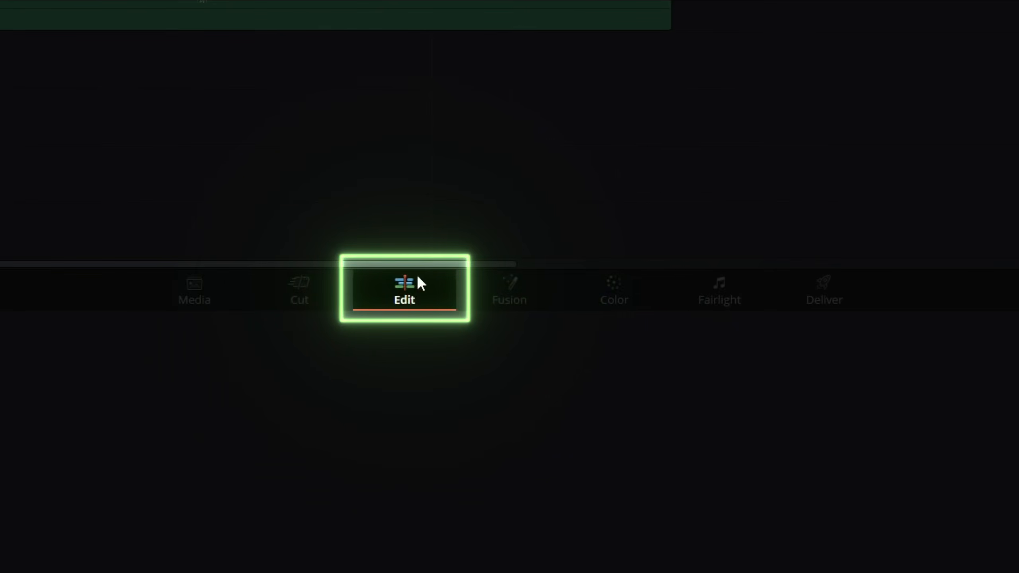
- Open the timeline clip in the Fusion page, scrub through its frames, and return to the Edit page
{"action": "left_click", "coordinate": [518, 302]}
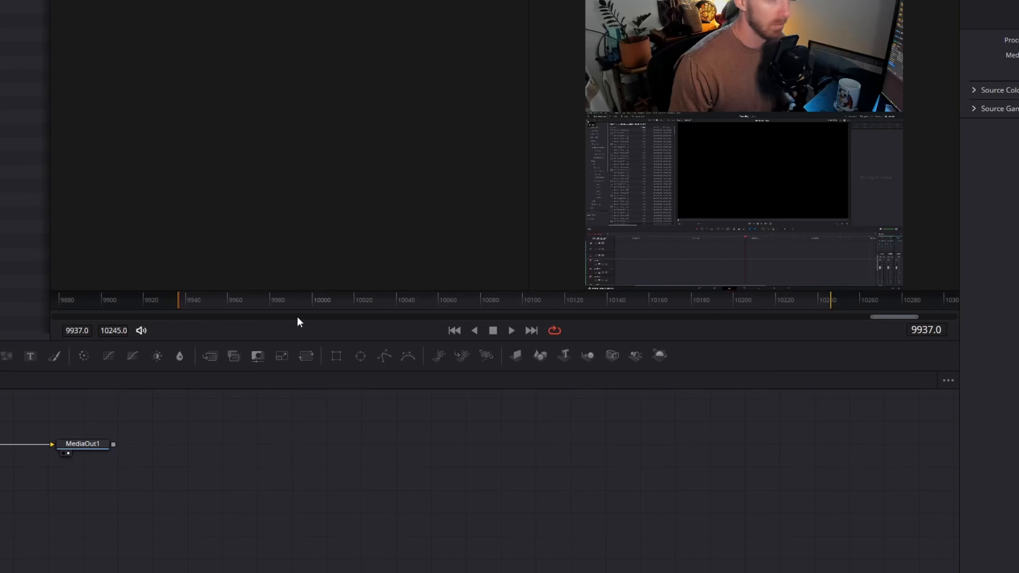
{"action": "left_click_drag", "start_coordinate": [301, 304], "coordinate": [572, 302]}
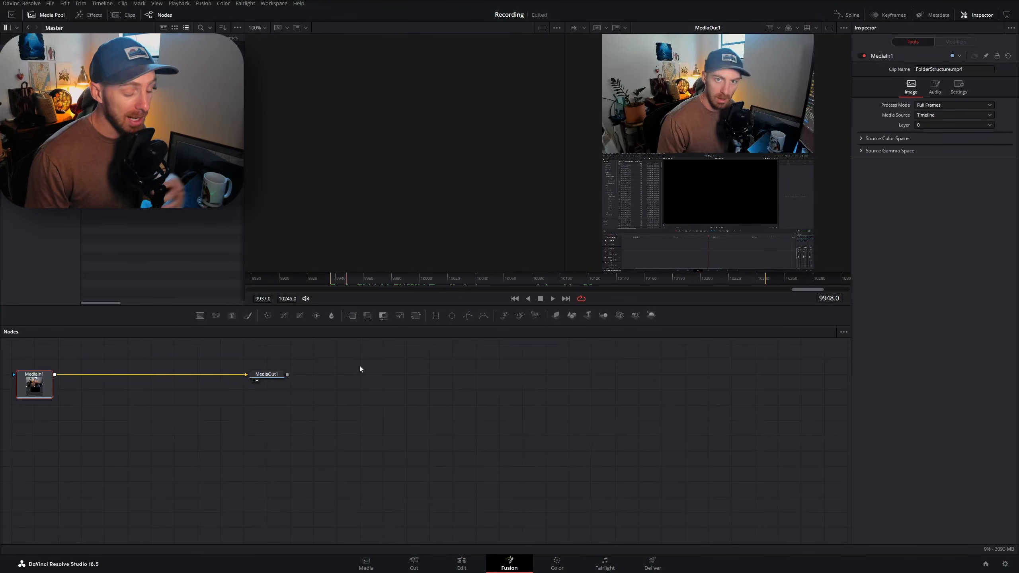
{"action": "left_click", "coordinate": [457, 563]}
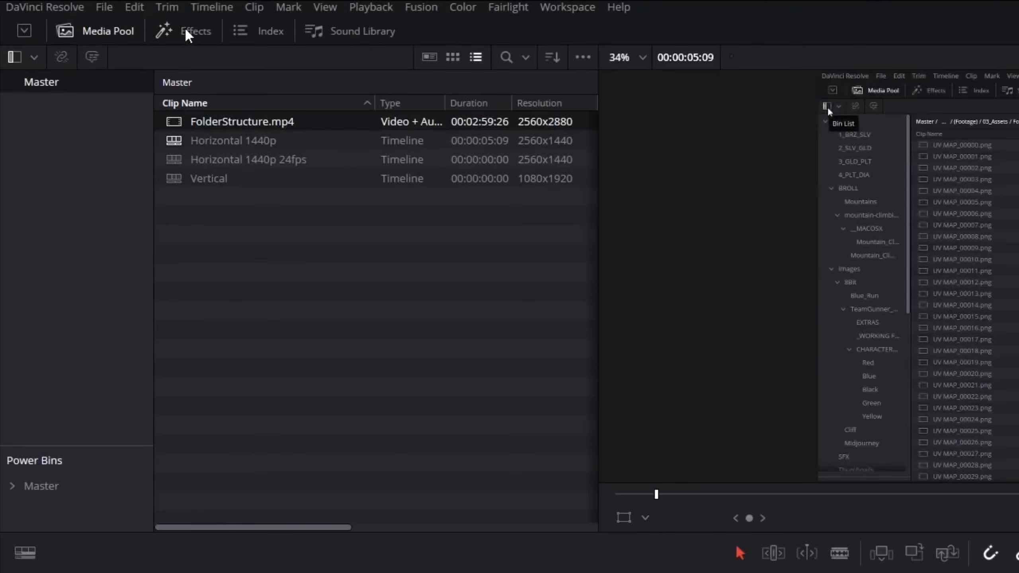
- Add an Adjustment Clip from the effects library to track V3, above the start of the FolderStructure.mp4 clip
{"action": "left_click", "coordinate": [188, 35]}
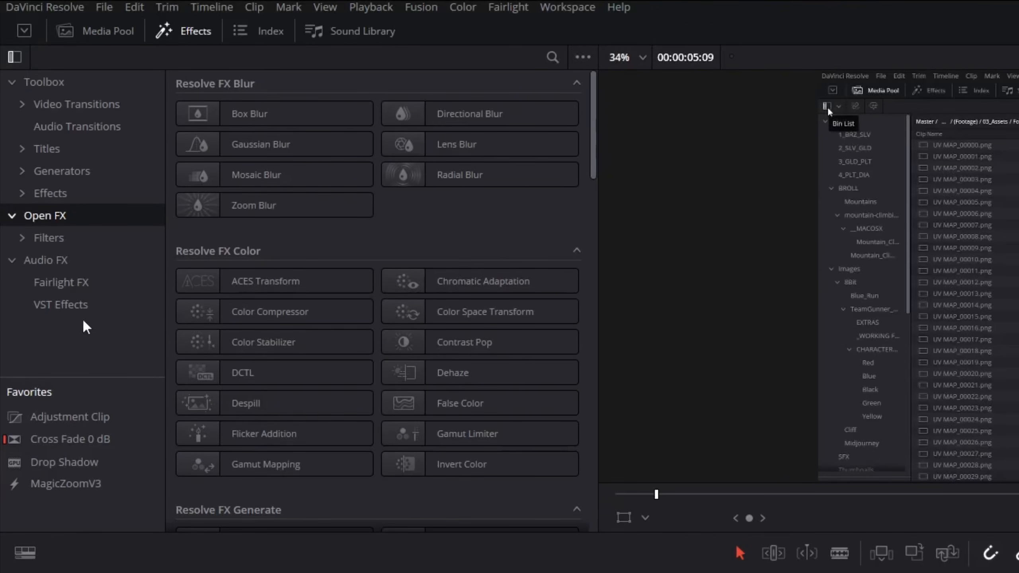
{"action": "left_click", "coordinate": [66, 194]}
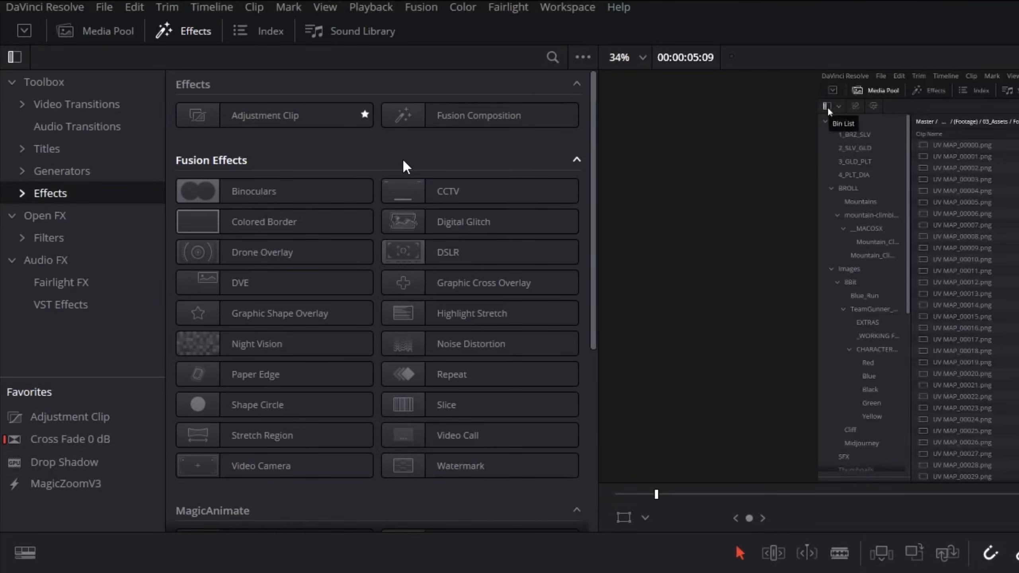
{"action": "left_click_drag", "start_coordinate": [309, 114], "coordinate": [221, 572]}
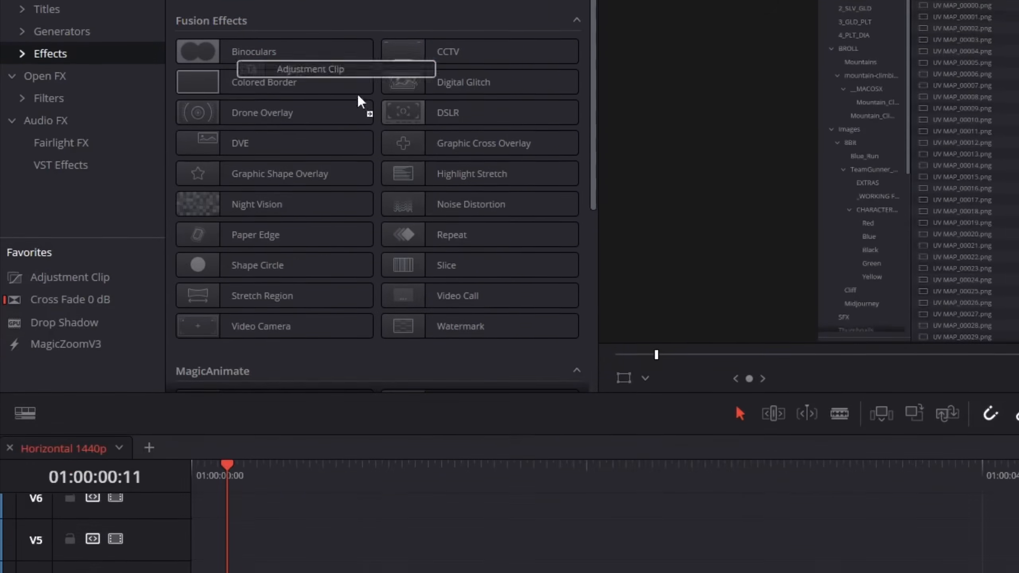
{"action": "left_click_drag", "start_coordinate": [222, 308], "coordinate": [194, 333]}
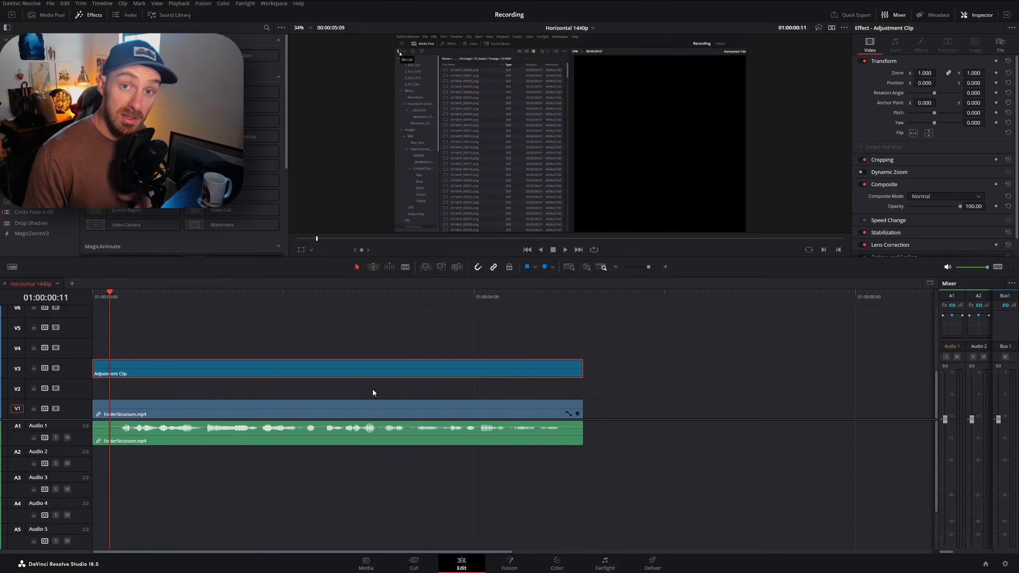
- Select the adjustment clip on V3 and set its zoom to 1.560
{"action": "left_click", "coordinate": [348, 414]}
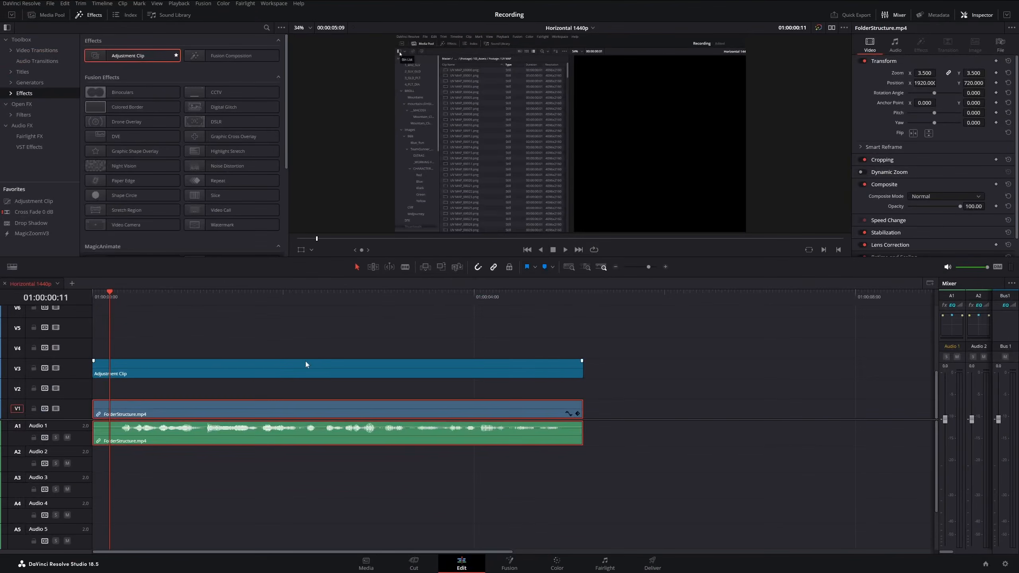
{"action": "left_click", "coordinate": [328, 373]}
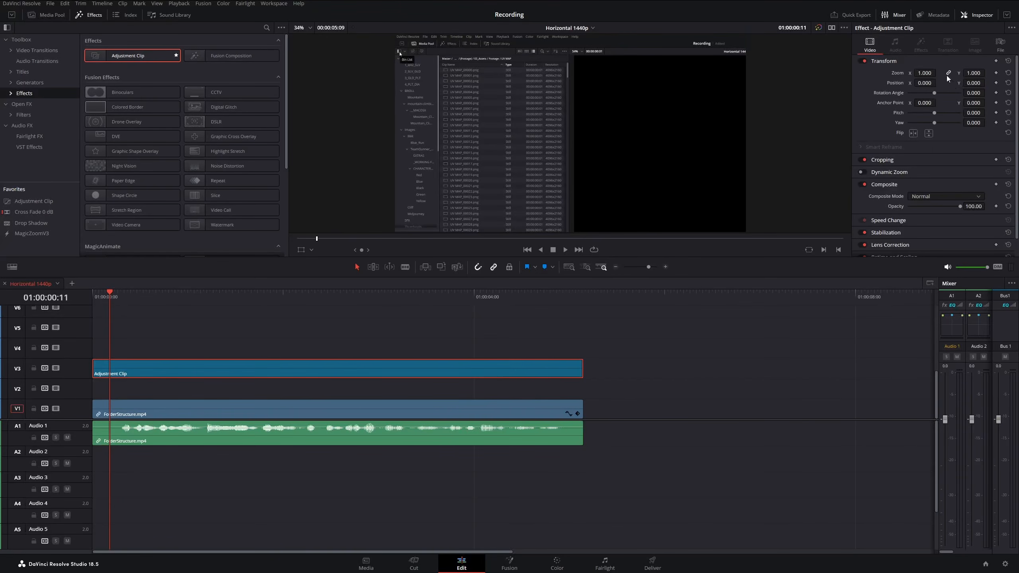
{"action": "mouse_move", "coordinate": [924, 73]}
{"action": "left_mouse_down"}
{"action": "mouse_move", "coordinate": [939, 72]}
{"action": "mouse_move", "coordinate": [923, 73]}
{"action": "left_mouse_up"}
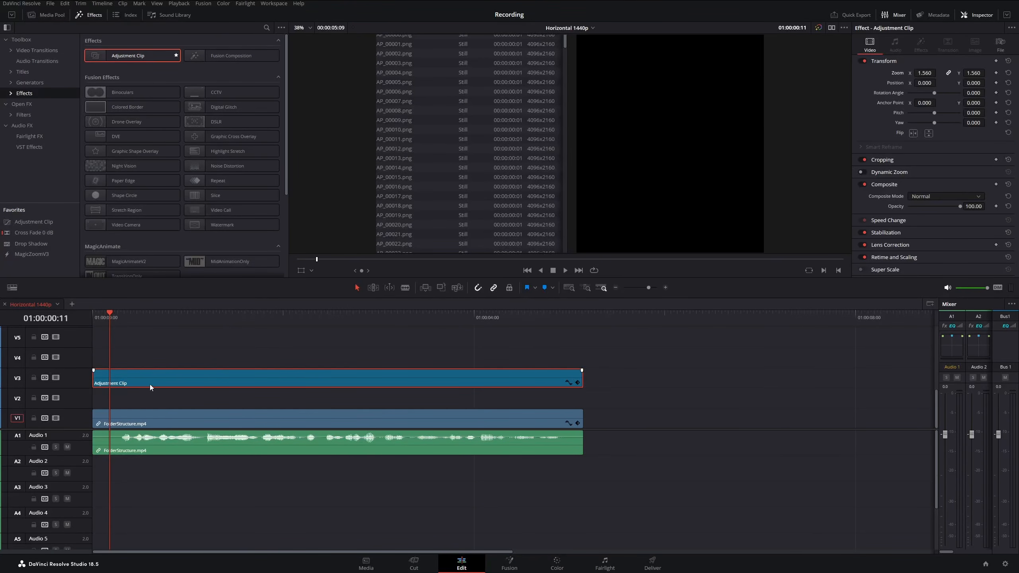
- Shift the adjustment clip to start later on V3 and play the timeline across its new starting point
{"action": "left_click_drag", "start_coordinate": [150, 384], "coordinate": [260, 385]}
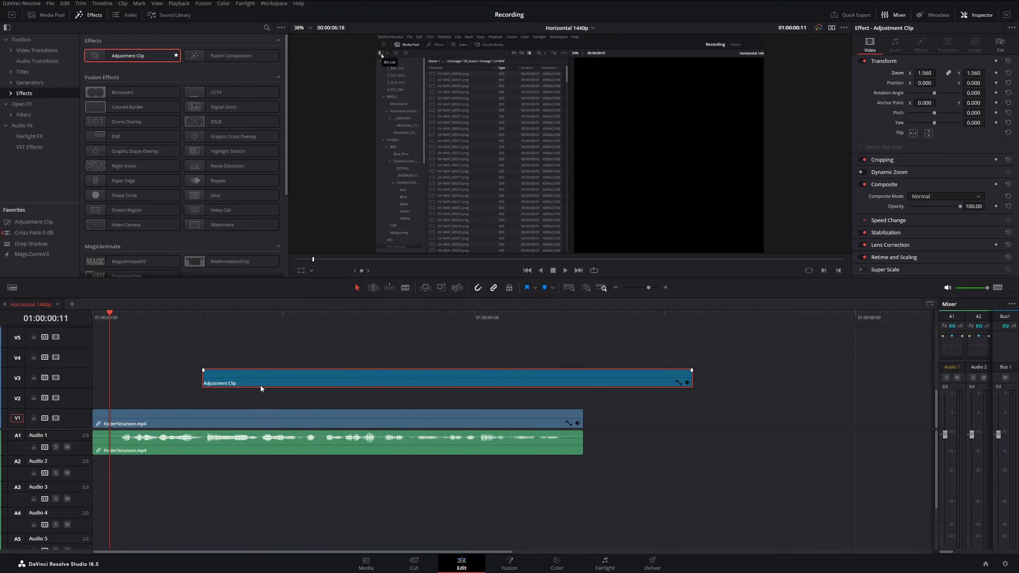
{"action": "left_click_drag", "start_coordinate": [166, 315], "coordinate": [140, 320]}
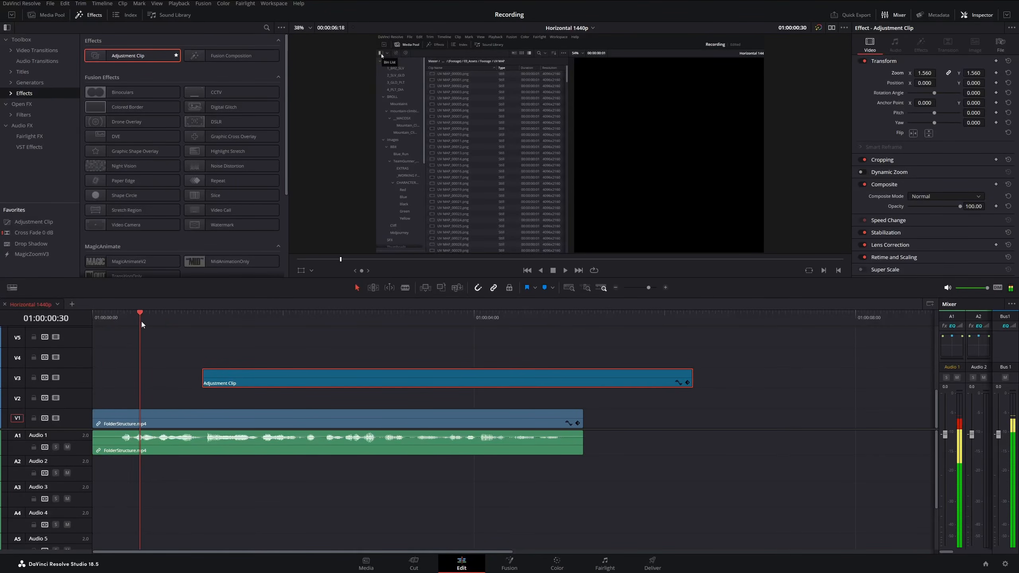
{"action": "left_click", "coordinate": [286, 420]}
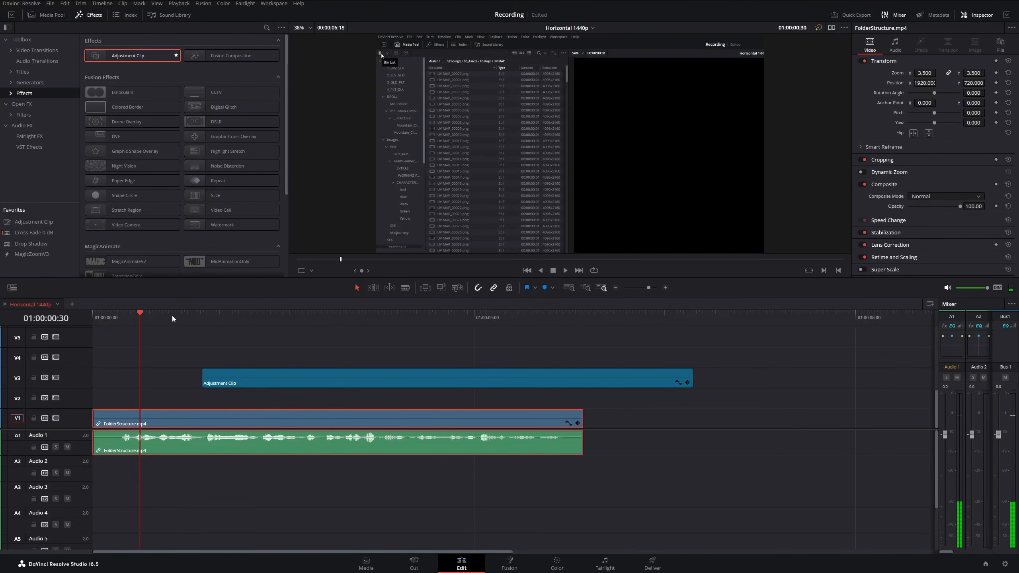
{"action": "key", "text": "space"}
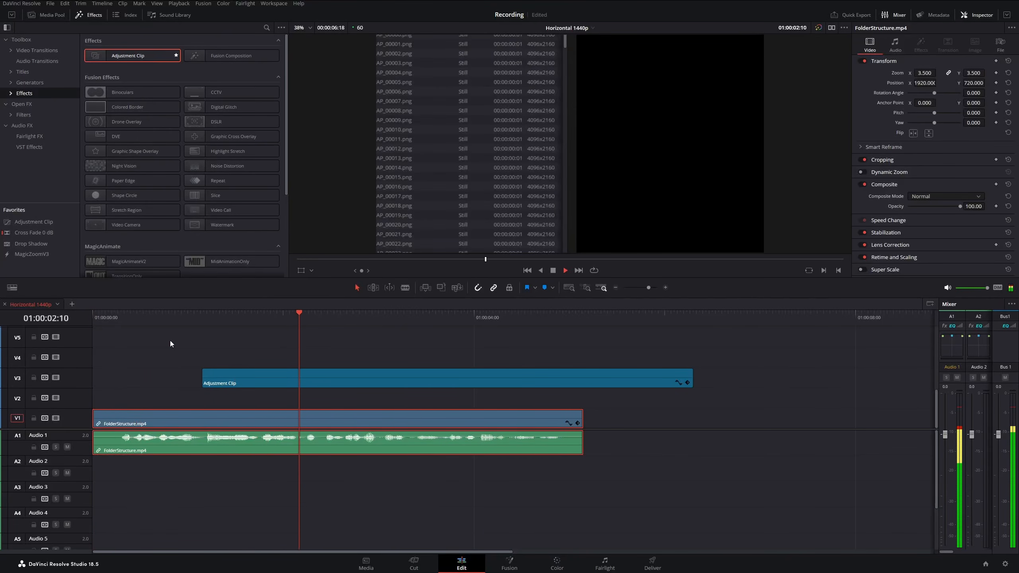
{"action": "key", "text": "space"}
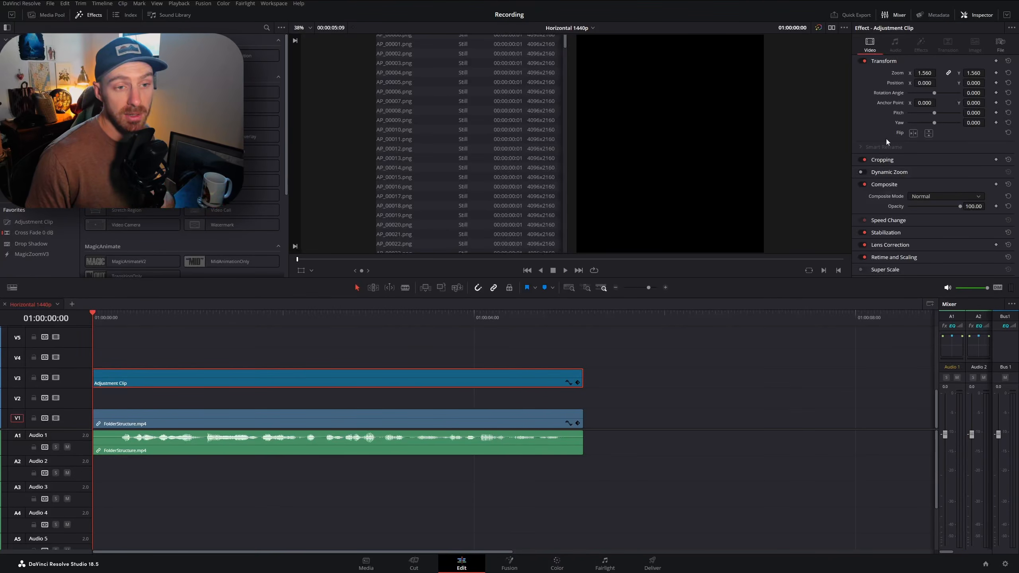
- Reset the adjustment clip's zoom to its default
{"action": "left_click", "coordinate": [1009, 73]}
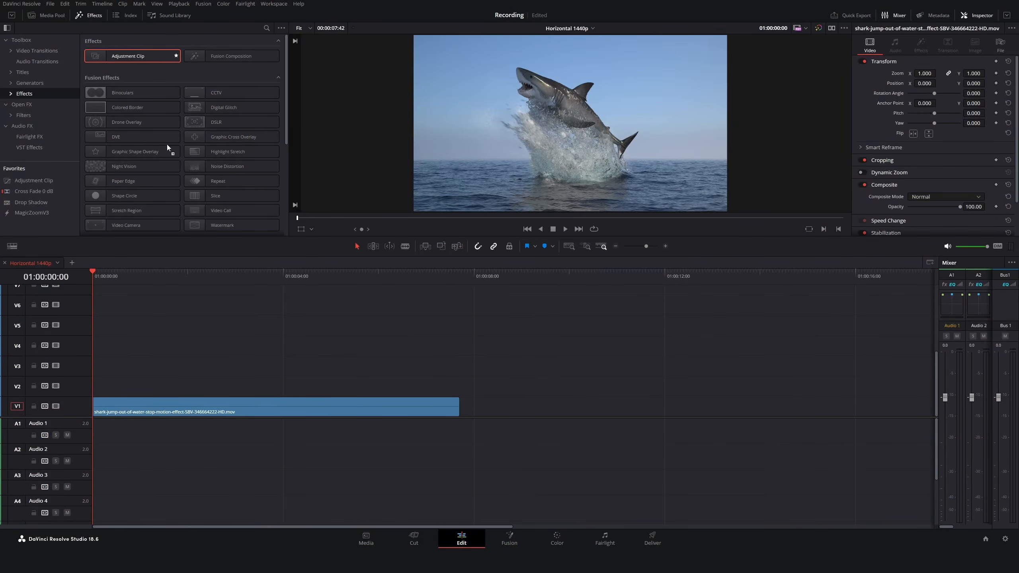
- Add an adjustment clip on V3 above the shark footage and try a zoom change and the Light Rays effect on it
{"action": "left_click_drag", "start_coordinate": [167, 146], "coordinate": [91, 366]}
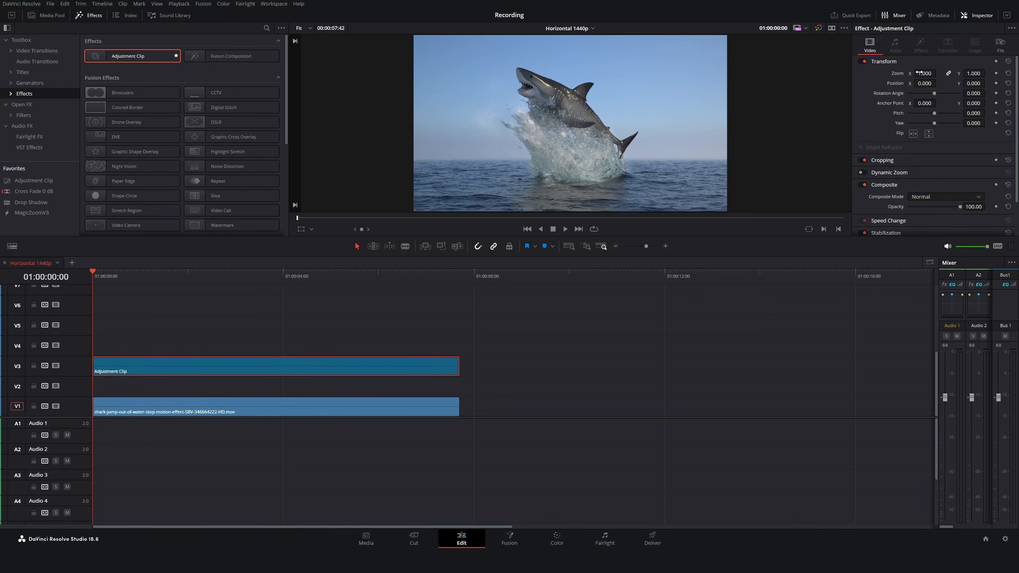
{"action": "left_click_drag", "start_coordinate": [925, 74], "coordinate": [900, 73]}
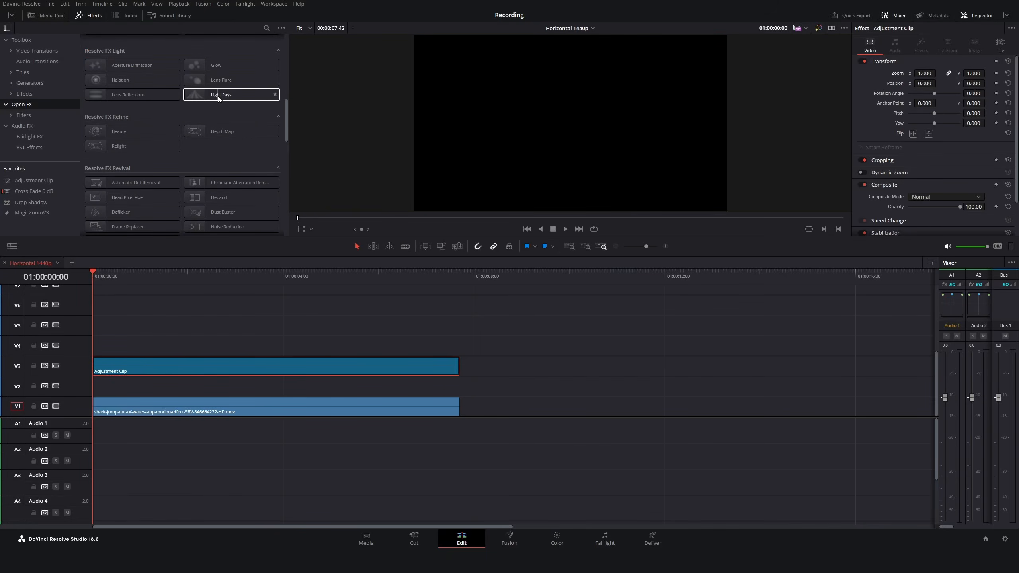
{"action": "left_click_drag", "start_coordinate": [218, 95], "coordinate": [205, 363]}
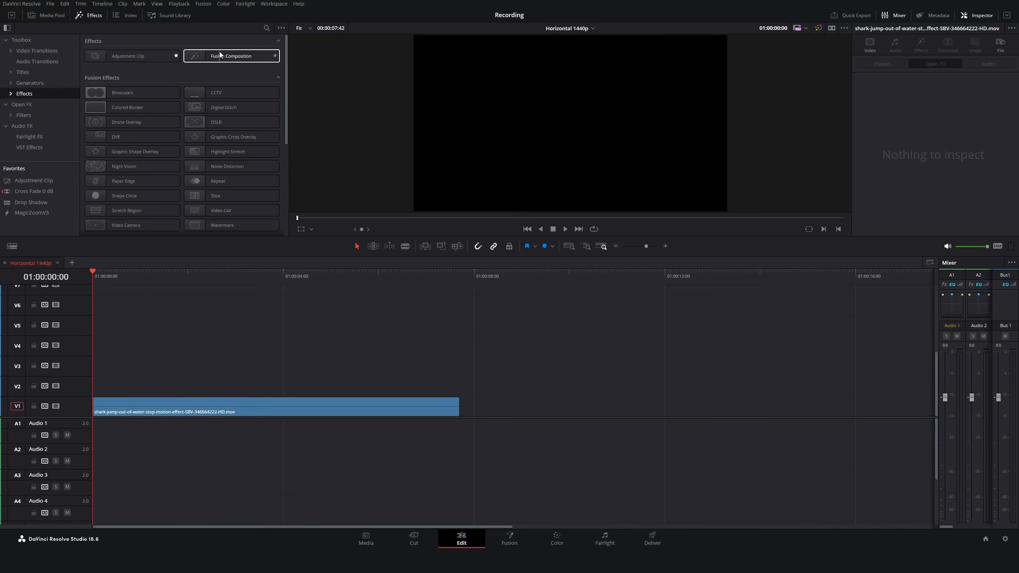
- Place a Fusion Composition on V3 above the shark footage and extend it to the footage's full length
{"action": "left_click_drag", "start_coordinate": [231, 56], "coordinate": [93, 366]}
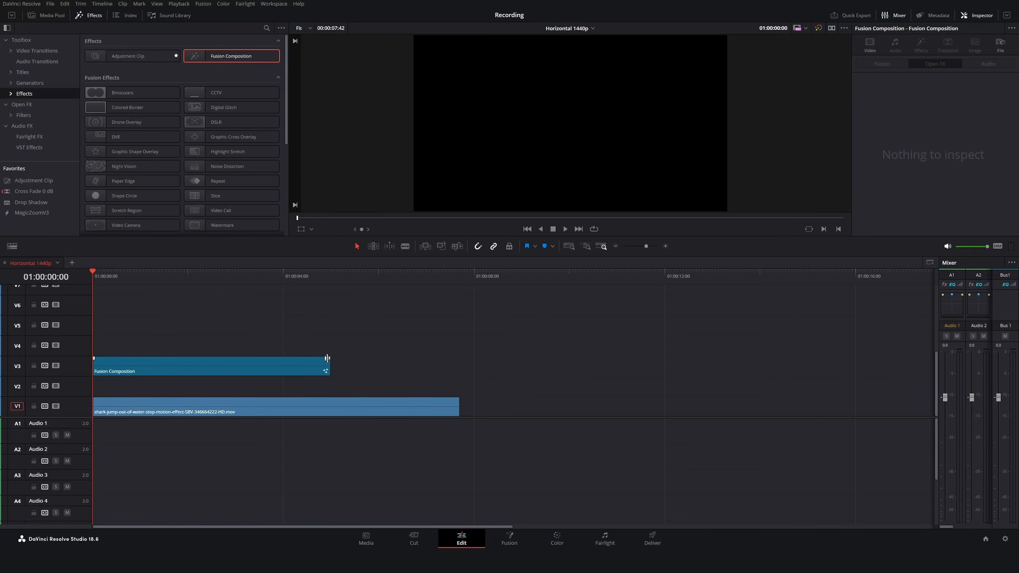
{"action": "left_click", "coordinate": [296, 358]}
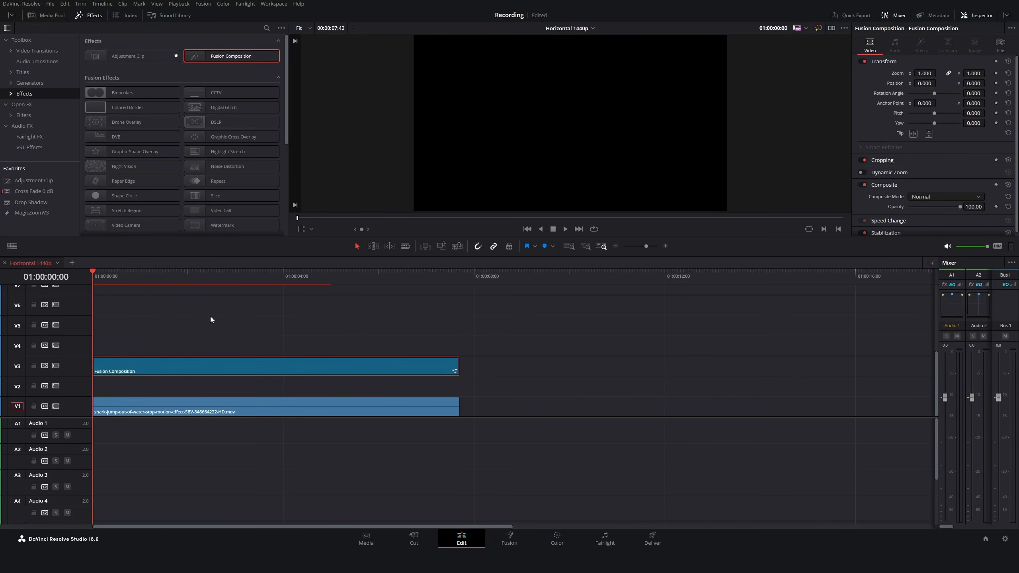
- Try the Light Rays effect on the Fusion Composition clip and undo it
{"action": "left_click_drag", "start_coordinate": [136, 273], "coordinate": [216, 280]}
{"action": "scroll", "coordinate": [228, 188], "scroll_direction": "down", "scroll_amount": 10}
{"action": "left_click_drag", "start_coordinate": [229, 187], "coordinate": [276, 364]}
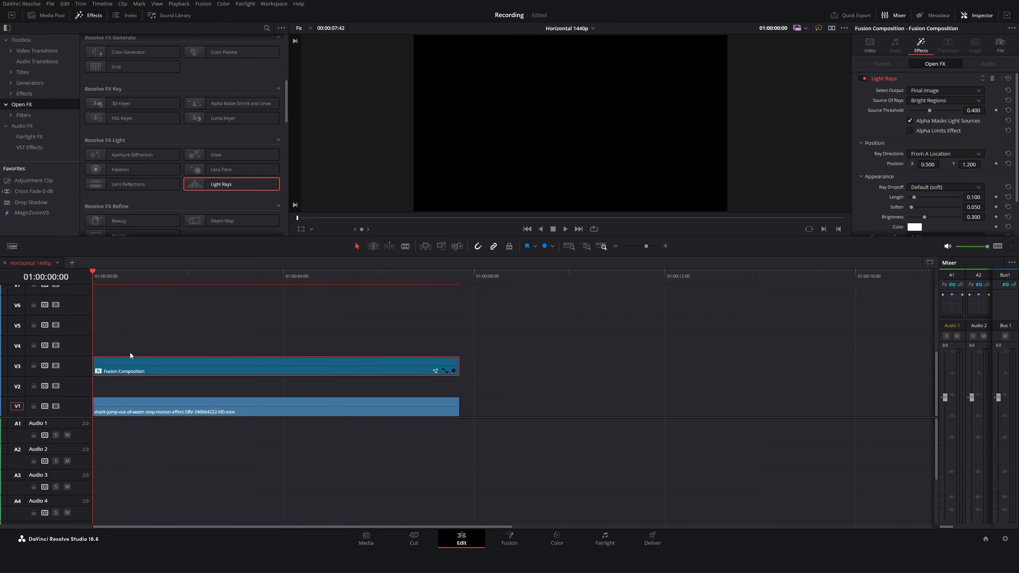
{"action": "key", "text": "ctrl+z"}
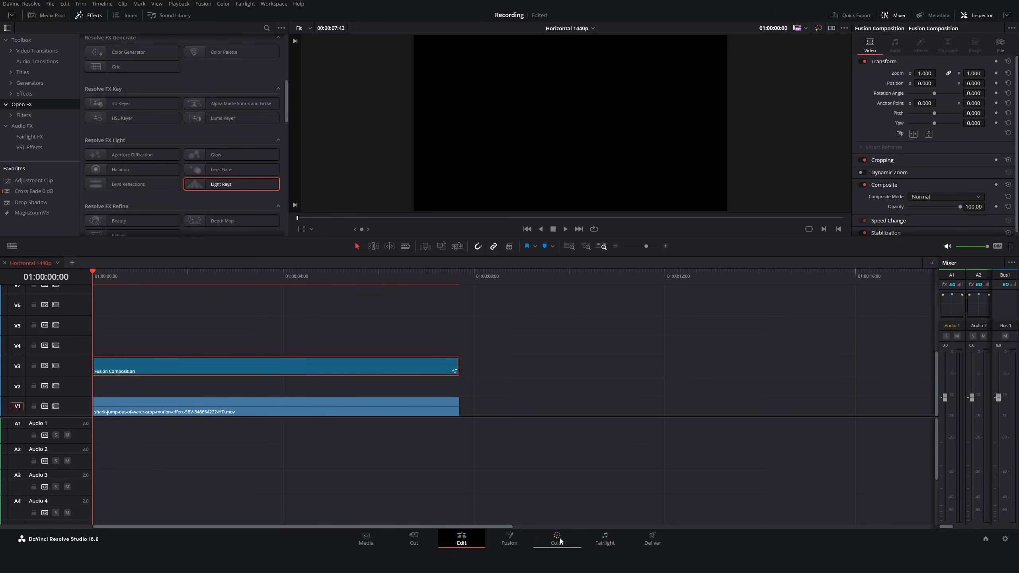
- Switch to the Fusion page for the topmost clip under the playhead
{"action": "left_click", "coordinate": [512, 542]}
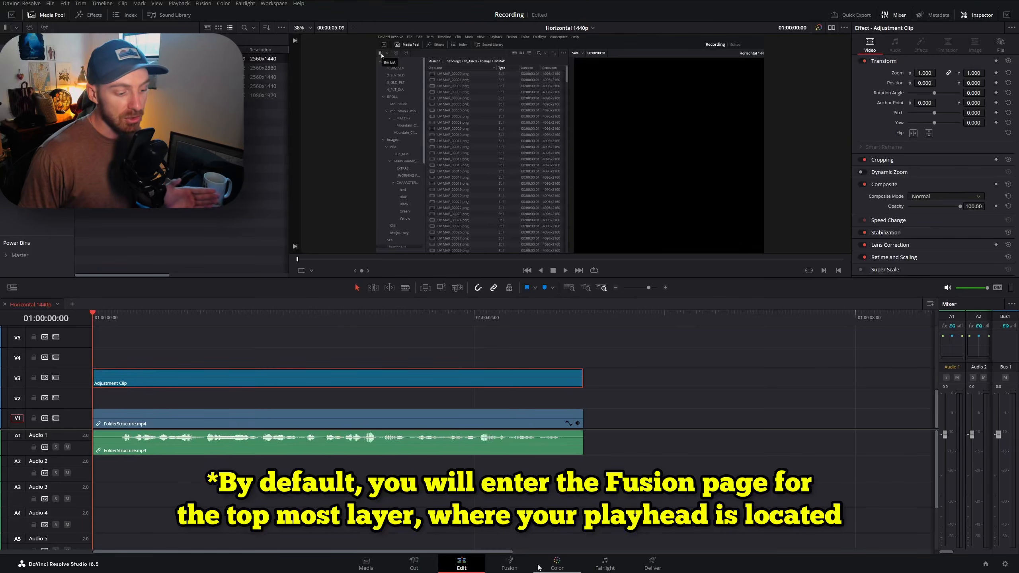
{"action": "left_click", "coordinate": [516, 568]}
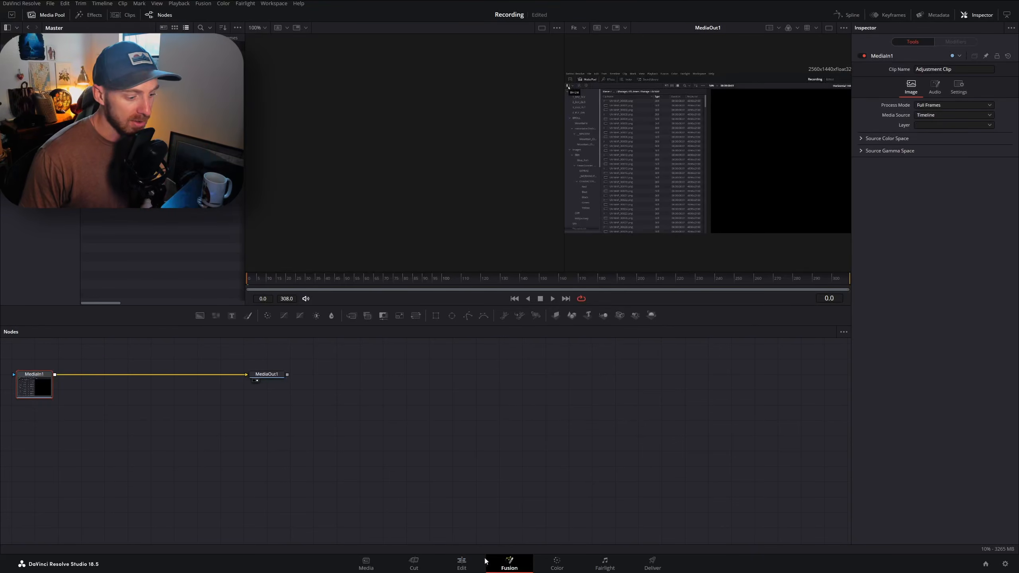
- Return to the Edit page and open the adjustment clip on V3 directly in the Fusion page
{"action": "key", "text": "shift+4"}
{"action": "right_click", "coordinate": [334, 380]}
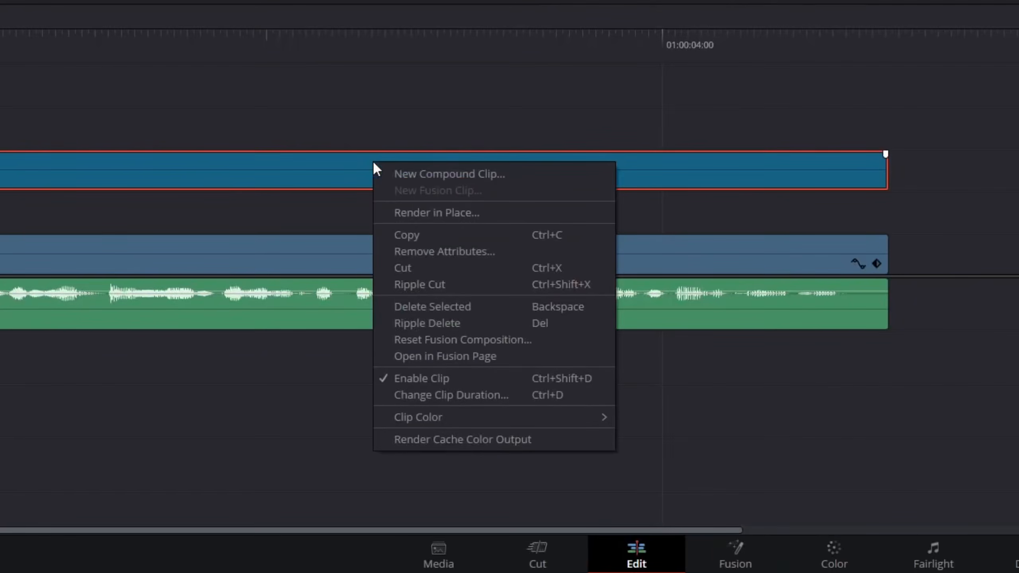
{"action": "left_click", "coordinate": [475, 356]}
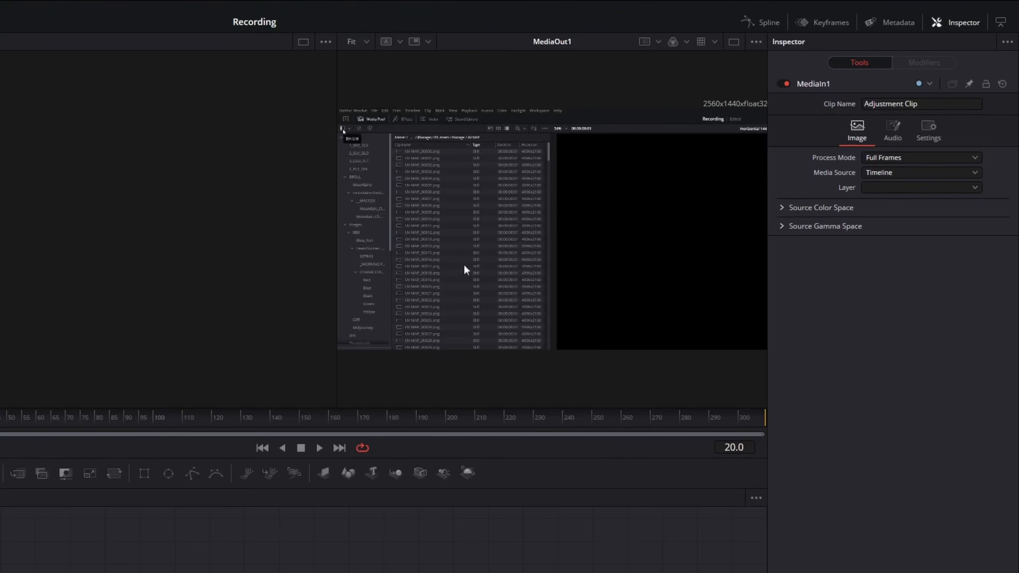
- Set the Fusion page to a single viewer and move the playhead back to frame 0
{"action": "left_click", "coordinate": [733, 43]}
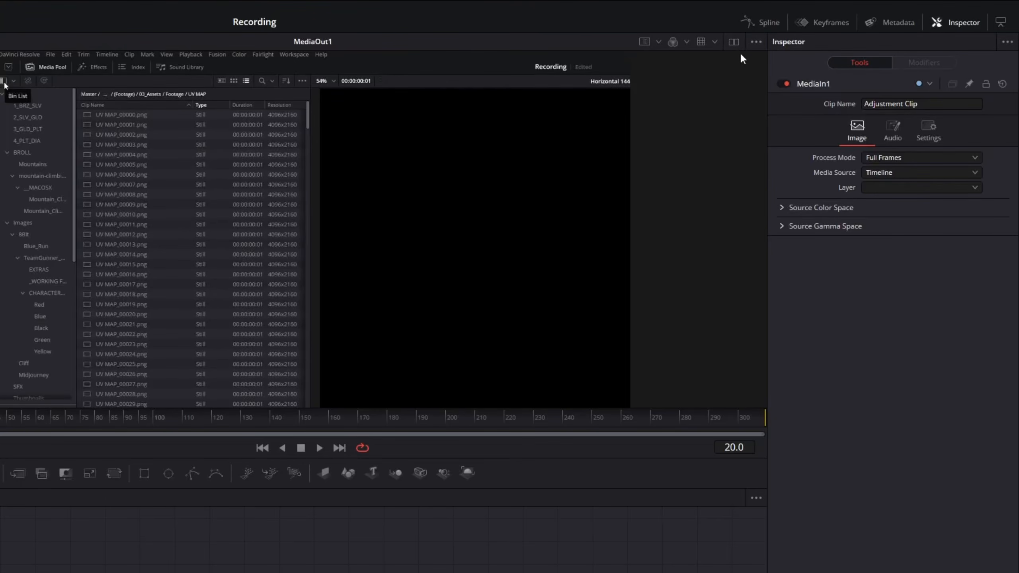
{"action": "left_click", "coordinate": [735, 42]}
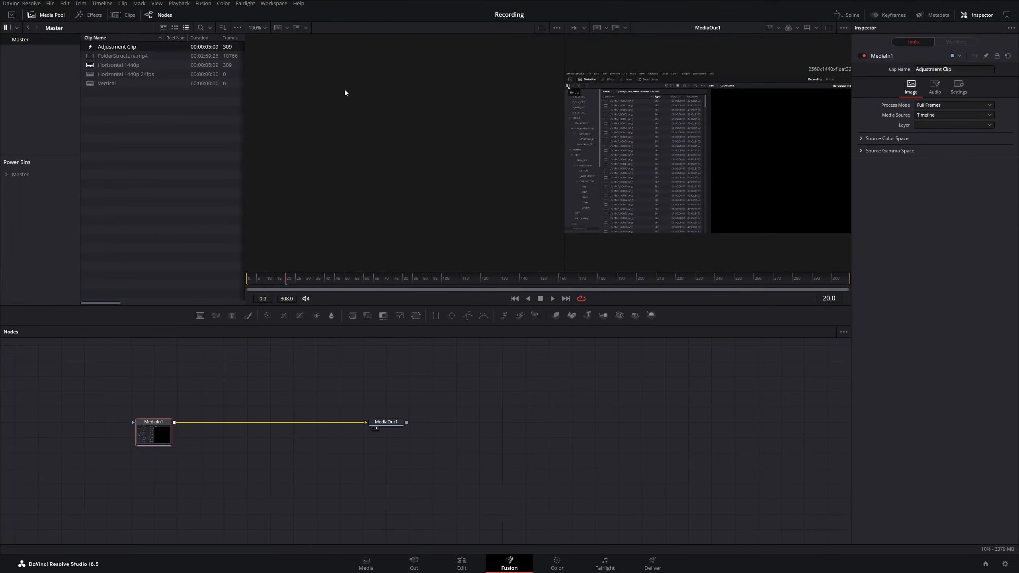
{"action": "left_click", "coordinate": [829, 27]}
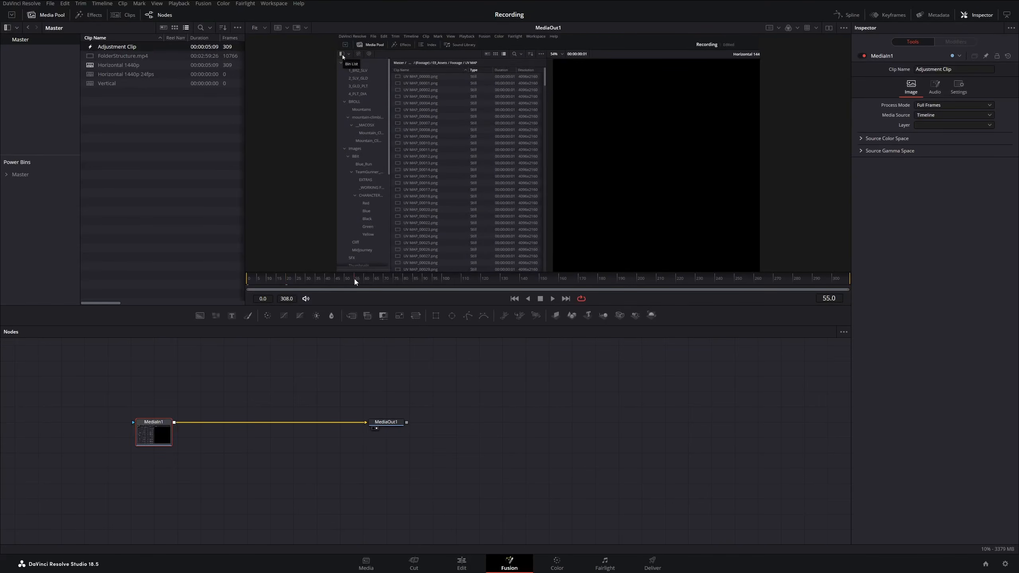
{"action": "left_click_drag", "start_coordinate": [354, 281], "coordinate": [249, 279]}
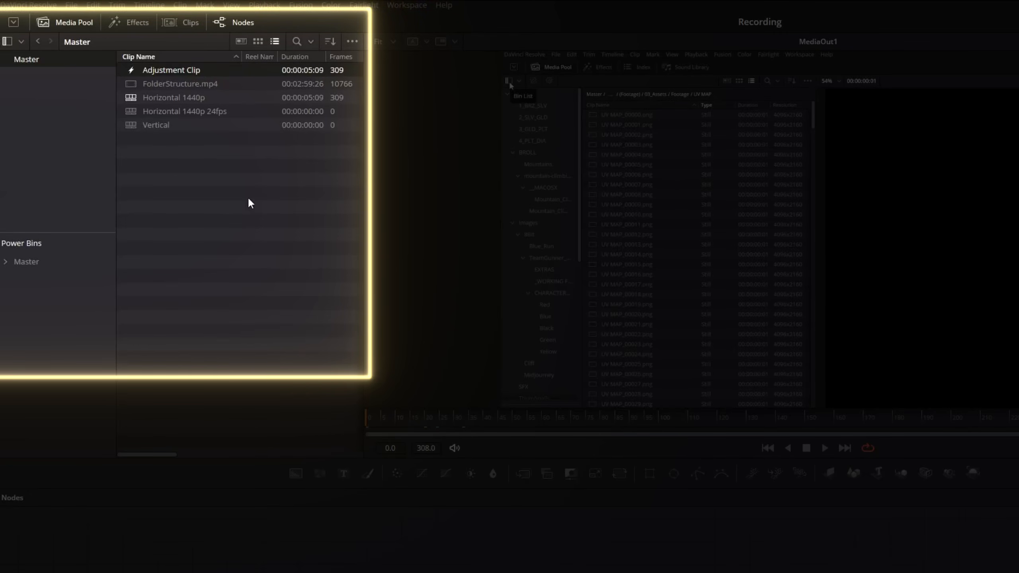
- Browse the Fusion effects library, including its Templates category
{"action": "left_click", "coordinate": [123, 23]}
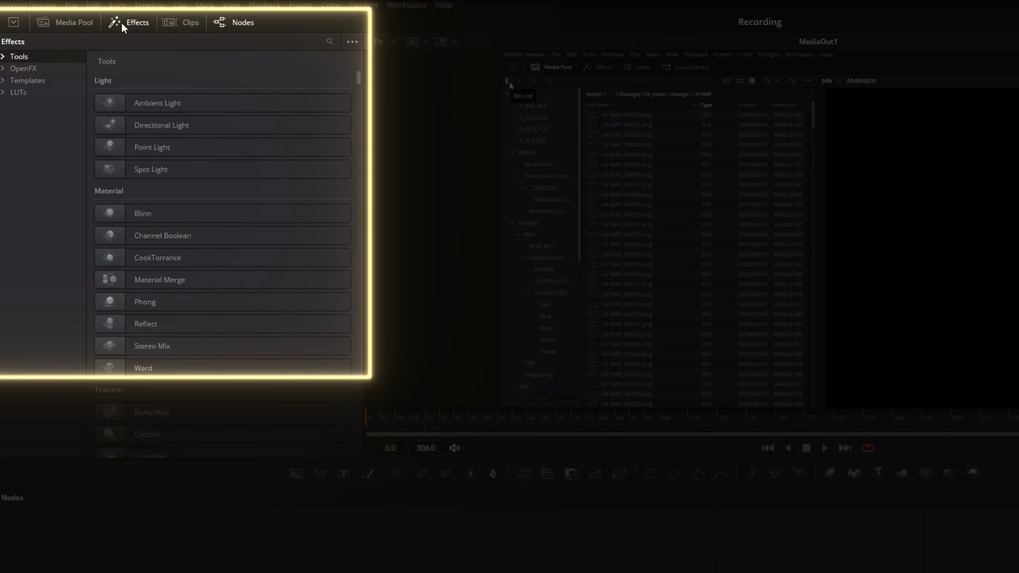
{"action": "left_click", "coordinate": [34, 81]}
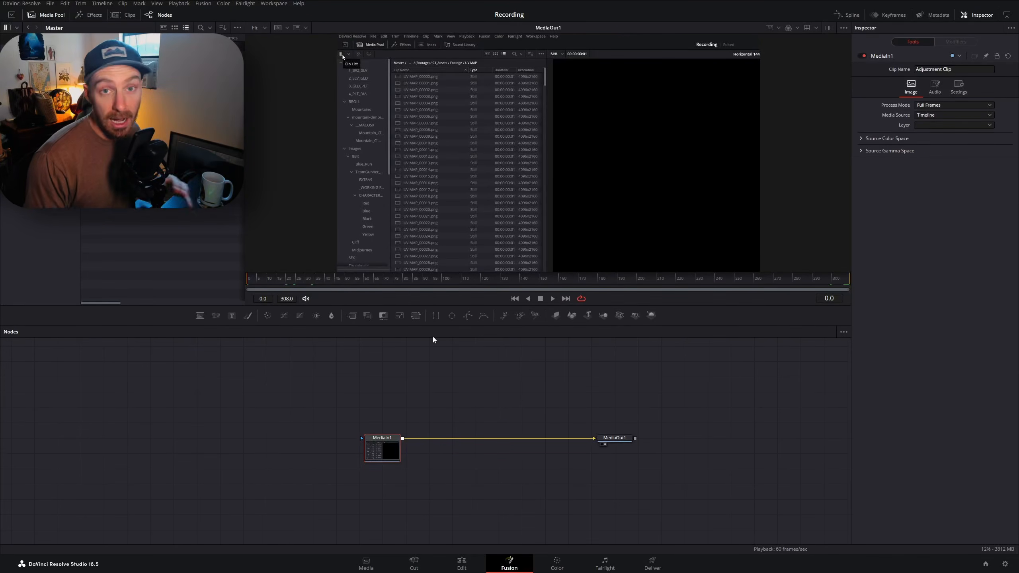
- Select the MediaOut1 node in the node graph
{"action": "left_click_drag", "start_coordinate": [324, 415], "coordinate": [404, 480]}
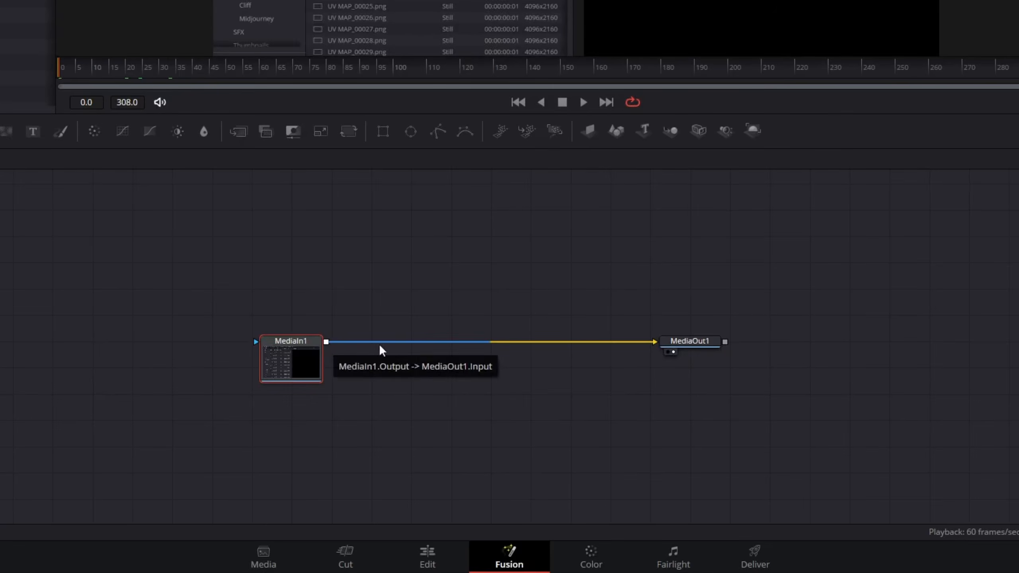
{"action": "left_click", "coordinate": [680, 347]}
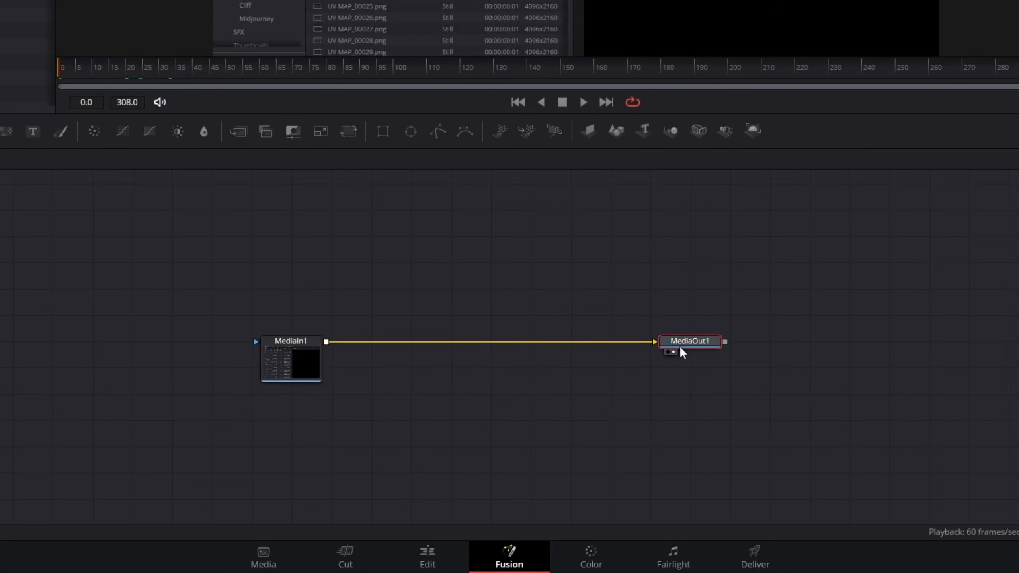
- Disconnect MediaIn1 from MediaOut1 and reconnect MediaIn1's output to MediaOut1's input
{"action": "mouse_move", "coordinate": [670, 341]}
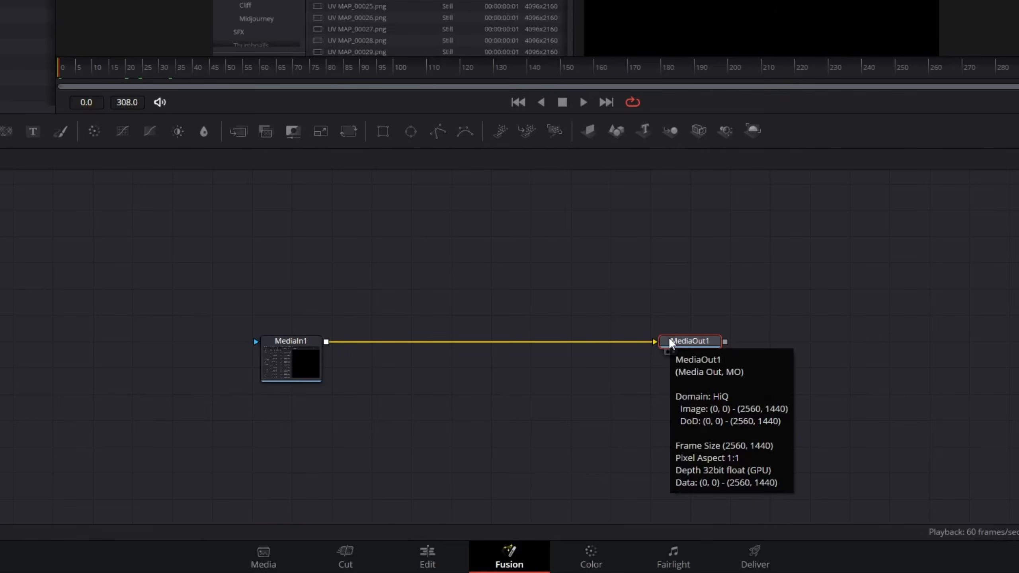
{"action": "left_click_drag", "start_coordinate": [628, 343], "coordinate": [613, 455]}
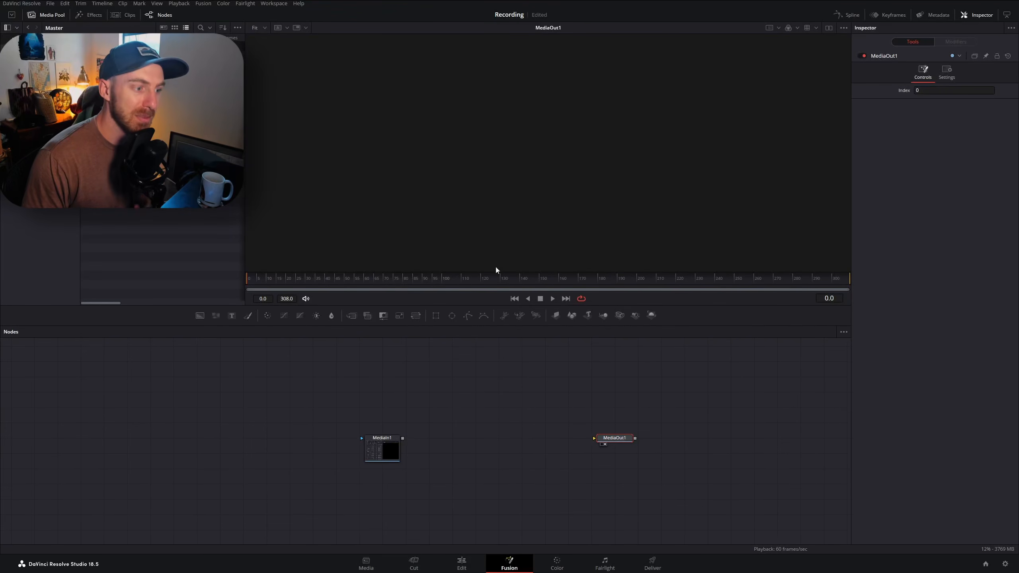
{"action": "left_click", "coordinate": [390, 447]}
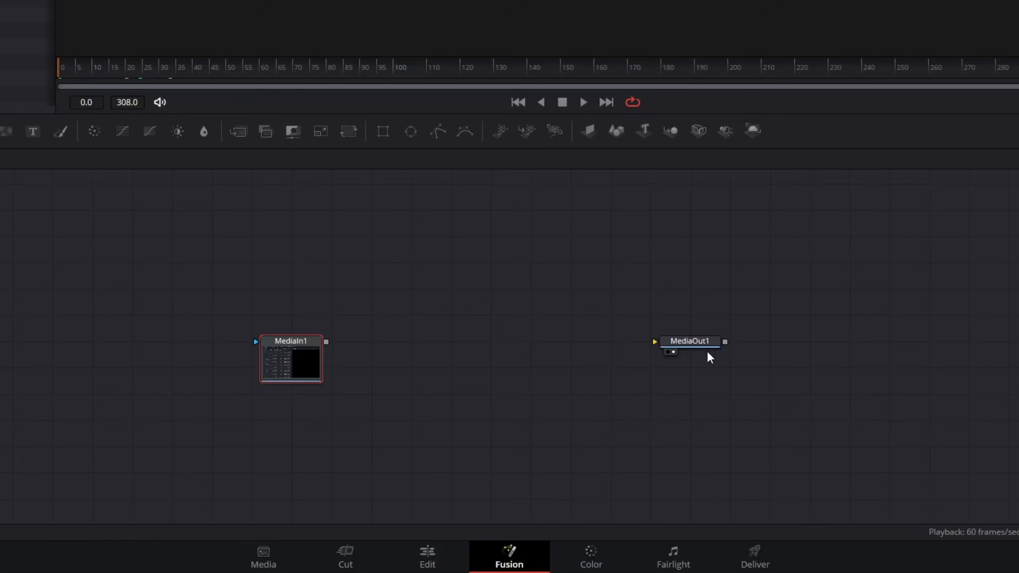
{"action": "left_click_drag", "start_coordinate": [327, 342], "coordinate": [659, 346]}
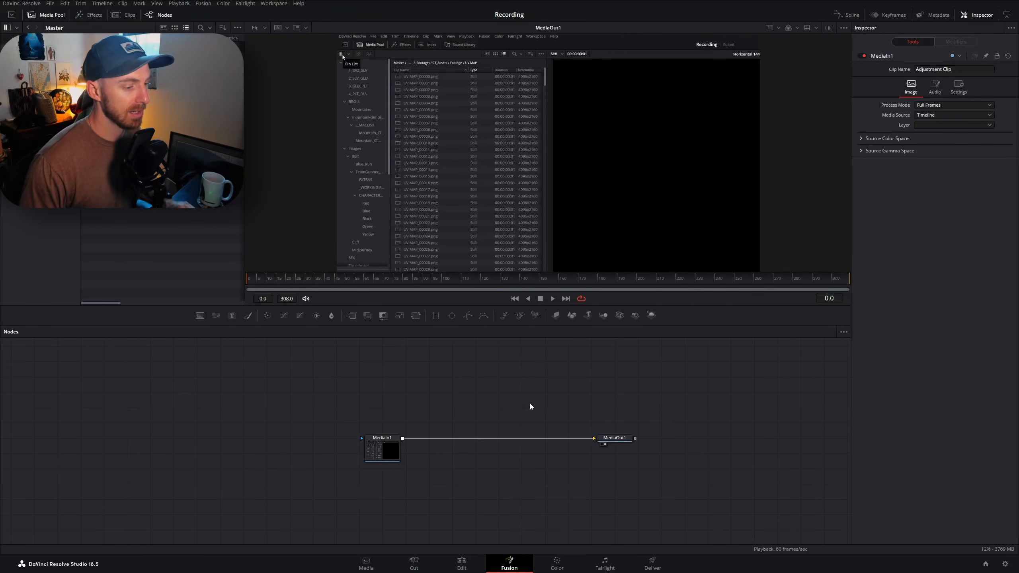
- Practise panning and zooming around the node graph containing MediaIn1 and MediaOut1
{"action": "left_click_drag", "start_coordinate": [530, 403], "coordinate": [400, 376]}
{"action": "left_click_drag", "start_coordinate": [280, 369], "coordinate": [348, 371]}
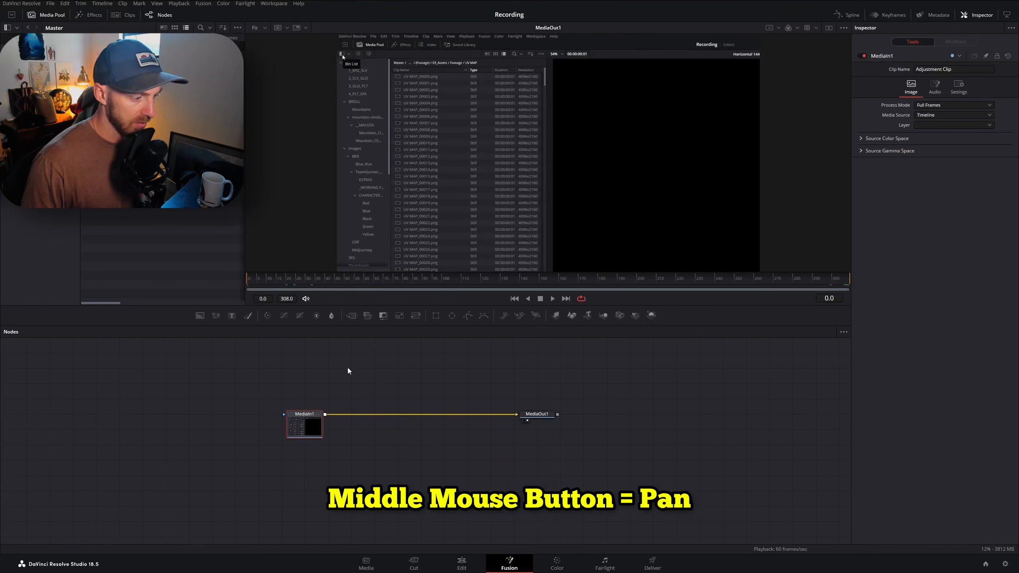
{"action": "scroll", "coordinate": [485, 391], "scroll_direction": "down", "scroll_amount": 4}
{"action": "scroll", "coordinate": [485, 391], "scroll_direction": "up", "scroll_amount": 4}
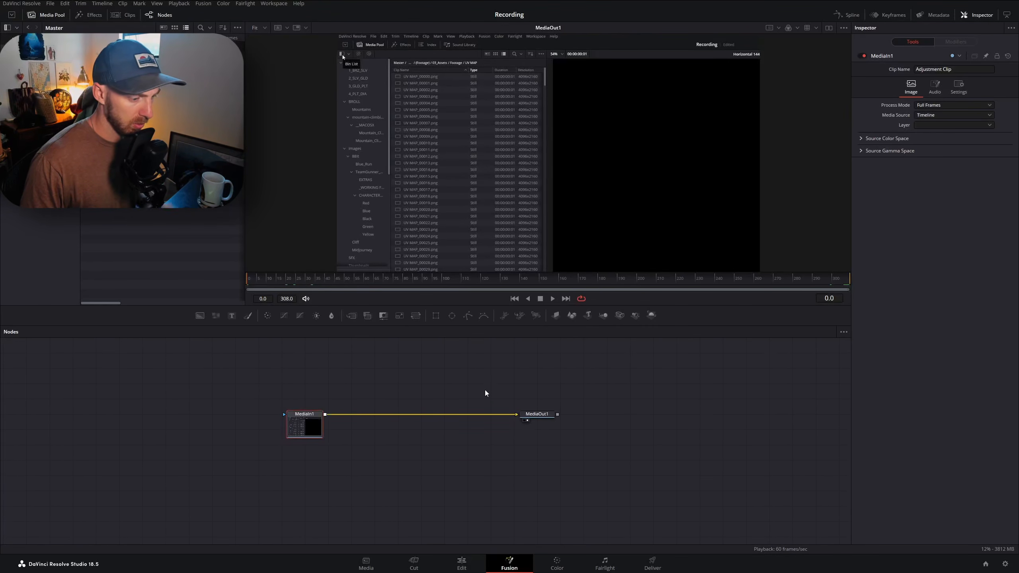
{"action": "scroll", "coordinate": [485, 393], "scroll_direction": "down", "scroll_amount": 4}
{"action": "scroll", "coordinate": [486, 393], "scroll_direction": "up", "scroll_amount": 4}
{"action": "scroll", "coordinate": [485, 393], "scroll_direction": "up", "scroll_amount": 4}
{"action": "scroll", "coordinate": [485, 393], "scroll_direction": "down", "scroll_amount": 4}
{"action": "scroll", "coordinate": [407, 392], "scroll_direction": "up", "scroll_amount": 3}
{"action": "scroll", "coordinate": [409, 394], "scroll_direction": "down", "scroll_amount": 4}
{"action": "scroll", "coordinate": [409, 393], "scroll_direction": "up", "scroll_amount": 3}
{"action": "scroll", "coordinate": [409, 393], "scroll_direction": "down", "scroll_amount": 2}
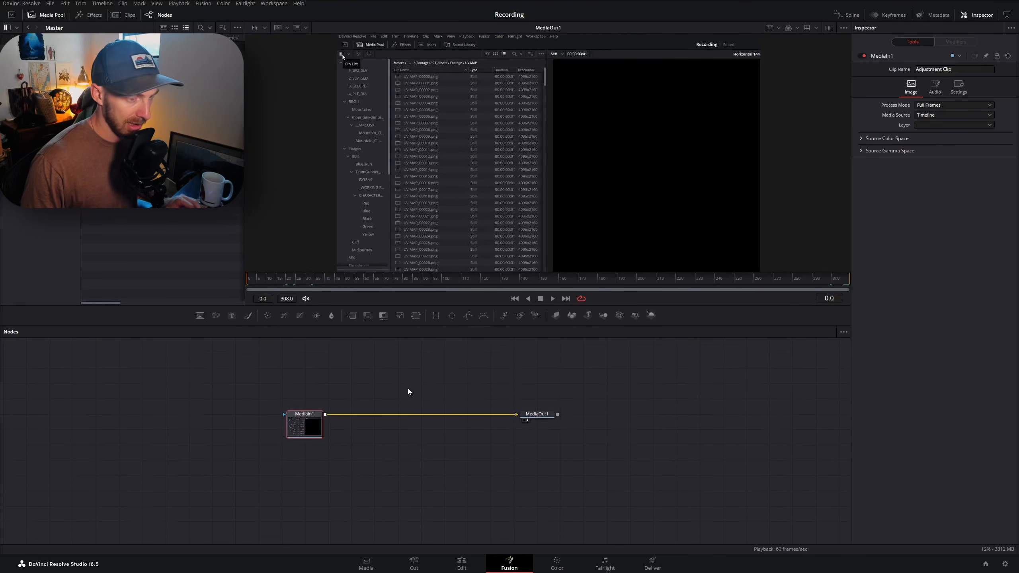
{"action": "scroll", "coordinate": [409, 392], "scroll_direction": "up", "scroll_amount": 2}
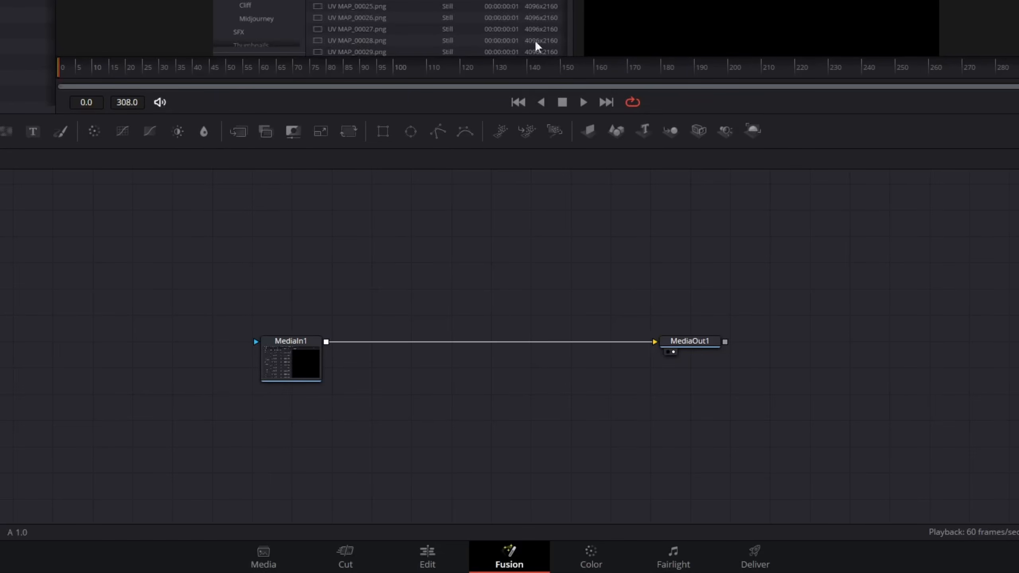
- Add an unconnected Brightness Contrast node above the MediaIn1–MediaOut1 connection and set its brightness to 0.59
{"action": "left_click_drag", "start_coordinate": [178, 132], "coordinate": [441, 281]}
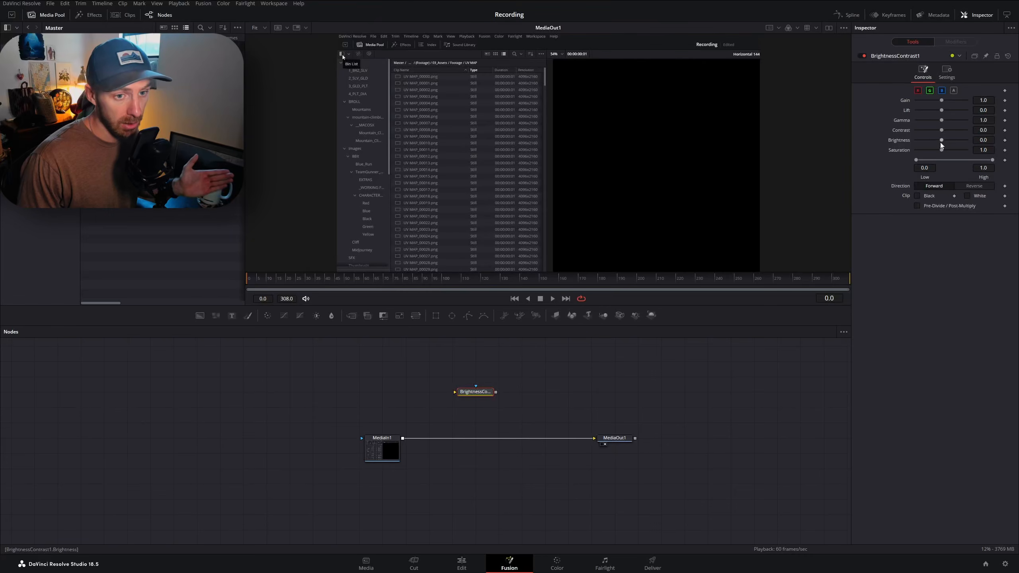
{"action": "left_click_drag", "start_coordinate": [941, 145], "coordinate": [958, 145]}
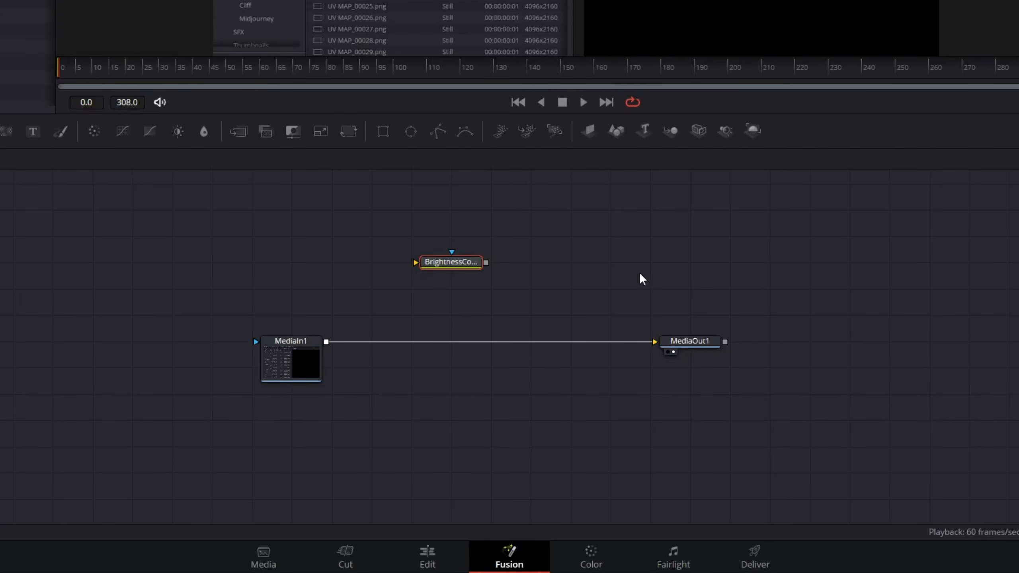
- Route MediaIn1 through the Brightness Contrast node into MediaOut1 and set the node's lift to -0.41
{"action": "left_click_drag", "start_coordinate": [649, 341], "coordinate": [418, 260]}
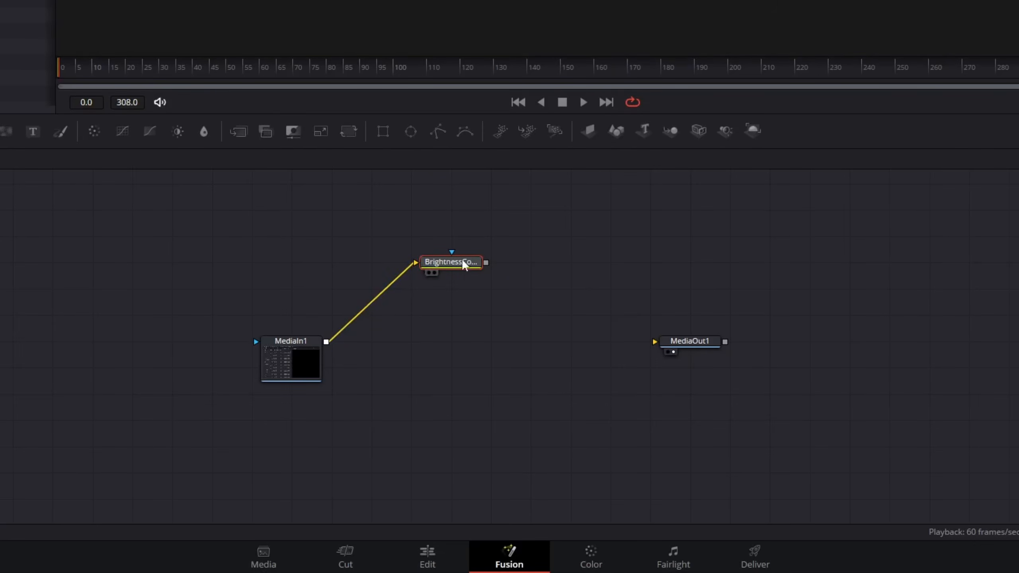
{"action": "left_click_drag", "start_coordinate": [486, 263], "coordinate": [657, 342]}
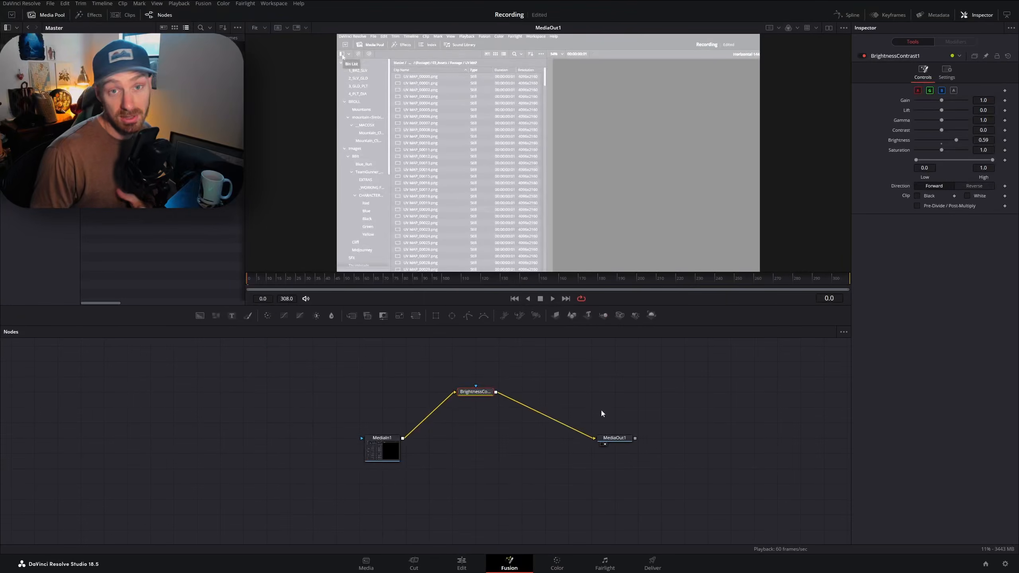
{"action": "left_click_drag", "start_coordinate": [940, 109], "coordinate": [930, 112]}
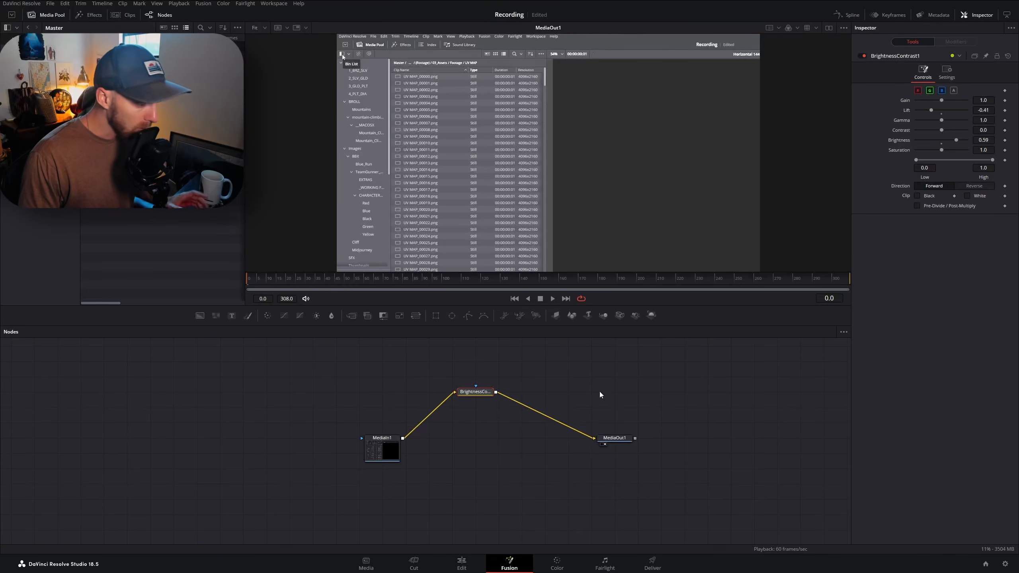
- Undo the lift change and rewiring, and insert the Brightness Contrast node directly onto the line between MediaIn1 and MediaOut1
{"action": "key", "text": "ctrl+z"}
{"action": "key", "text": "ctrl+z"}
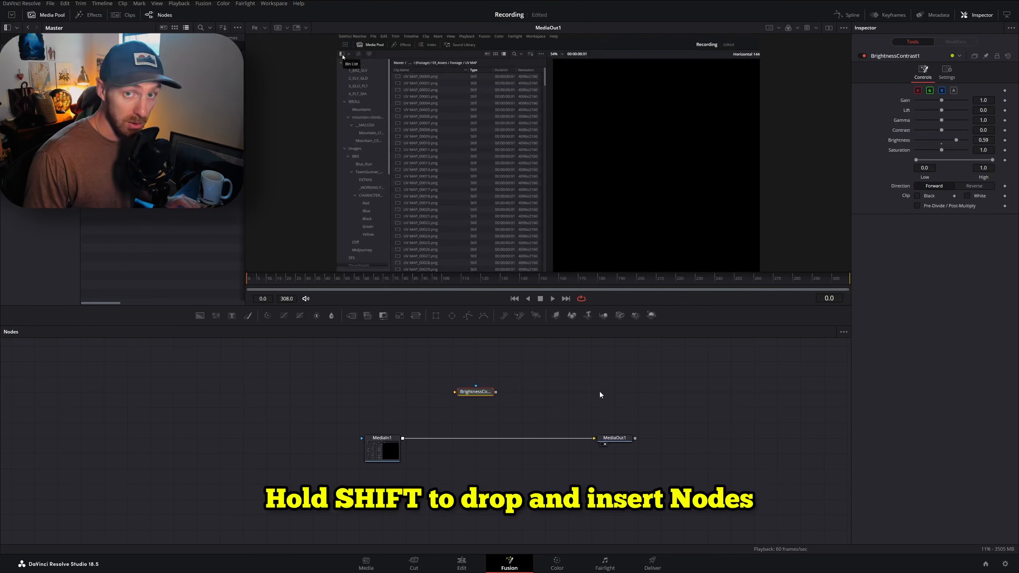
{"action": "left_click_drag", "start_coordinate": [477, 393], "coordinate": [500, 437]}
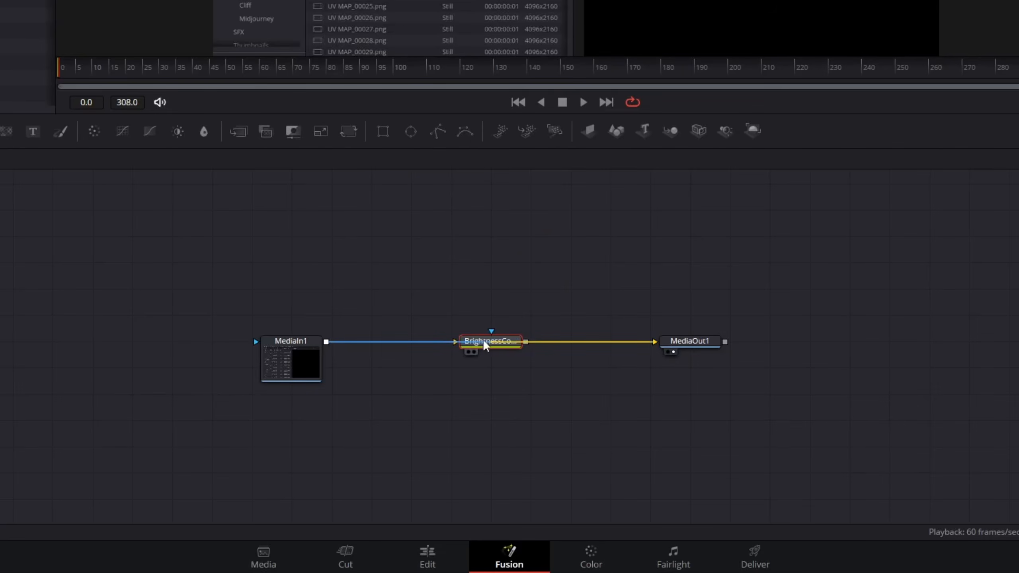
- Delete the Brightness Contrast node, leaving MediaIn1 connected straight to MediaOut1
{"action": "left_click_drag", "start_coordinate": [483, 339], "coordinate": [459, 323]}
{"action": "key", "text": "Delete"}
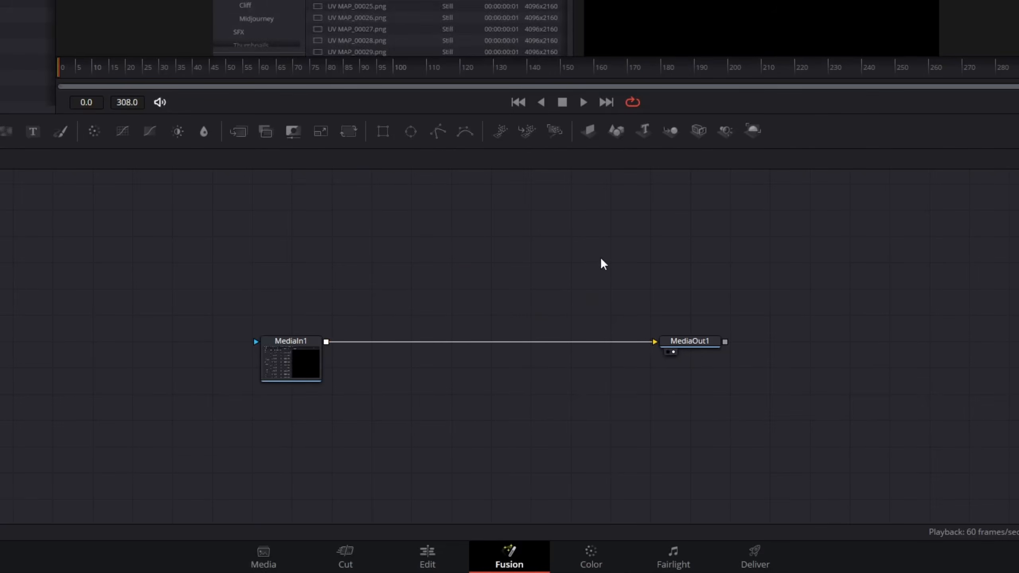
- Check the node graph's Arrange Tools options, including arranging to grid
{"action": "left_click", "coordinate": [299, 376]}
{"action": "left_click_drag", "start_coordinate": [271, 377], "coordinate": [292, 372]}
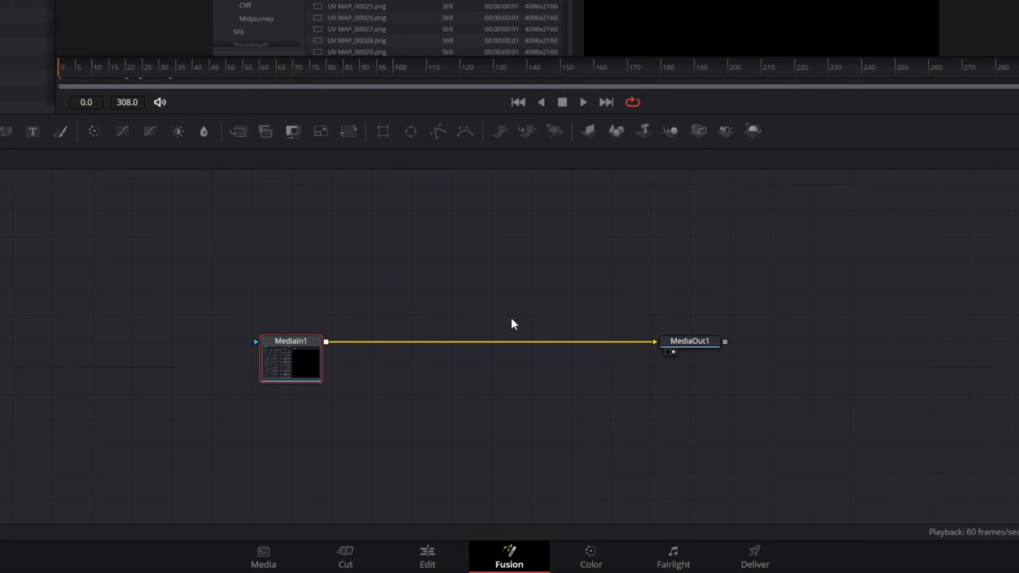
{"action": "right_click", "coordinate": [369, 263]}
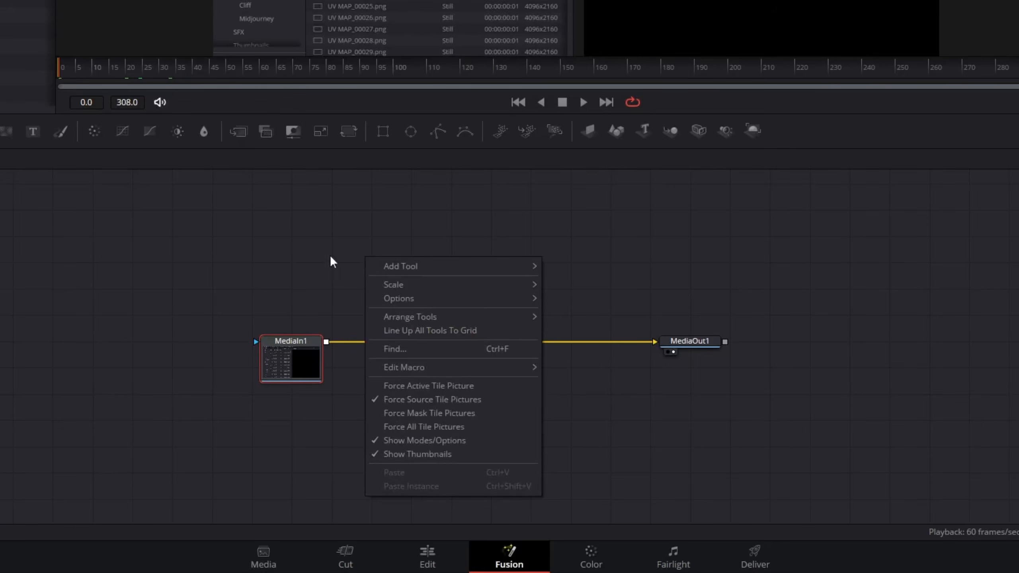
{"action": "mouse_move", "coordinate": [442, 321]}
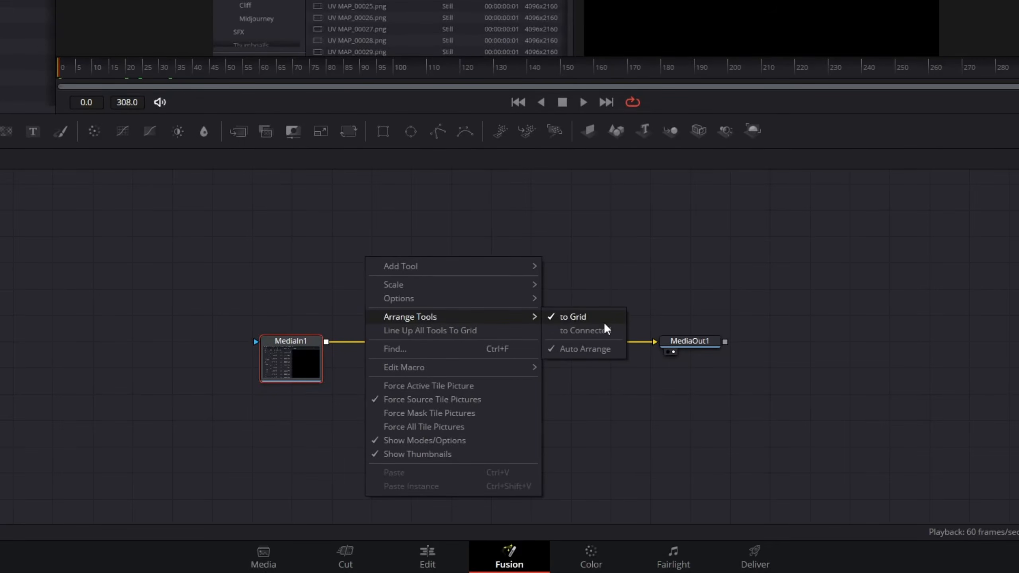
{"action": "left_click", "coordinate": [697, 277]}
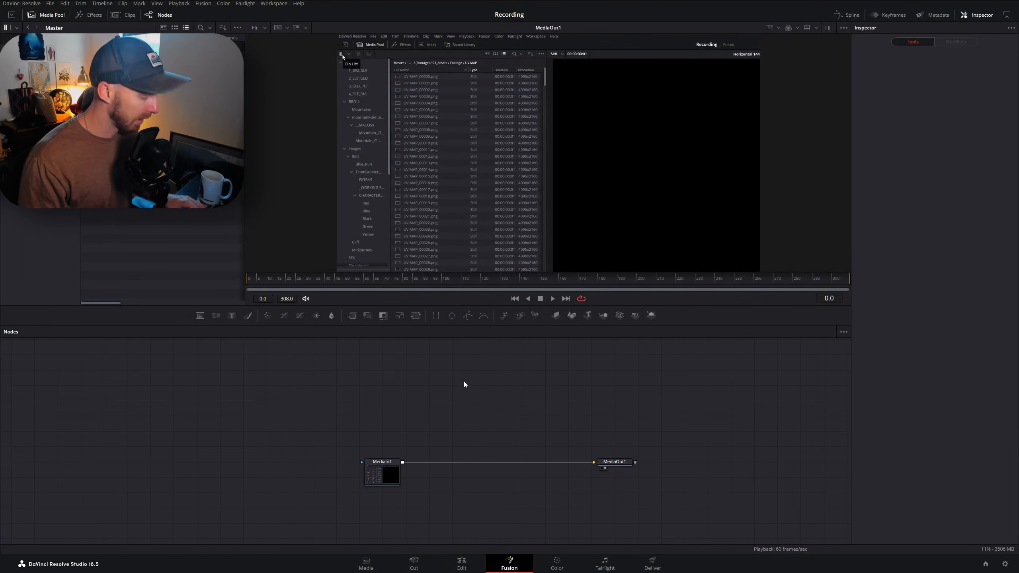
- Search the tool list for "back" and add an unconnected Background node above the MediaIn1–MediaOut1 connection
{"action": "key", "text": "ctrl+space"}
{"action": "type", "text": "rectang"}
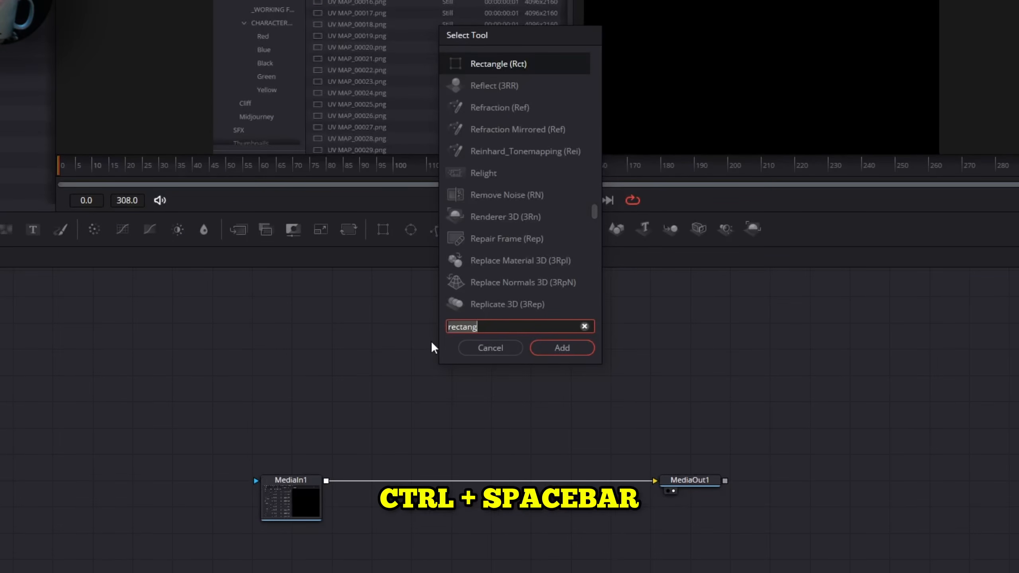
{"action": "key", "text": "BackSpace"}
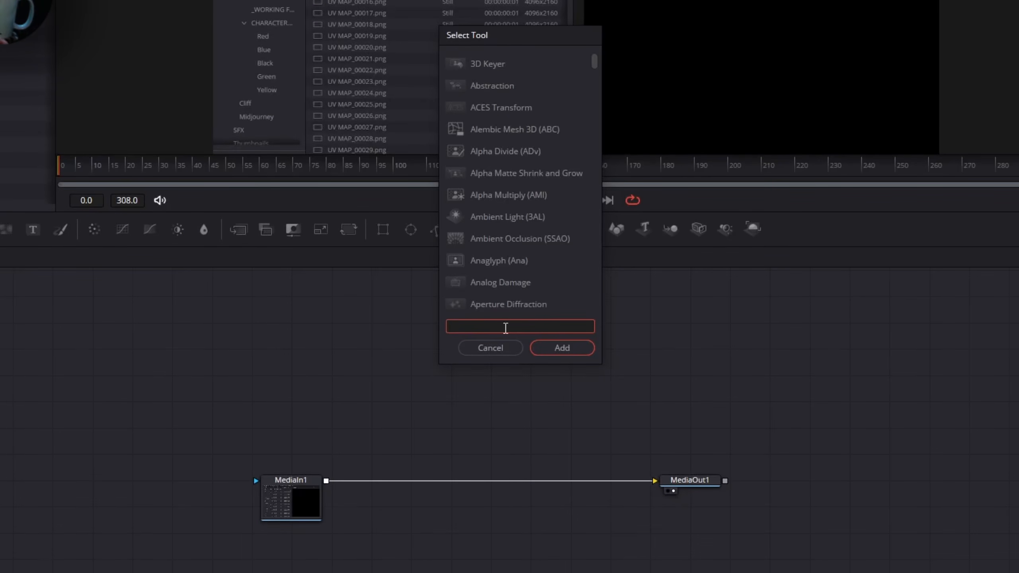
{"action": "type", "text": "back"}
{"action": "key", "text": "Return"}
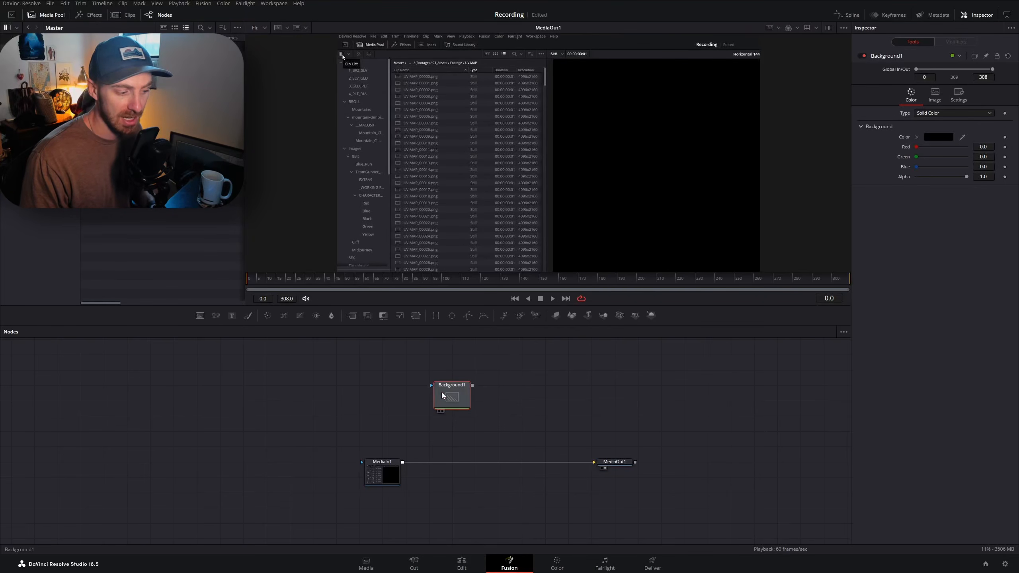
- Review the Background node's fill types, keep Solid Color, and set its color to cyan #20fbff
{"action": "left_click", "coordinate": [965, 113]}
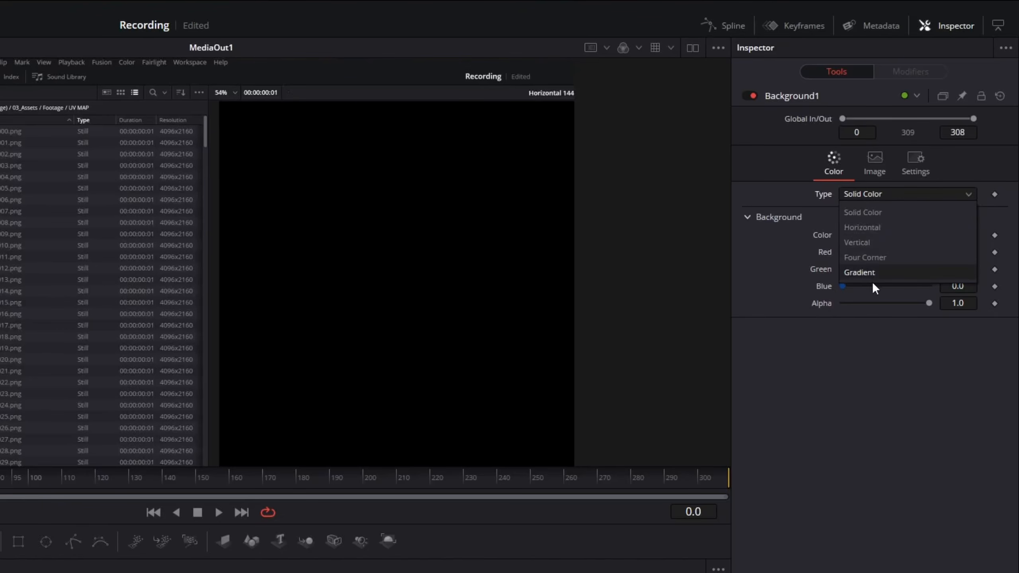
{"action": "left_click", "coordinate": [906, 406]}
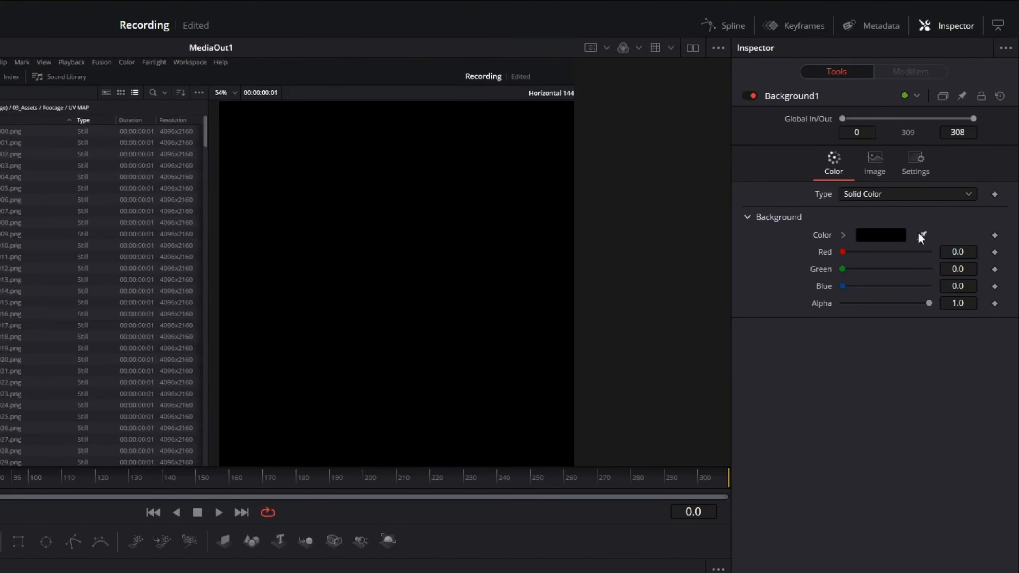
{"action": "left_click", "coordinate": [883, 235]}
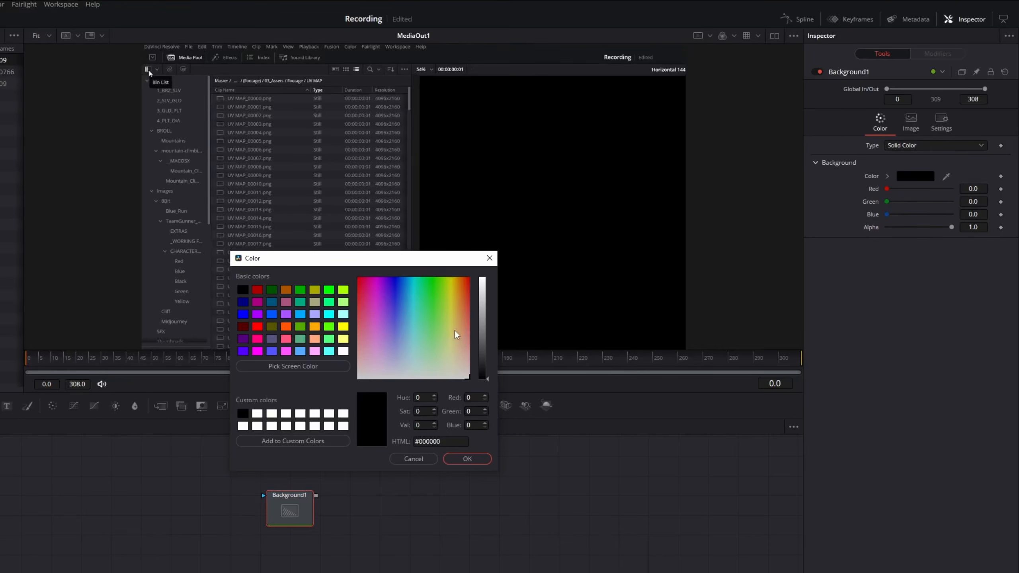
{"action": "left_click", "coordinate": [414, 289]}
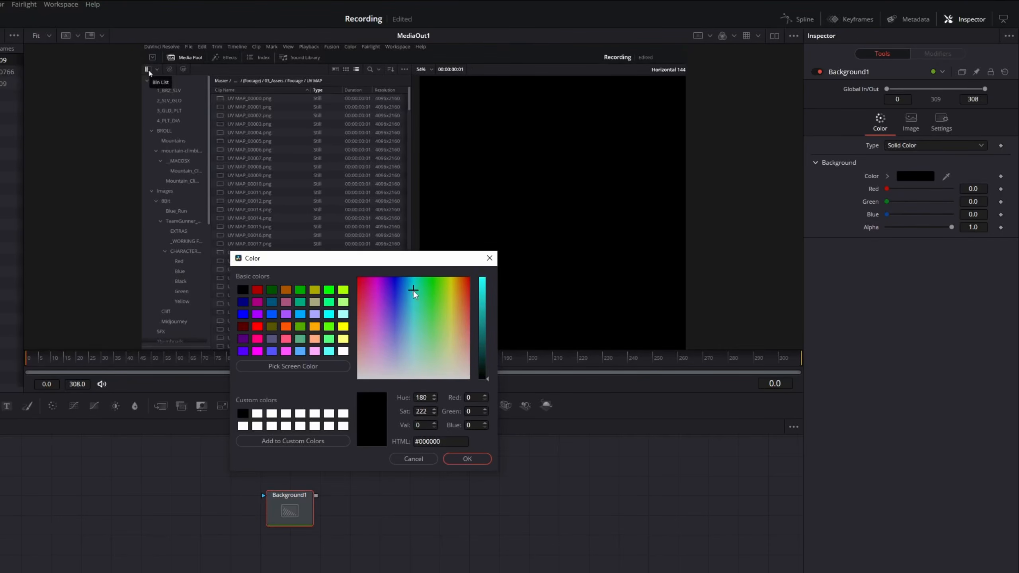
{"action": "left_click_drag", "start_coordinate": [487, 304], "coordinate": [481, 275]}
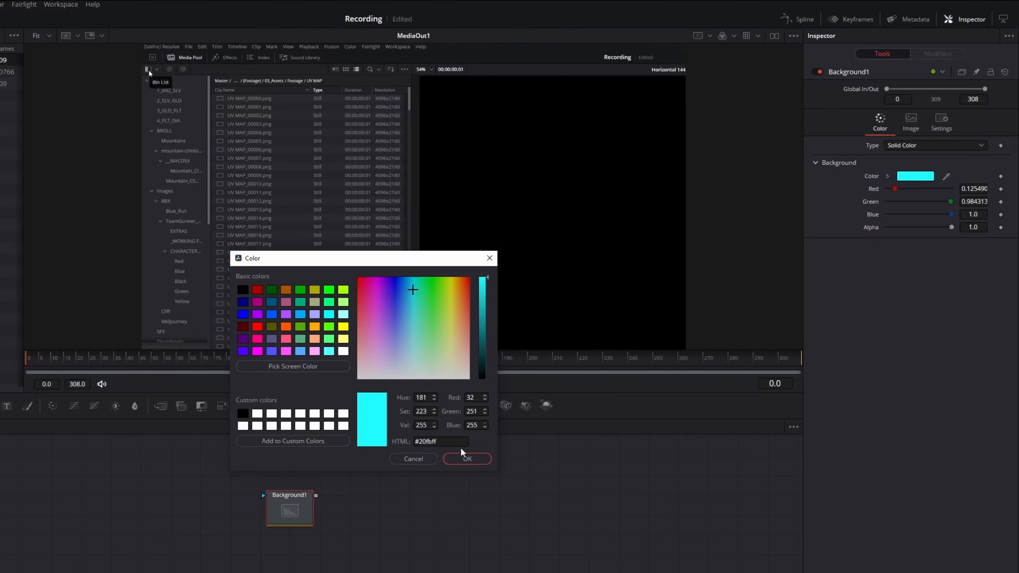
{"action": "left_click", "coordinate": [467, 459]}
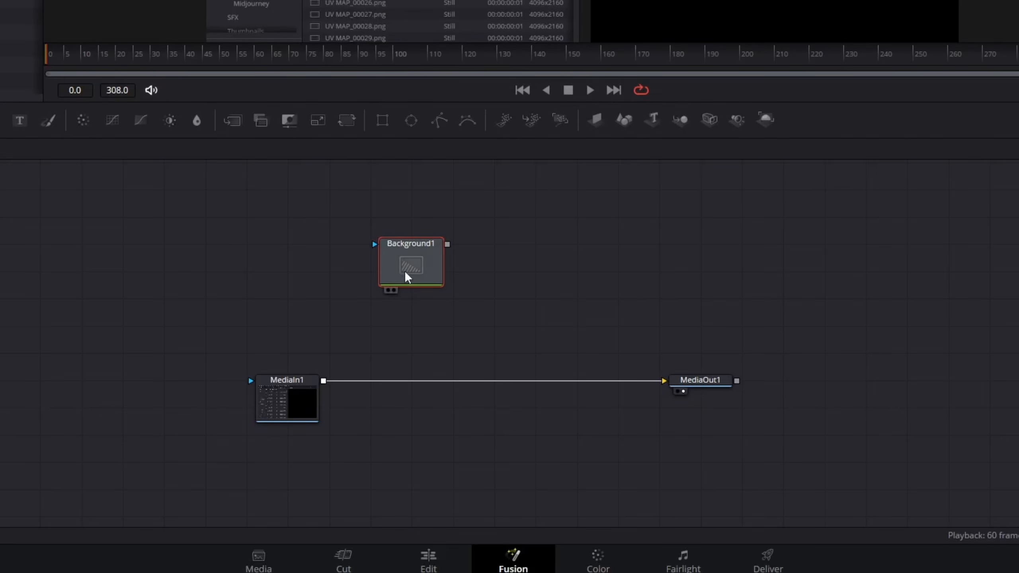
- Switch to dual viewers and display the Background1 node in both of them
{"action": "key", "text": "2"}
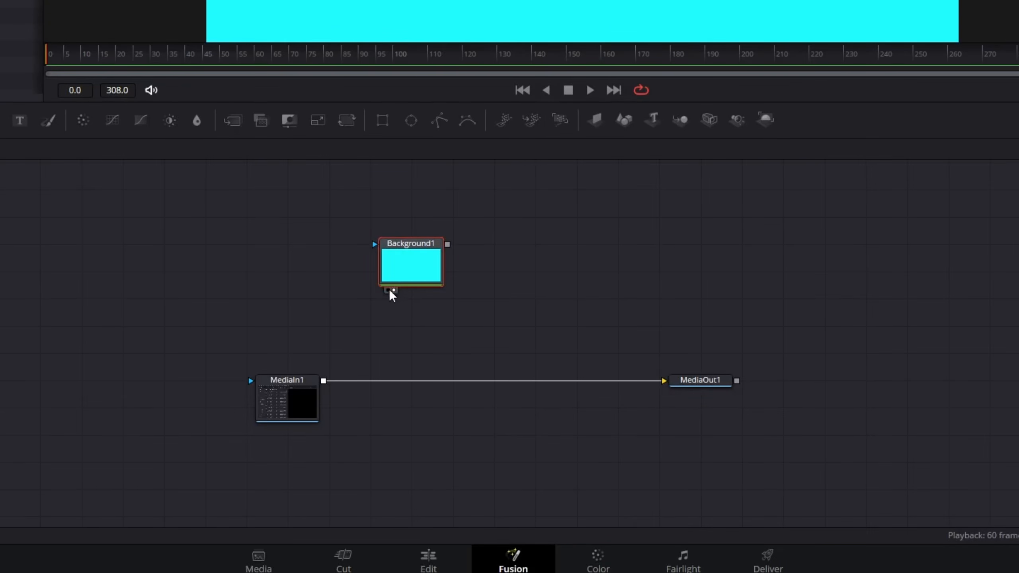
{"action": "mouse_move", "coordinate": [412, 277]}
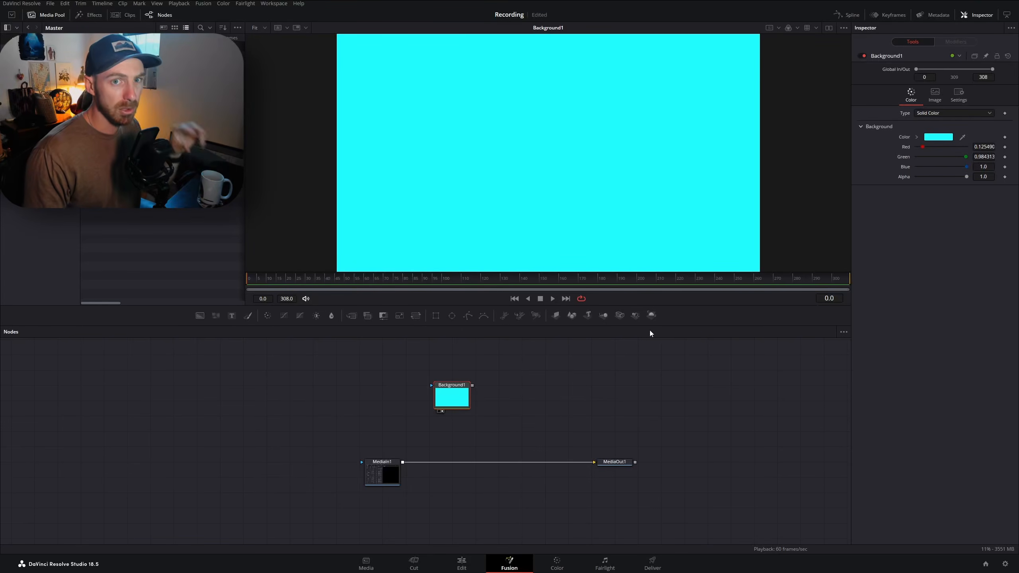
{"action": "left_click", "coordinate": [829, 28]}
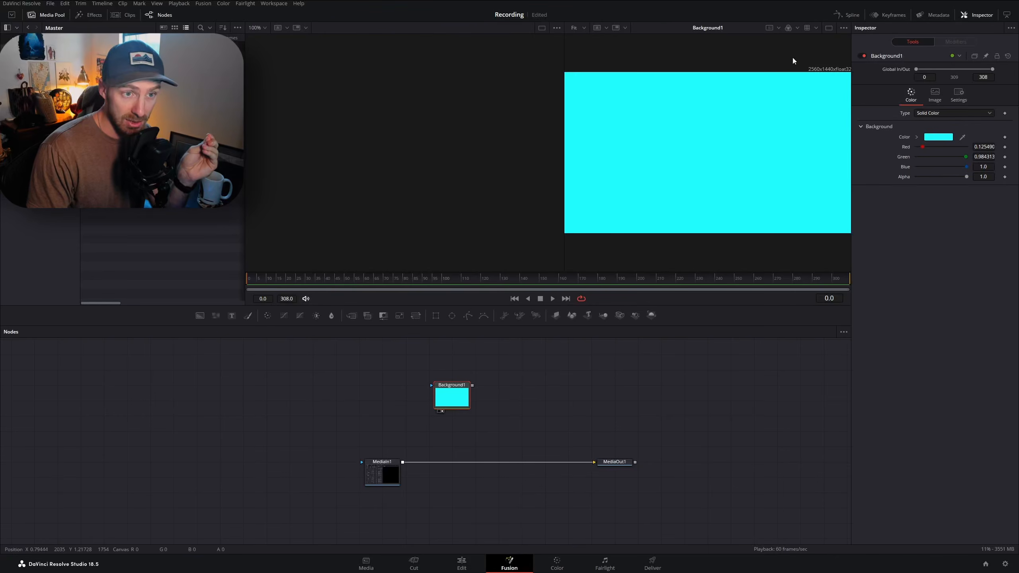
{"action": "left_click", "coordinate": [828, 29]}
{"action": "left_click", "coordinate": [828, 28]}
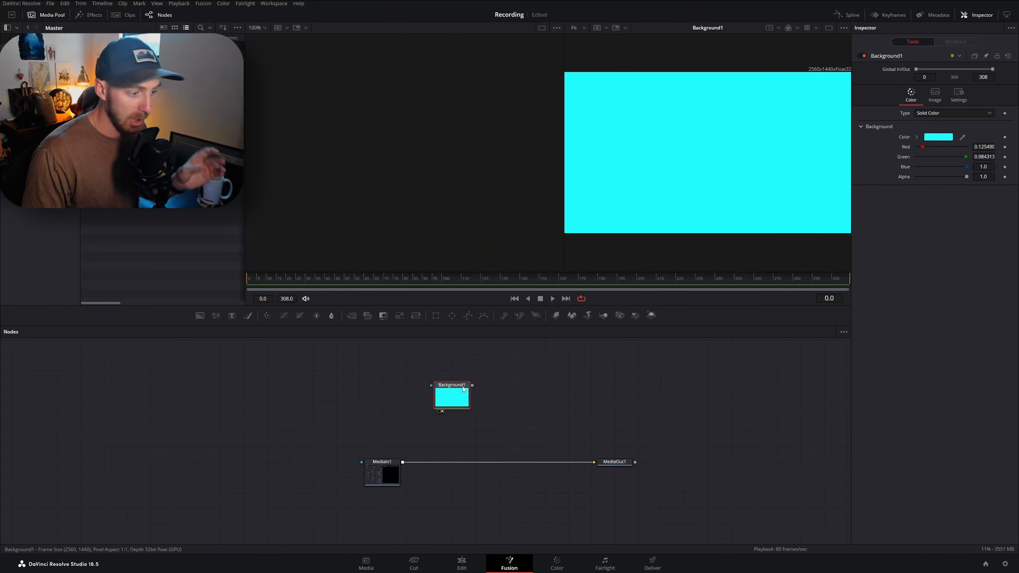
{"action": "key", "text": "1"}
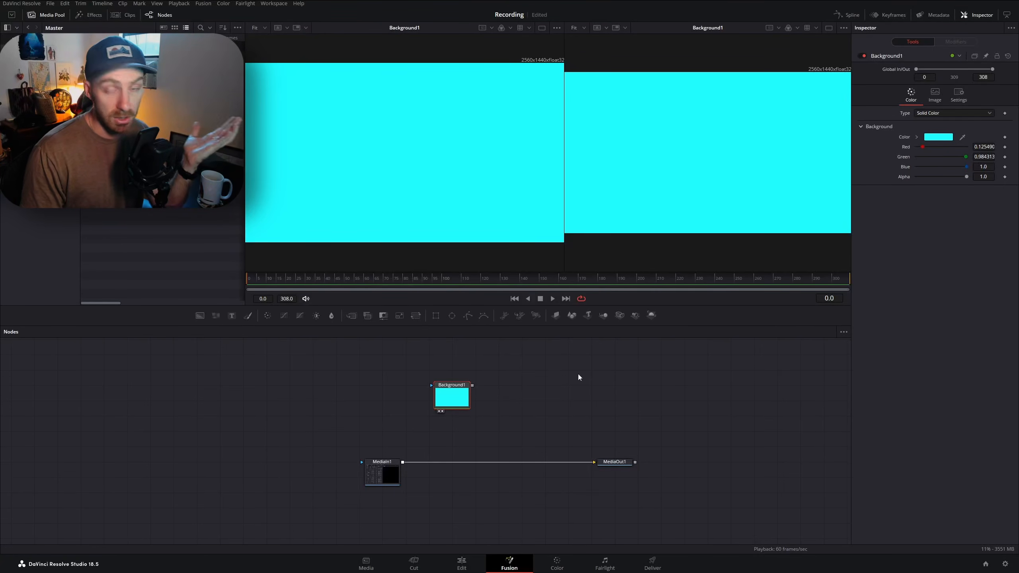
- Display MediaOut1 in the second viewer, then return to a single viewer showing the Background1 node
{"action": "left_click", "coordinate": [616, 462]}
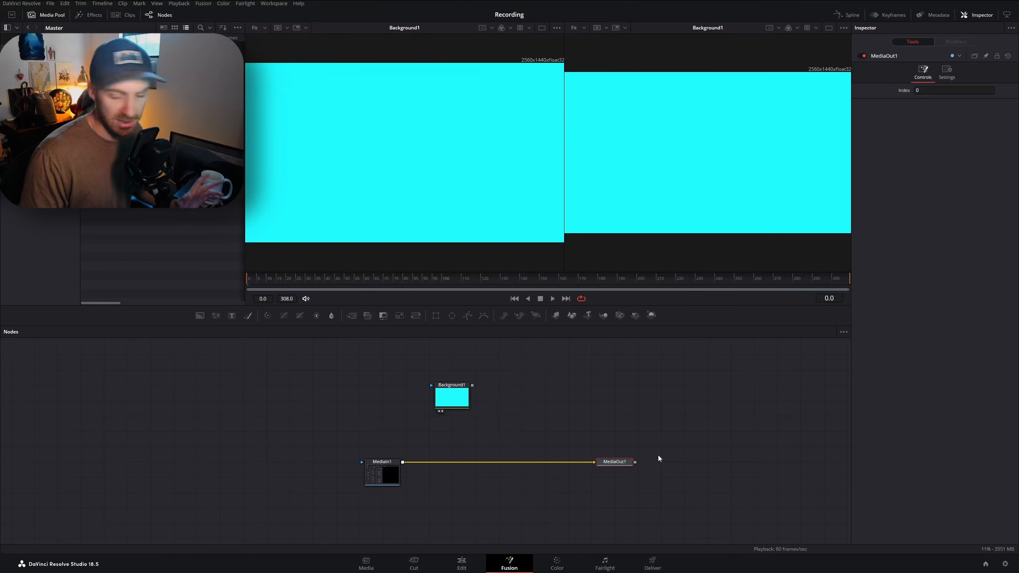
{"action": "key", "text": "2"}
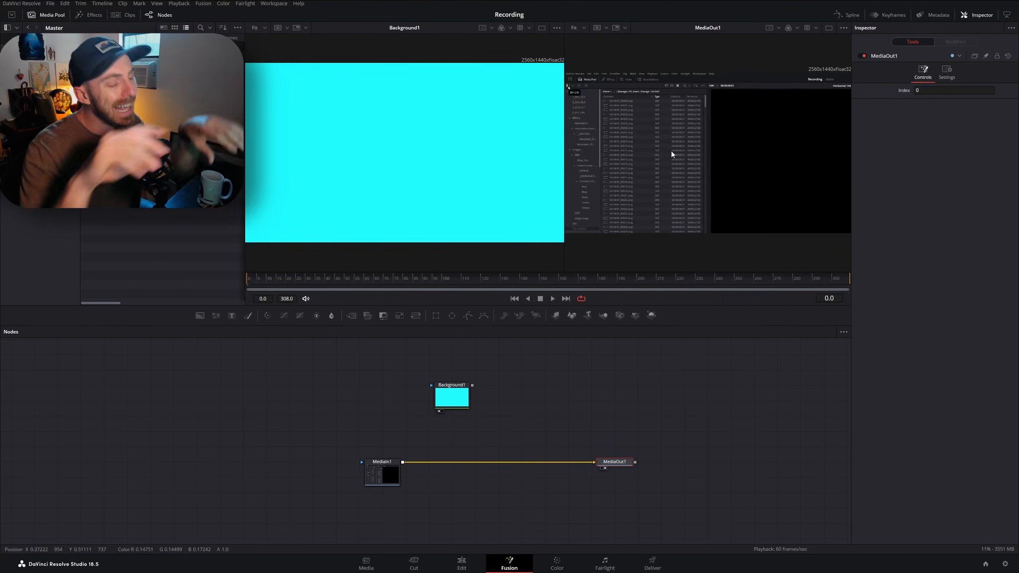
{"action": "left_click", "coordinate": [829, 28]}
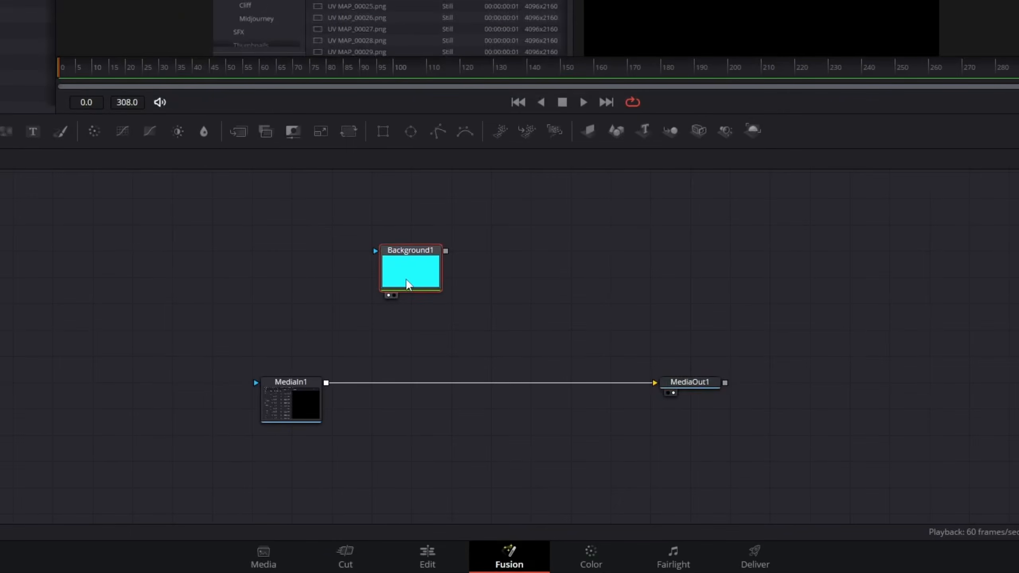
{"action": "left_click", "coordinate": [450, 406]}
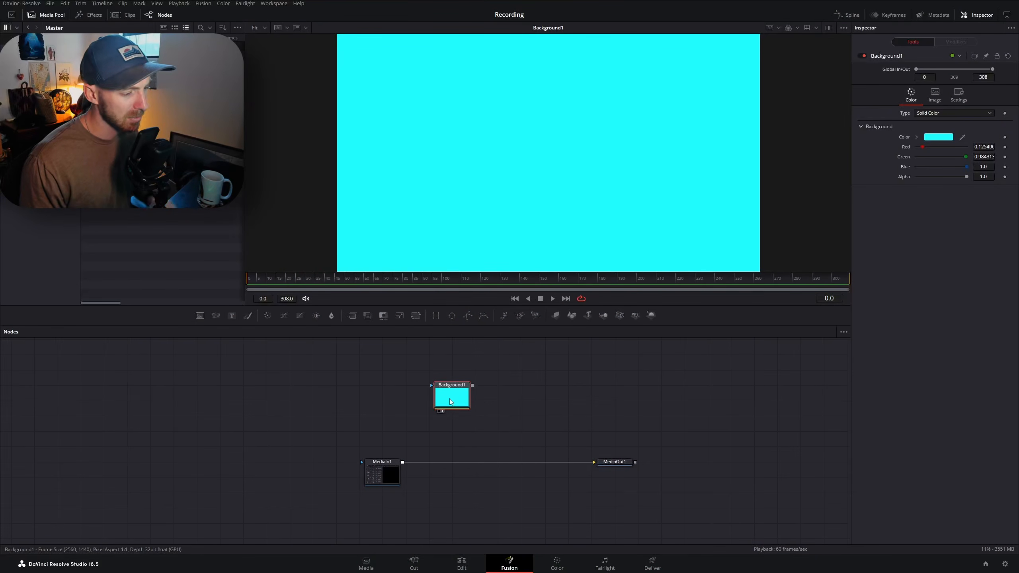
{"action": "mouse_move", "coordinate": [451, 402]}
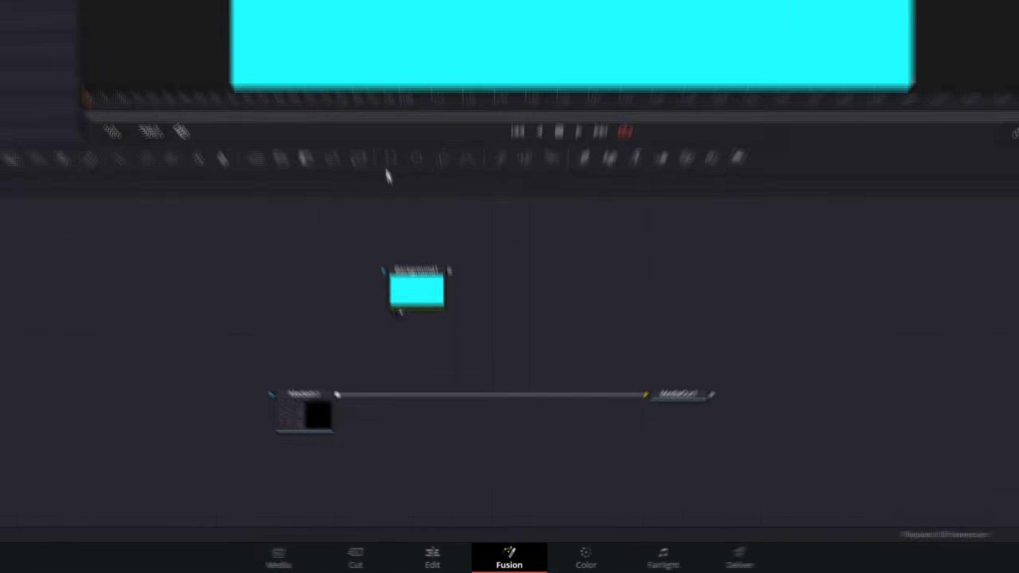
- Search the tool list for "rectan" and add an unconnected Rectangle mask node beside Background1
{"action": "left_click_drag", "start_coordinate": [382, 131], "coordinate": [396, 193]}
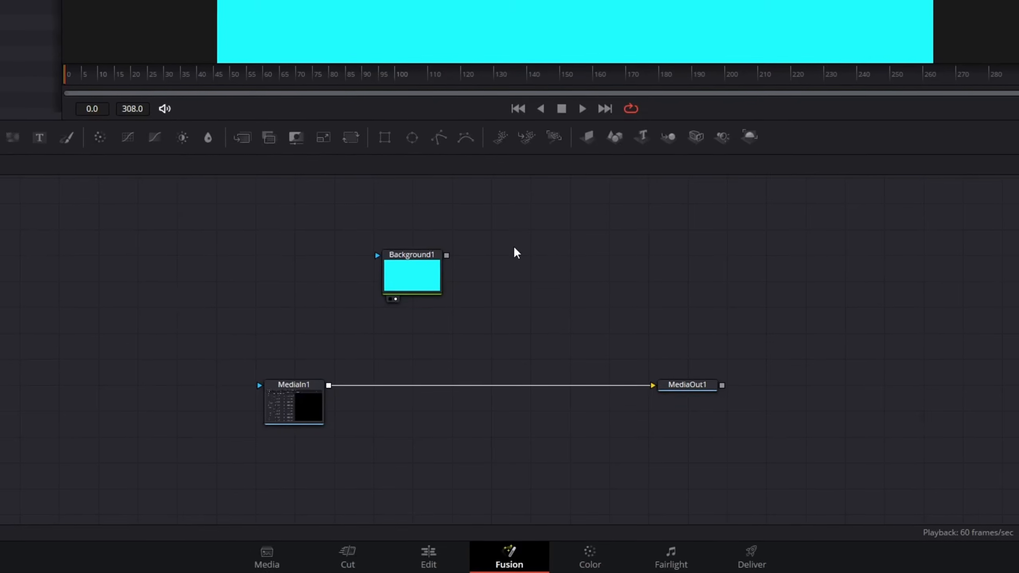
{"action": "key", "text": "shift+space"}
{"action": "type", "text": "back"}
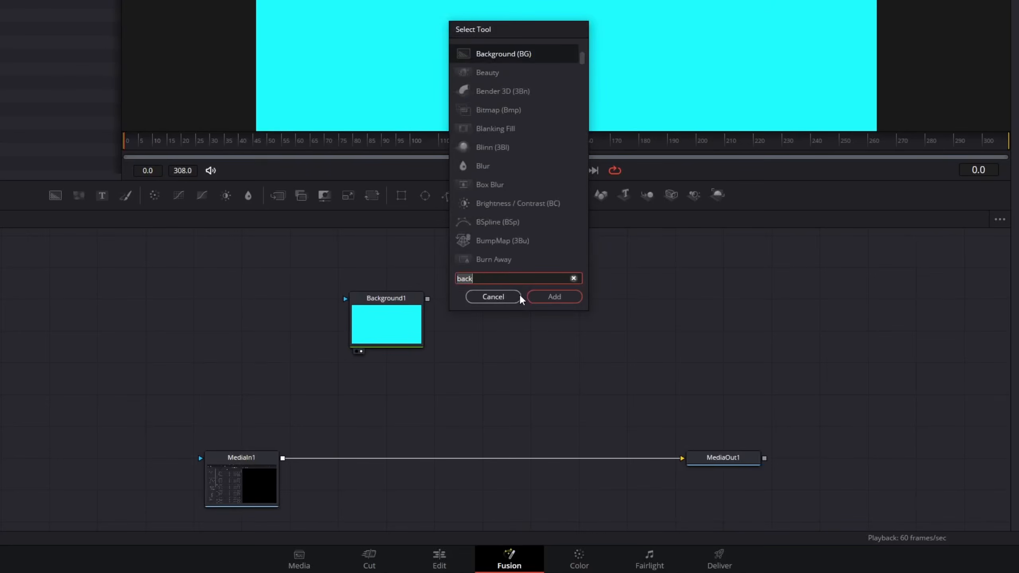
{"action": "key", "text": "BackSpace"}
{"action": "key", "text": "BackSpace"}
{"action": "key", "text": "BackSpace"}
{"action": "key", "text": "BackSpace"}
{"action": "type", "text": "rectan"}
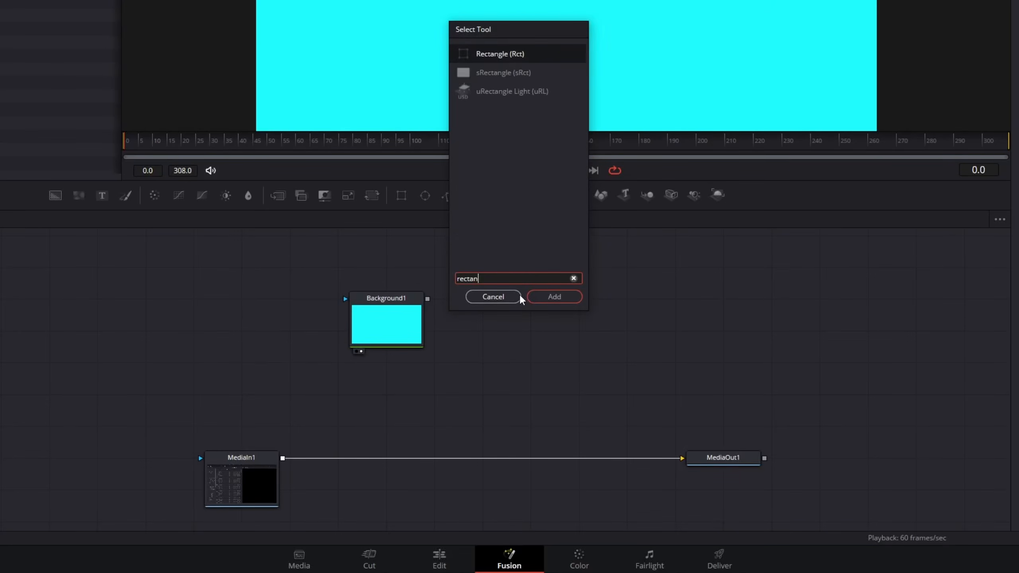
{"action": "key", "text": "Return"}
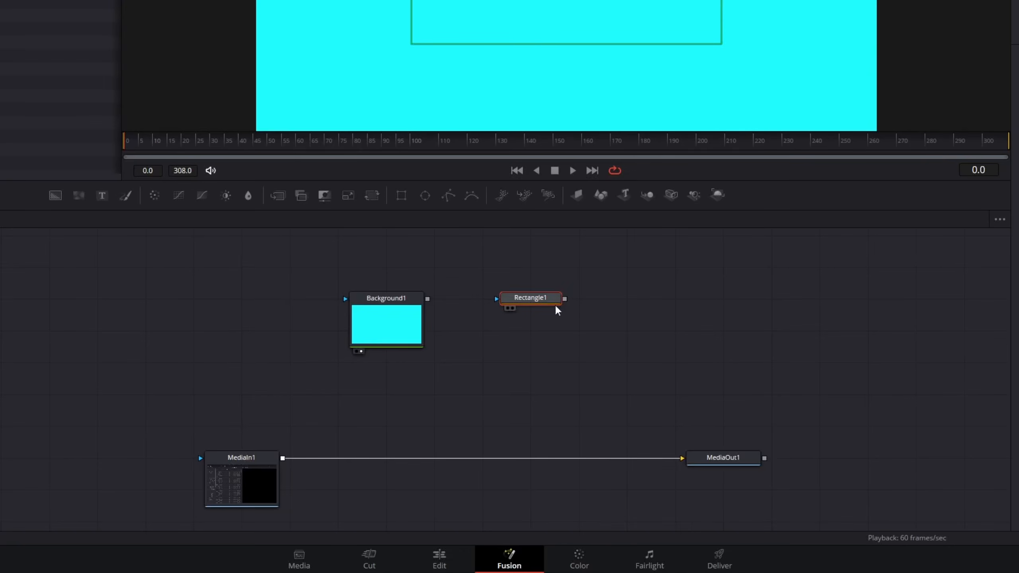
- Place the Rectangle1 node above Background1, connect its output to Background1's blue effect mask input, and save the project
{"action": "left_click_drag", "start_coordinate": [556, 307], "coordinate": [405, 266]}
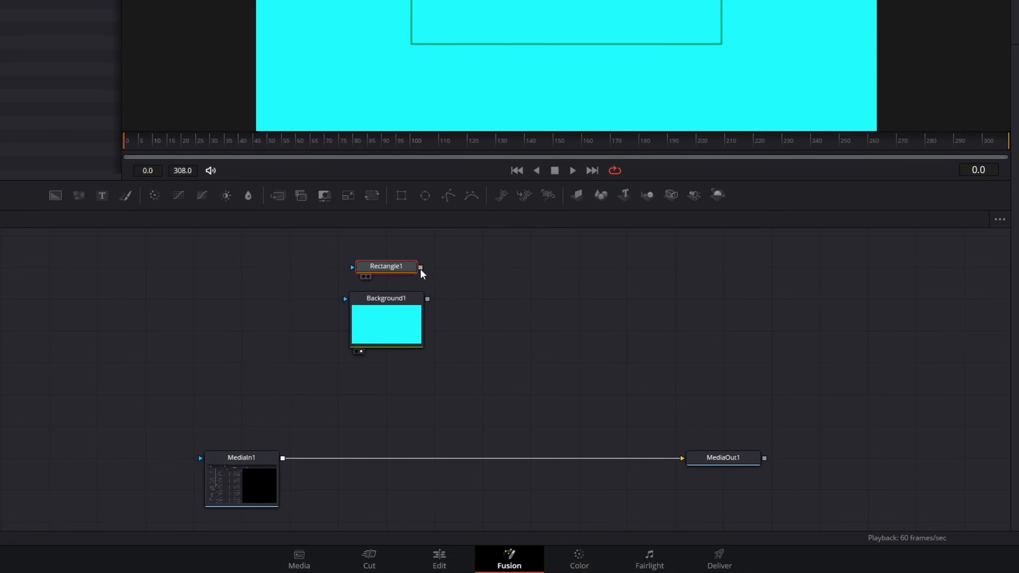
{"action": "left_click_drag", "start_coordinate": [346, 290], "coordinate": [345, 301]}
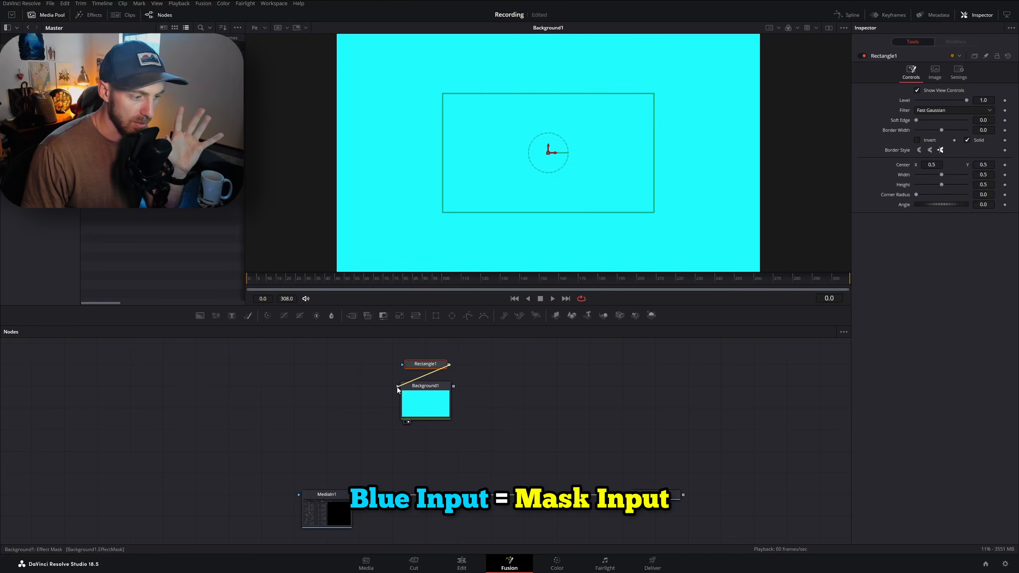
{"action": "left_click_drag", "start_coordinate": [397, 388], "coordinate": [397, 387]}
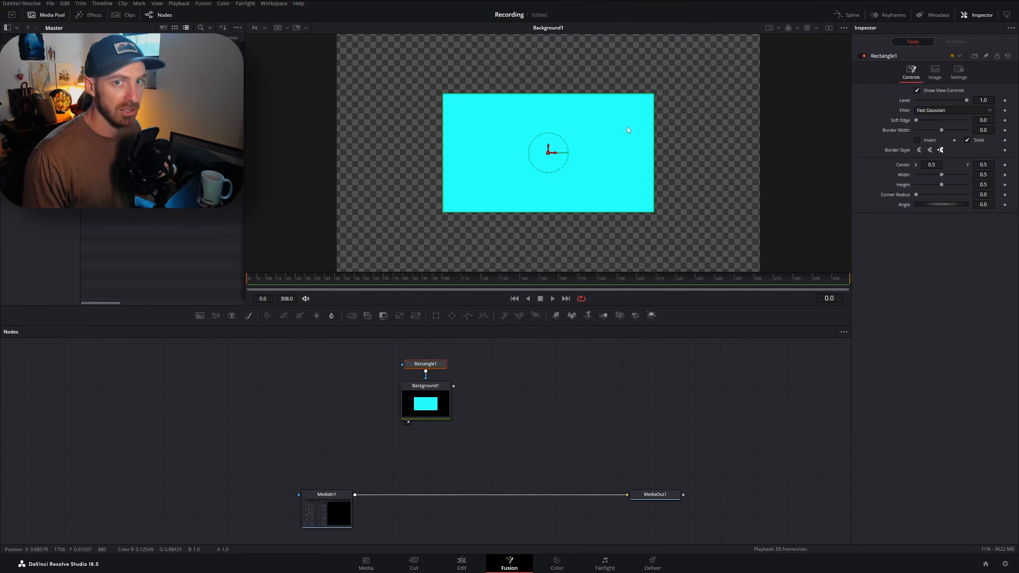
{"action": "key", "text": "ctrl+s"}
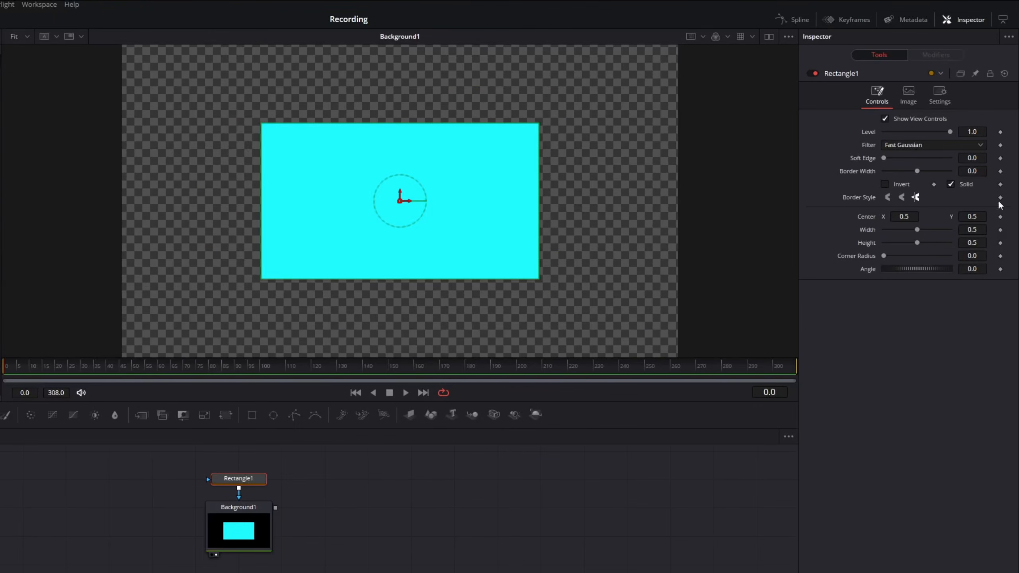
- Turn off Solid for Rectangle1 and set its Border Width to 0.0065 and Soft Edge to 0.0032
{"action": "left_click", "coordinate": [951, 184]}
{"action": "left_click_drag", "start_coordinate": [966, 171], "coordinate": [992, 171]}
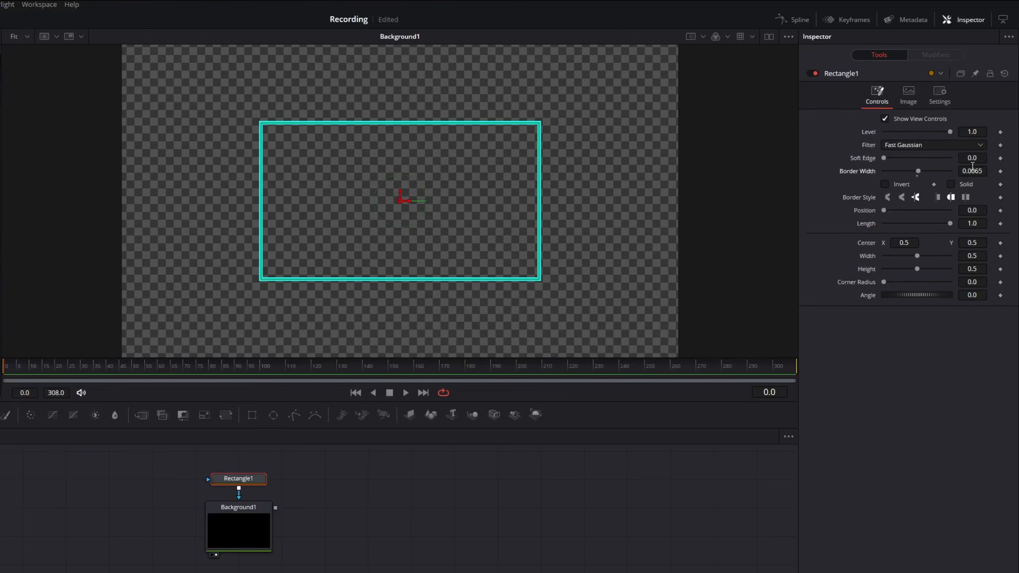
{"action": "left_click_drag", "start_coordinate": [969, 160], "coordinate": [981, 160]}
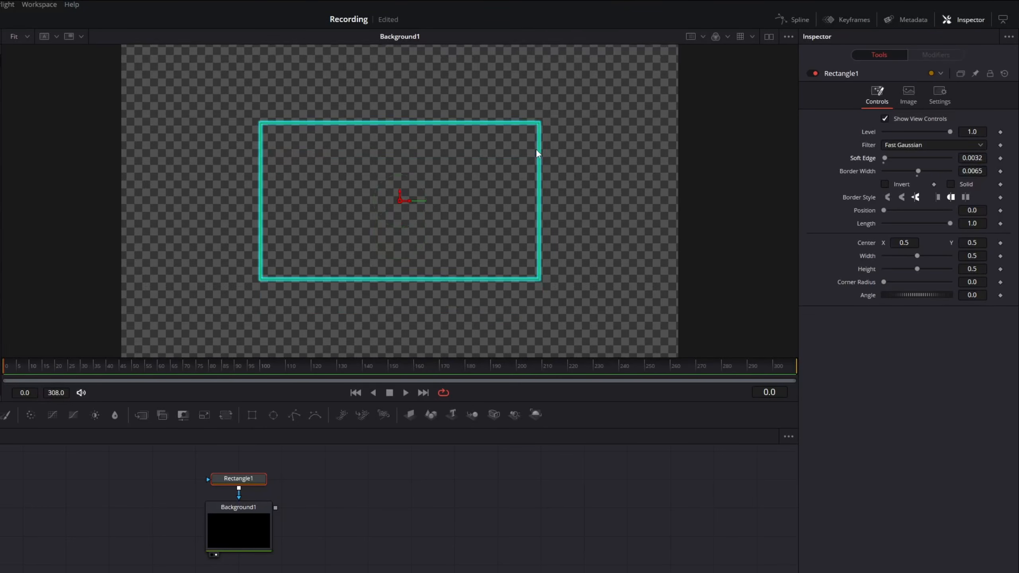
- Inspect the rectangle's border at different zoom levels in the viewer, then reset the viewer zoom to Fit
{"action": "scroll", "coordinate": [533, 144], "scroll_direction": "up", "scroll_amount": 3}
{"action": "scroll", "coordinate": [534, 144], "scroll_direction": "up", "scroll_amount": 2}
{"action": "scroll", "coordinate": [534, 144], "scroll_direction": "down", "scroll_amount": 2}
{"action": "scroll", "coordinate": [533, 144], "scroll_direction": "down", "scroll_amount": 5}
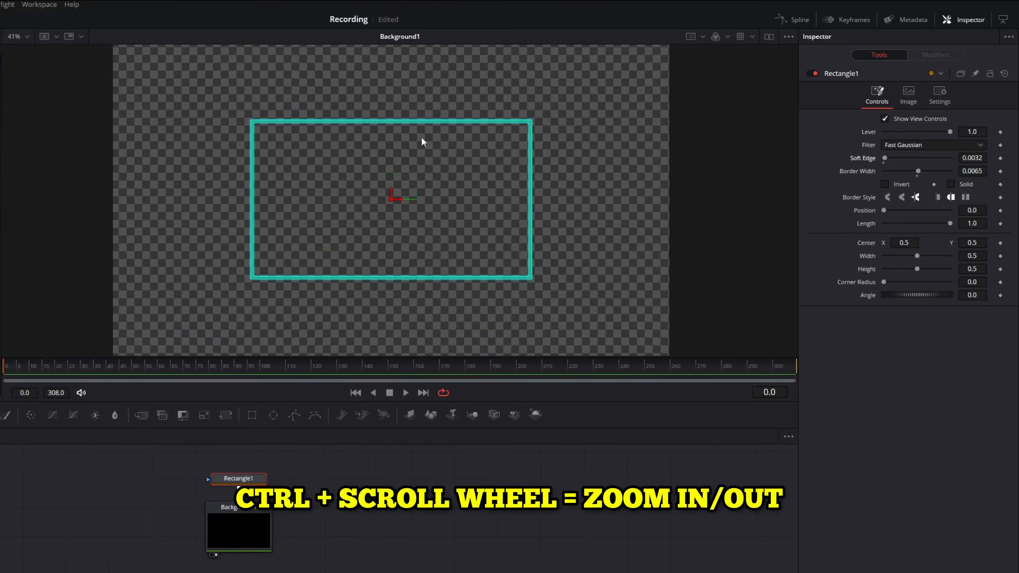
{"action": "left_click", "coordinate": [26, 37]}
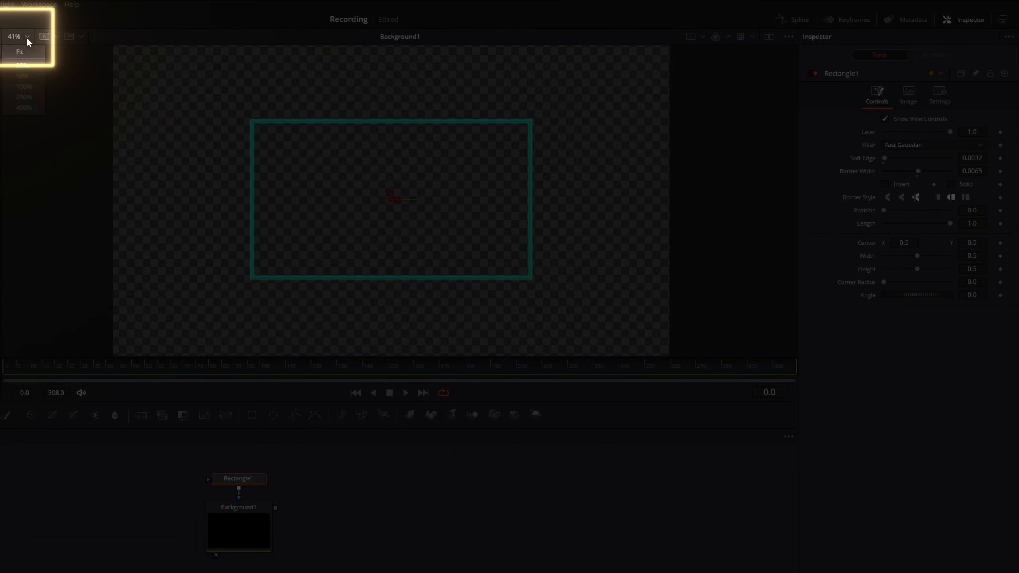
{"action": "left_click", "coordinate": [22, 52]}
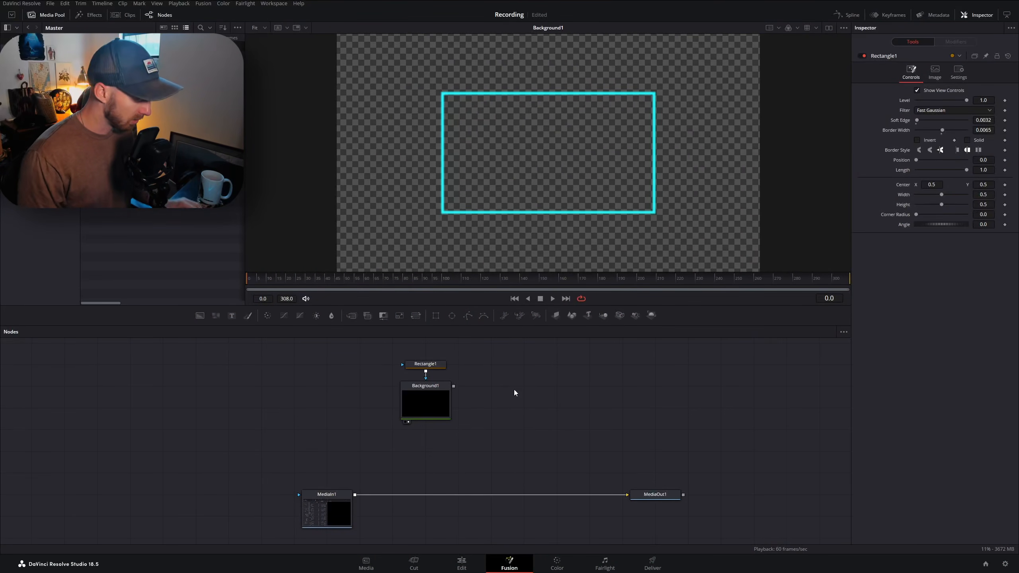
- Search the tool list for "merge" and insert a Merge node into the connection between MediaIn1 and MediaOut1
{"action": "key", "text": "shift+space"}
{"action": "type", "text": "mer"}
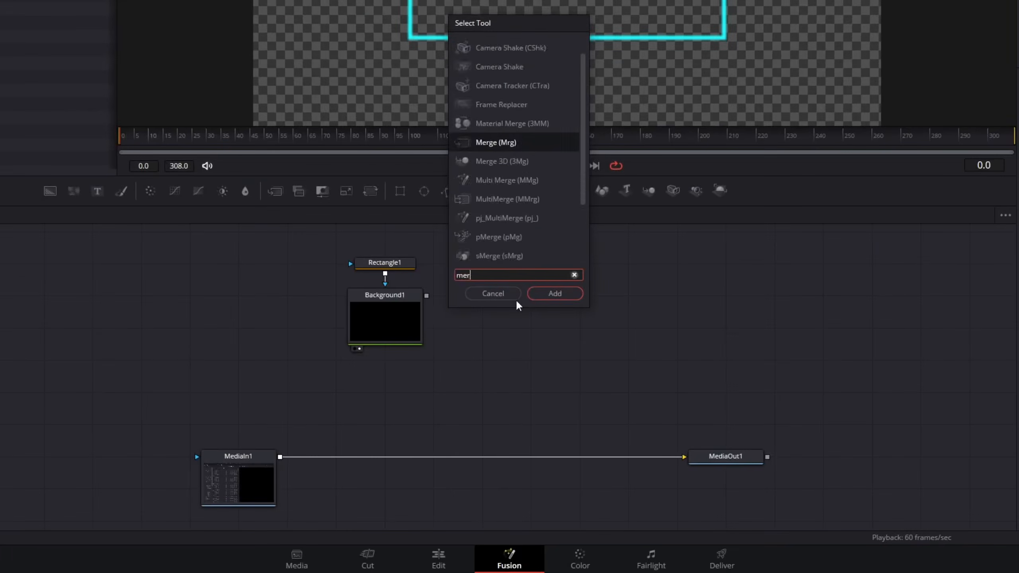
{"action": "type", "text": "ge"}
{"action": "key", "text": "Return"}
{"action": "left_click_drag", "start_coordinate": [604, 353], "coordinate": [389, 461]}
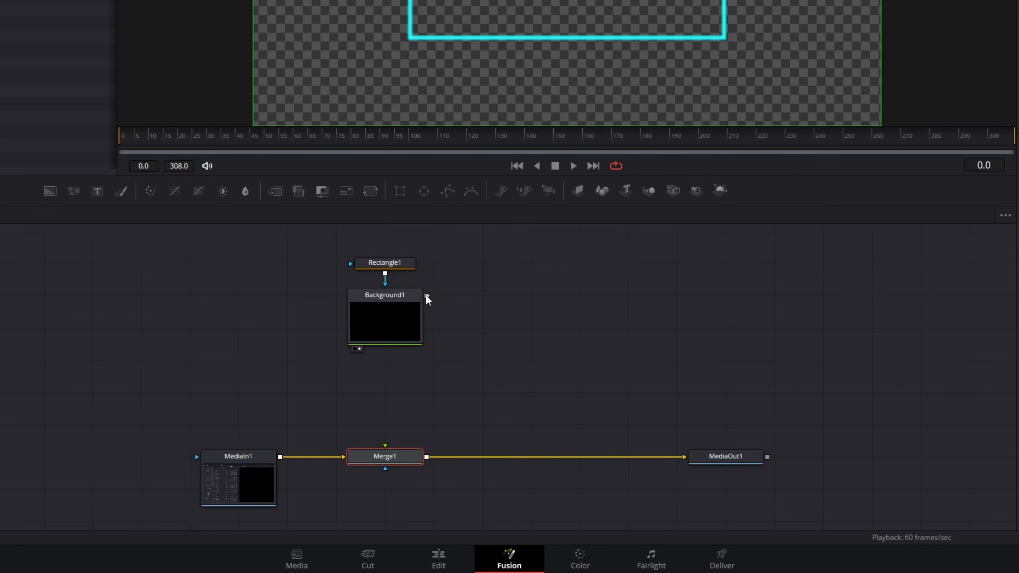
- Connect Background1's output to Merge1's green foreground input and display MediaOut1 in the viewer
{"action": "left_click_drag", "start_coordinate": [426, 297], "coordinate": [540, 309]}
{"action": "left_click_drag", "start_coordinate": [444, 409], "coordinate": [386, 446]}
{"action": "left_click", "coordinate": [389, 317]}
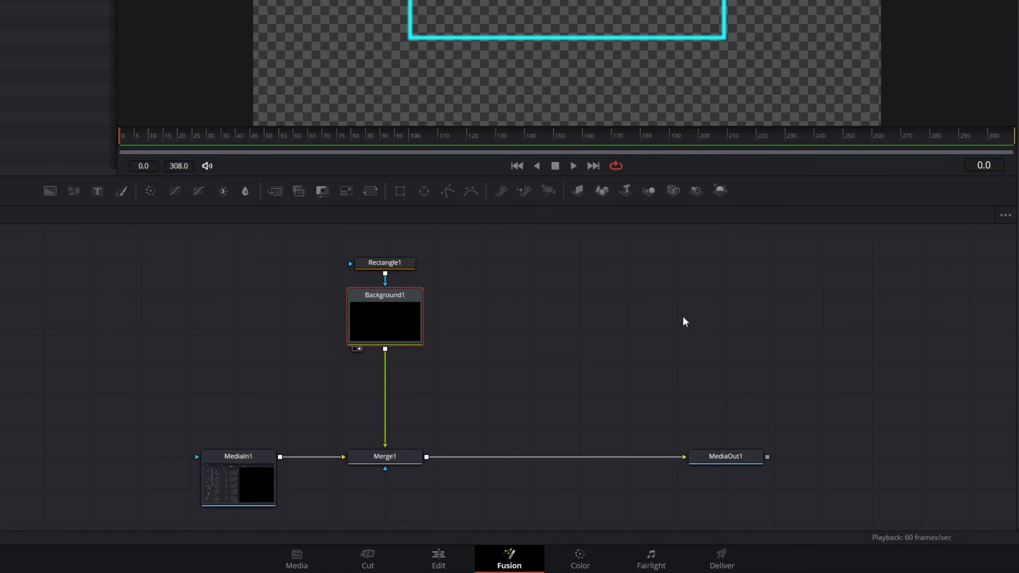
{"action": "left_click_drag", "start_coordinate": [864, 384], "coordinate": [650, 489]}
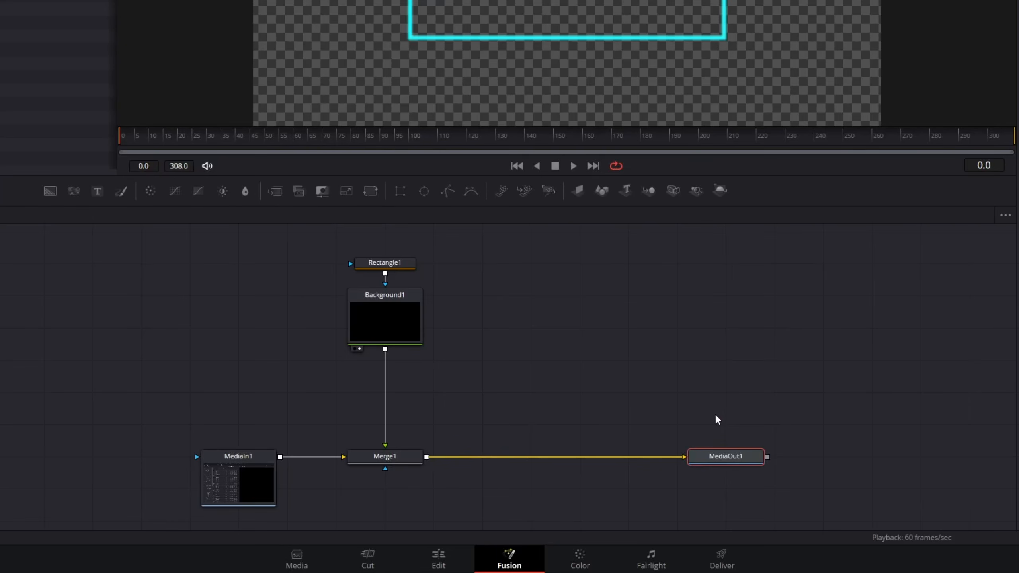
{"action": "key", "text": "2"}
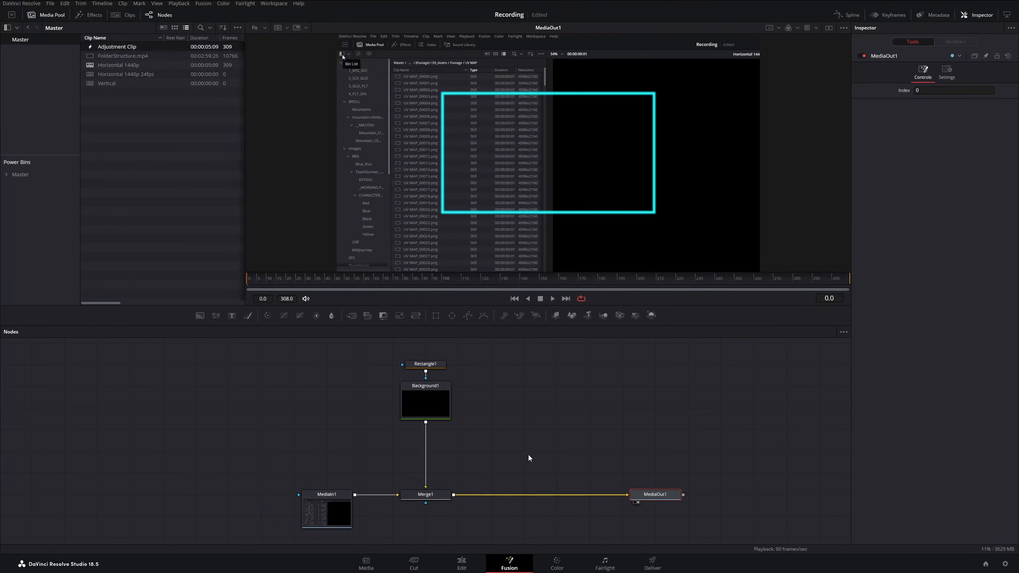
- Delete Merge1 and link Background1's output directly to MediaIn1's output so a Merge node is created automatically
{"action": "left_click_drag", "start_coordinate": [487, 466], "coordinate": [418, 536]}
{"action": "key", "text": "Delete"}
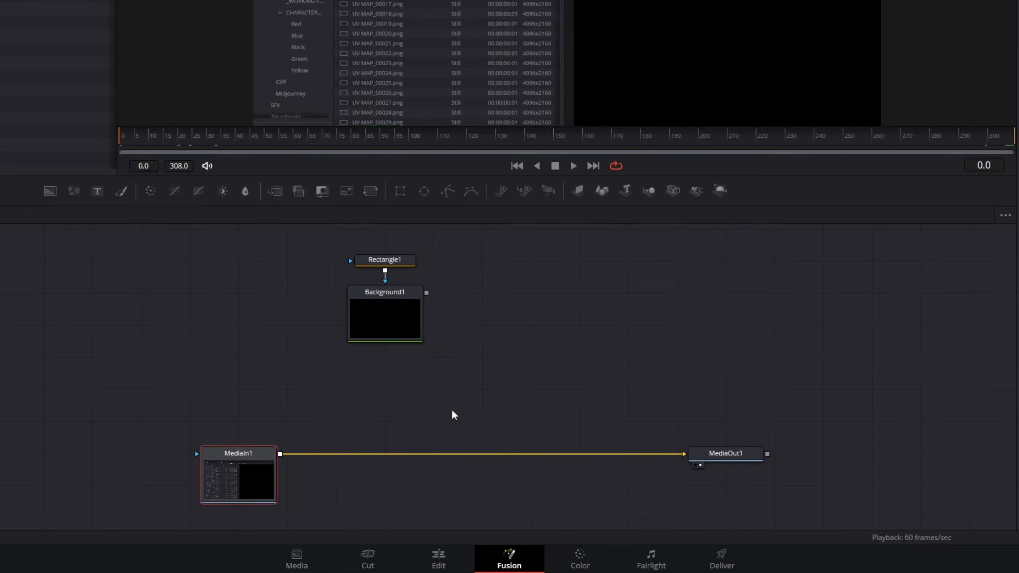
{"action": "left_click_drag", "start_coordinate": [427, 293], "coordinate": [281, 456]}
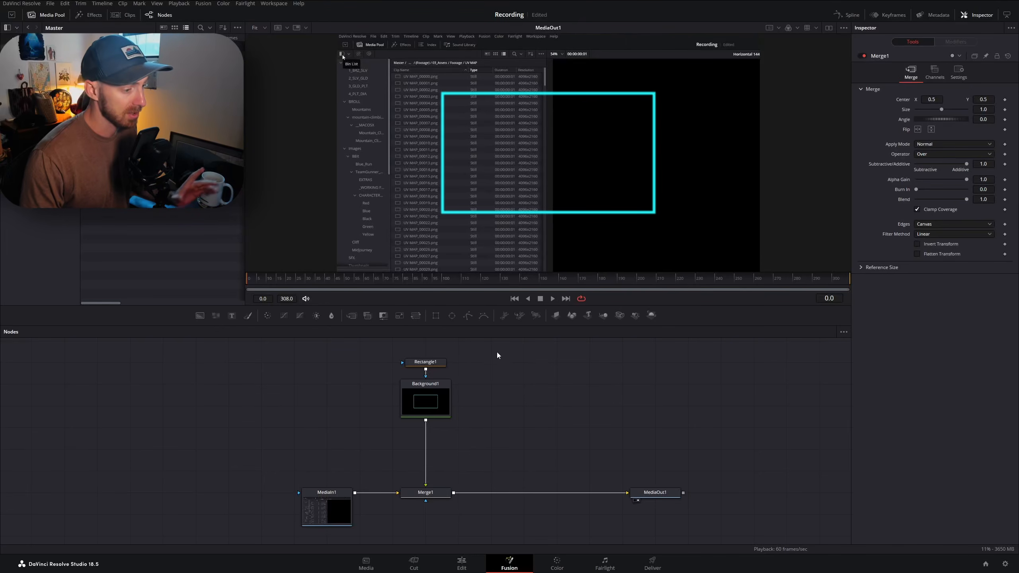
- Set Rectangle1's Center to X 0.252 and Y 0.749
{"action": "left_click", "coordinate": [425, 362]}
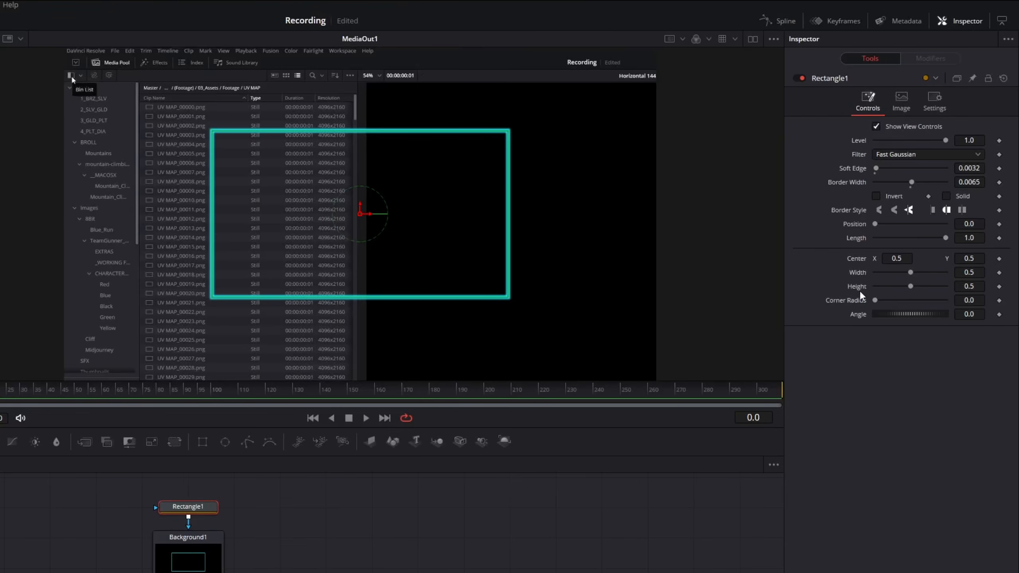
{"action": "left_click_drag", "start_coordinate": [900, 253], "coordinate": [855, 254]}
{"action": "left_click_drag", "start_coordinate": [972, 249], "coordinate": [1013, 248]}
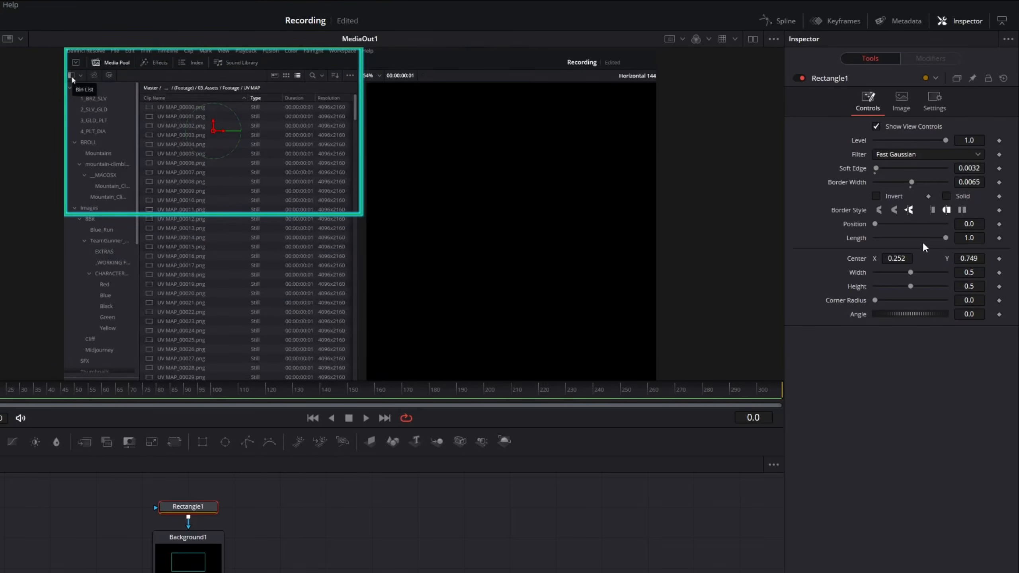
- Try moving the rectangle further toward the image's upper-left corner, including with its on-screen center handle, and undo the moves
{"action": "mouse_move", "coordinate": [902, 256]}
{"action": "left_mouse_down"}
{"action": "mouse_move", "coordinate": [883, 256]}
{"action": "mouse_move", "coordinate": [945, 257]}
{"action": "mouse_move", "coordinate": [883, 258]}
{"action": "left_mouse_up"}
{"action": "key", "text": "ctrl+z"}
{"action": "left_click_drag", "start_coordinate": [216, 130], "coordinate": [136, 105]}
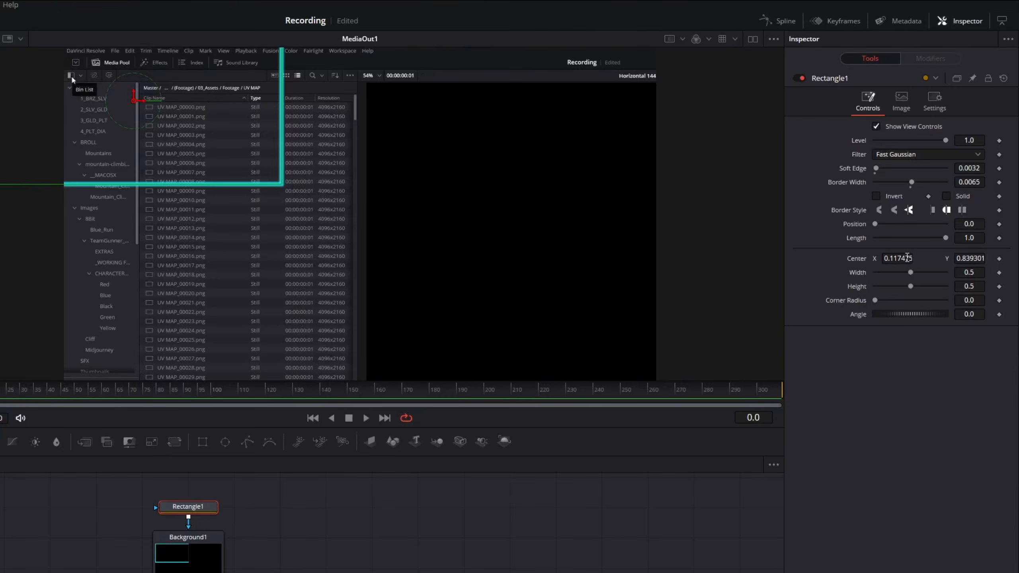
{"action": "key", "text": "ctrl+z"}
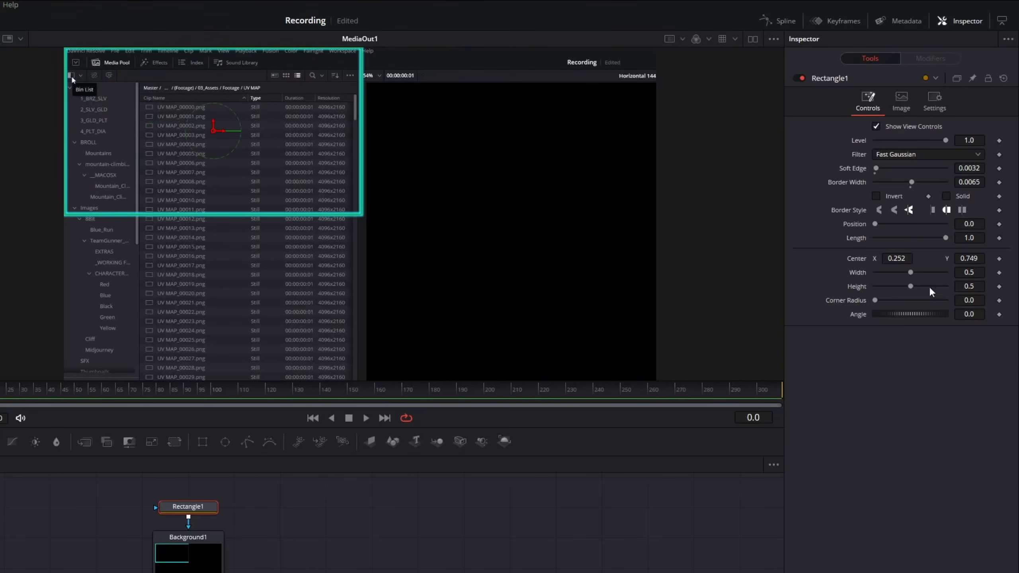
- Resize Rectangle1 to Width 0.328 and Height 0.223, and set its Center to X 0.165 and Y 0.888
{"action": "left_click_drag", "start_coordinate": [971, 273], "coordinate": [895, 273]}
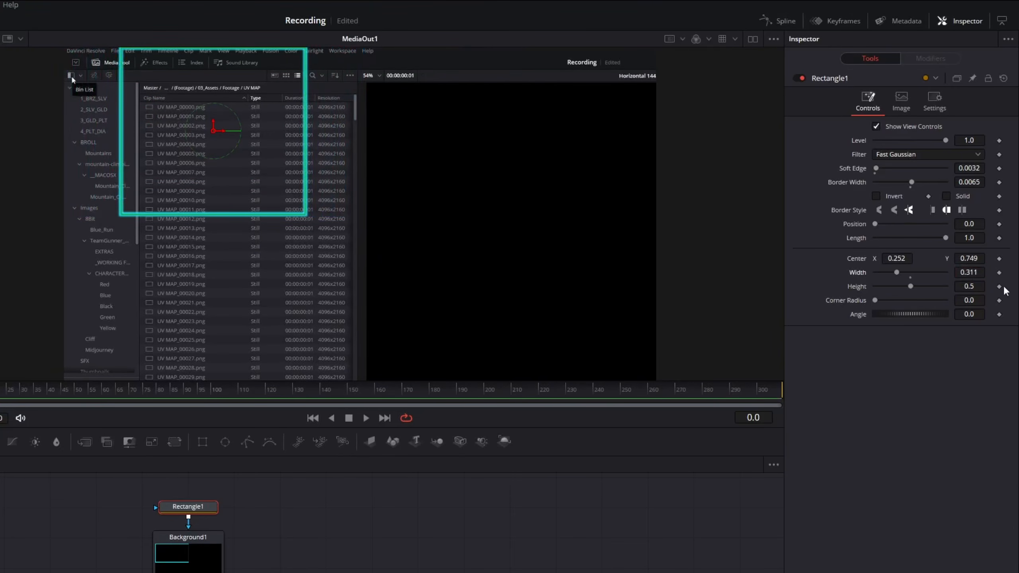
{"action": "left_click_drag", "start_coordinate": [981, 287], "coordinate": [869, 287]}
{"action": "left_click_drag", "start_coordinate": [979, 273], "coordinate": [987, 273]}
{"action": "left_click_drag", "start_coordinate": [904, 258], "coordinate": [869, 258]}
{"action": "left_click_drag", "start_coordinate": [963, 258], "coordinate": [1018, 258]}
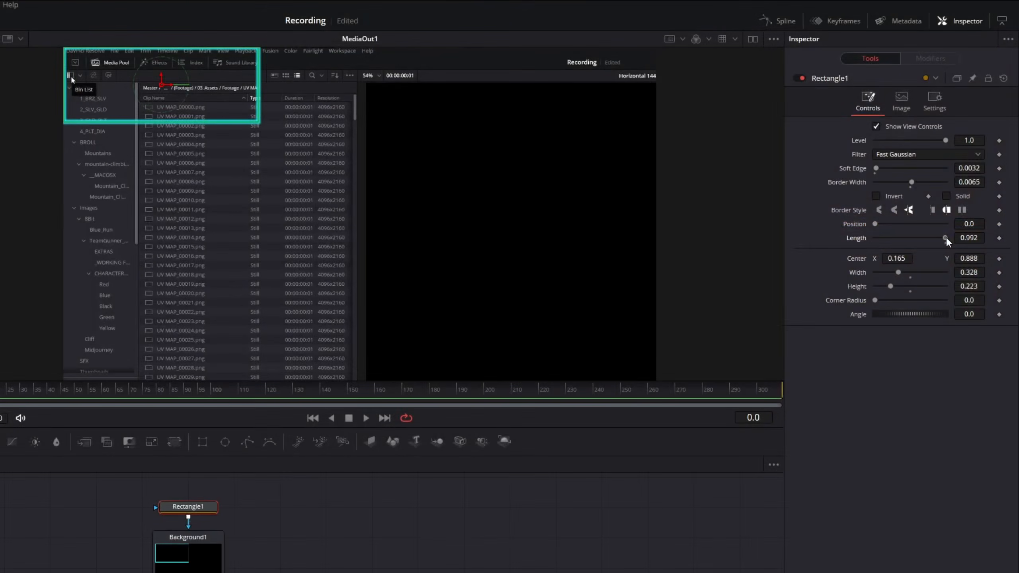
- Try out Rectangle1's Length control, reset it to 1.0, and add a Length keyframe at frame 0
{"action": "left_click_drag", "start_coordinate": [946, 238], "coordinate": [860, 241]}
{"action": "double_click", "coordinate": [860, 240]}
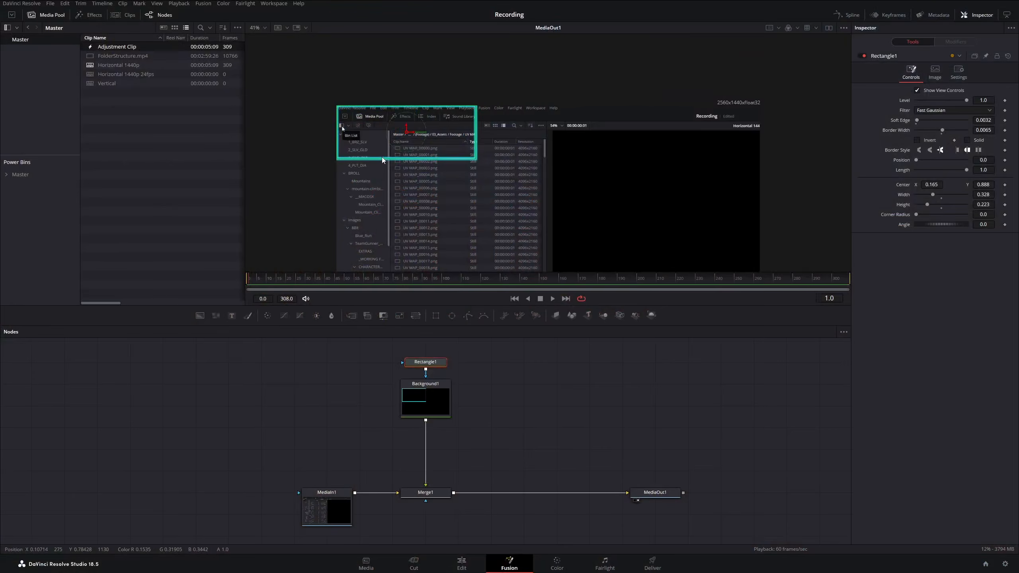
{"action": "scroll", "coordinate": [383, 158], "scroll_direction": "up", "scroll_amount": 3}
{"action": "scroll", "coordinate": [425, 171], "scroll_direction": "up", "scroll_amount": 2}
{"action": "scroll", "coordinate": [427, 166], "scroll_direction": "left", "scroll_amount": 4}
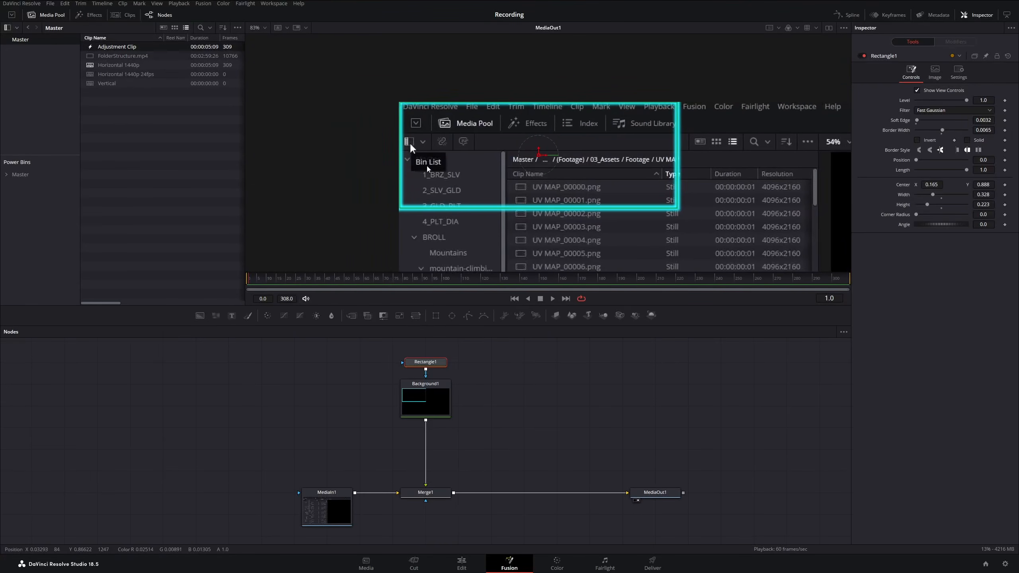
{"action": "left_click_drag", "start_coordinate": [285, 279], "coordinate": [247, 279]}
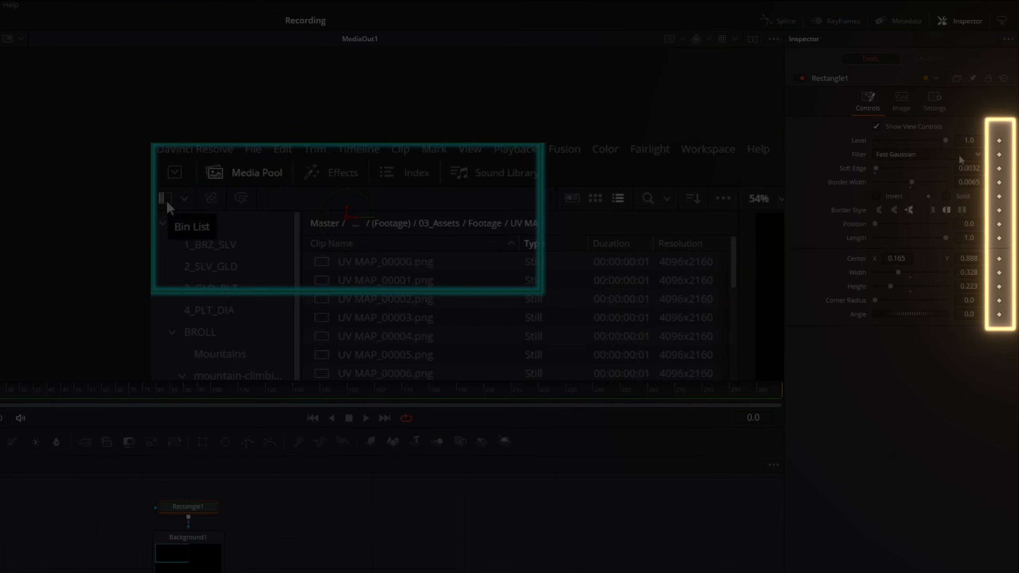
{"action": "left_click", "coordinate": [999, 238]}
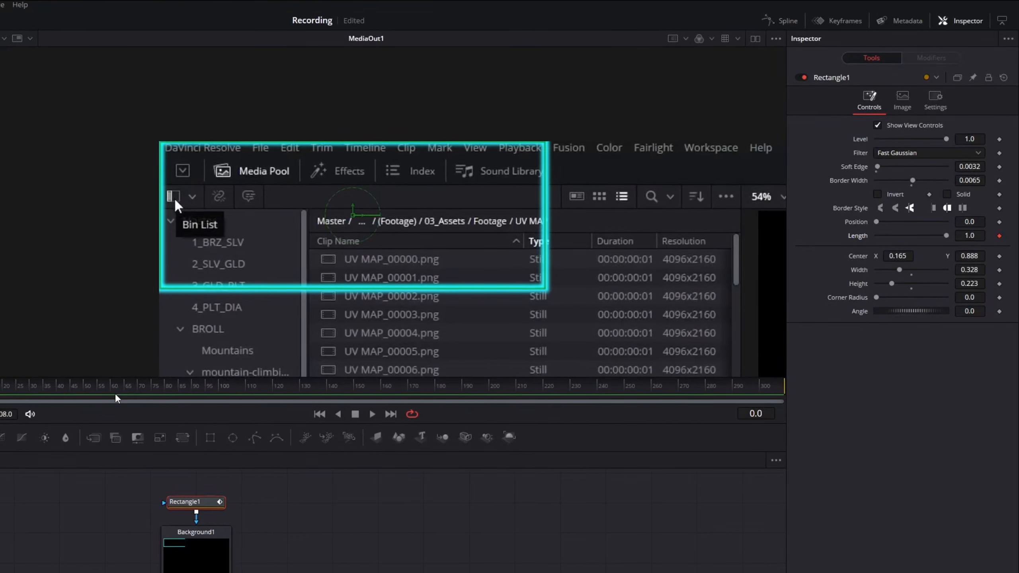
- Add a Length keyframe with the value 1.0 for Rectangle1 at frame 60
{"action": "left_click_drag", "start_coordinate": [73, 388], "coordinate": [117, 389]}
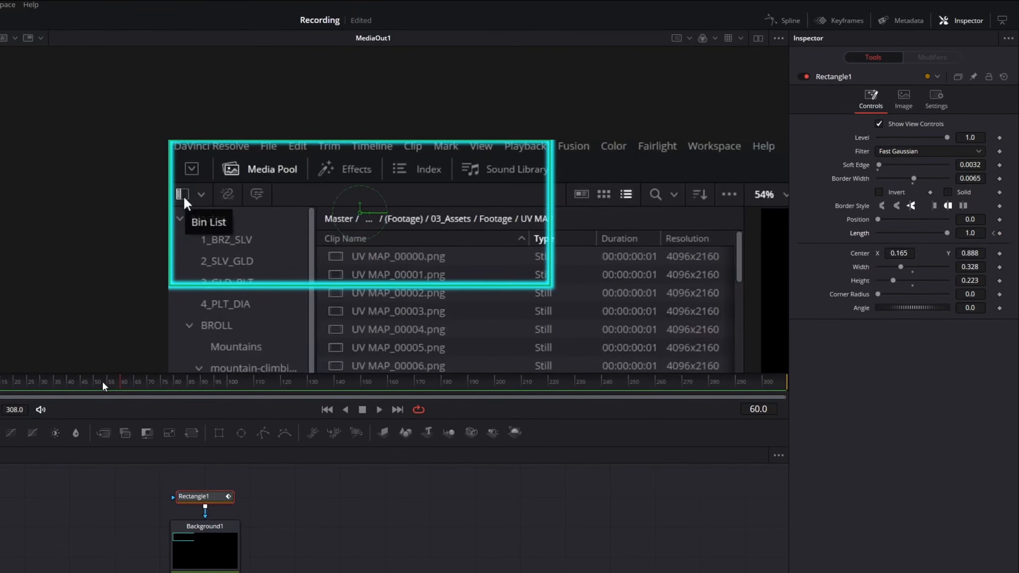
{"action": "left_click", "coordinate": [755, 413]}
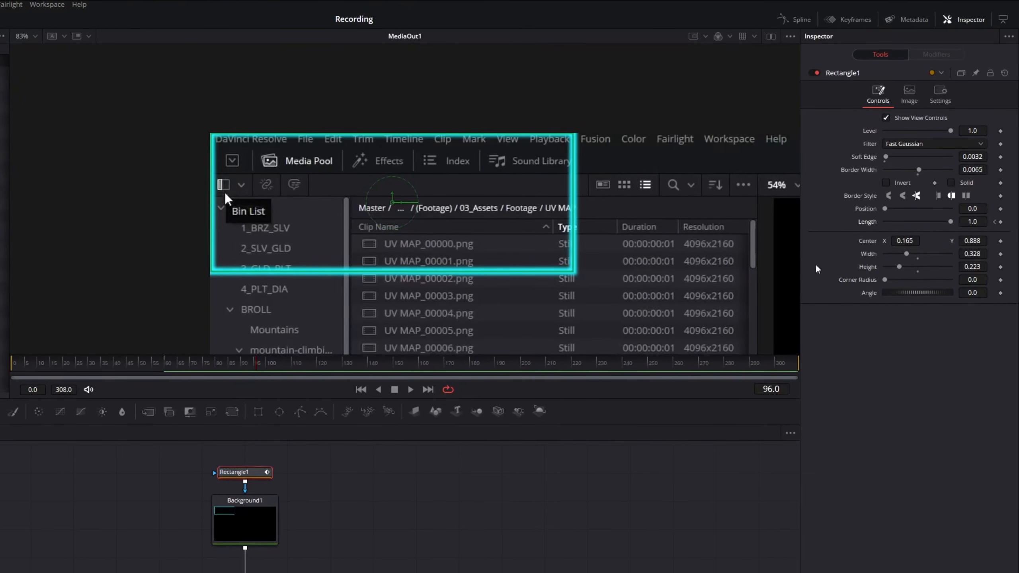
{"action": "left_click", "coordinate": [167, 363]}
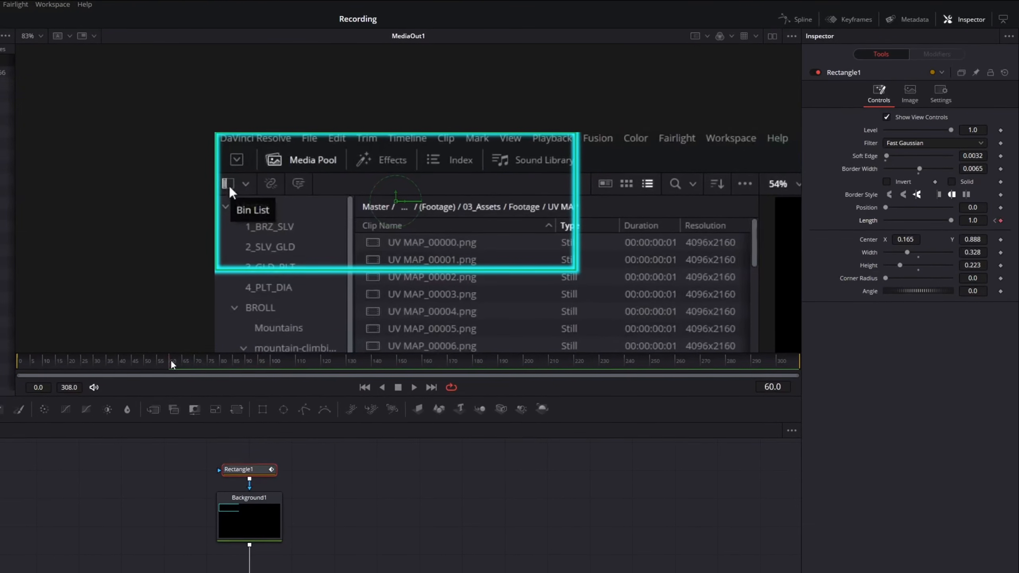
{"action": "left_click", "coordinate": [17, 366]}
{"action": "left_click_drag", "start_coordinate": [21, 363], "coordinate": [174, 364]}
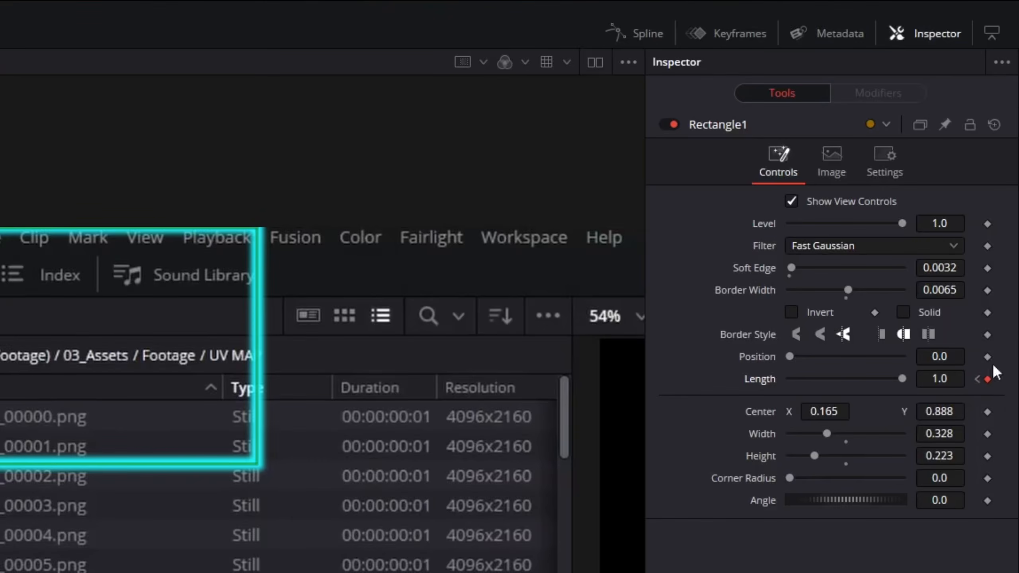
- Return to the first Length keyframe, set Length to 0.0 at frame 0, and play the outline animation
{"action": "left_click", "coordinate": [978, 379]}
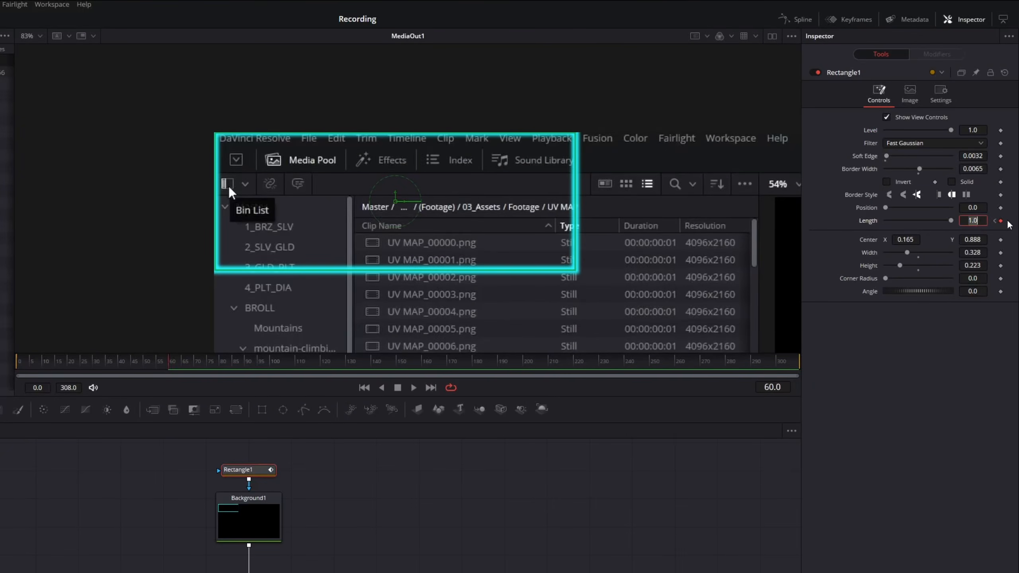
{"action": "left_click", "coordinate": [995, 222]}
{"action": "left_click", "coordinate": [1005, 221]}
{"action": "left_click", "coordinate": [1006, 221]}
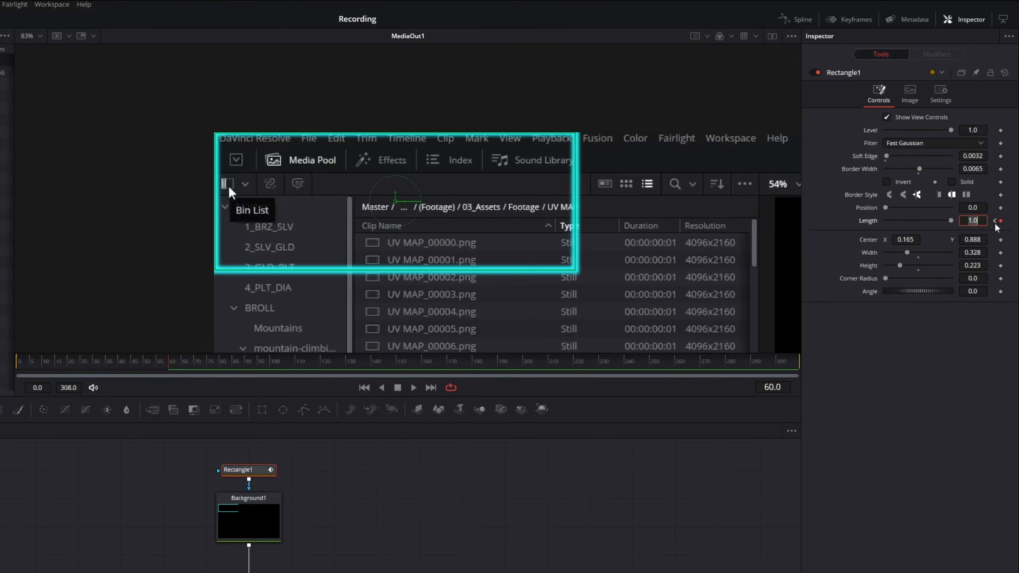
{"action": "left_click", "coordinate": [996, 221]}
{"action": "key", "text": "Return"}
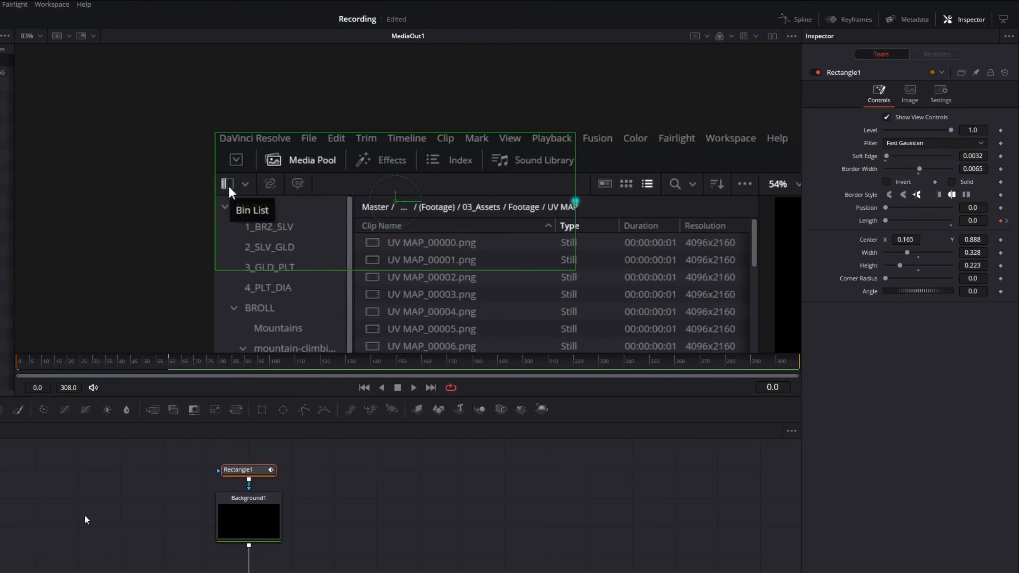
{"action": "key", "text": "space"}
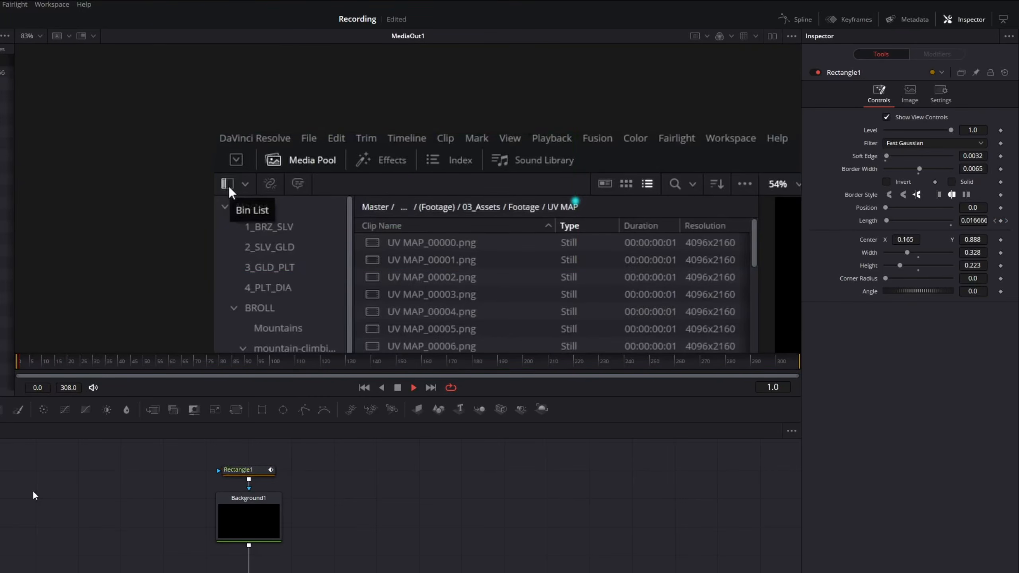
{"action": "key", "text": "space"}
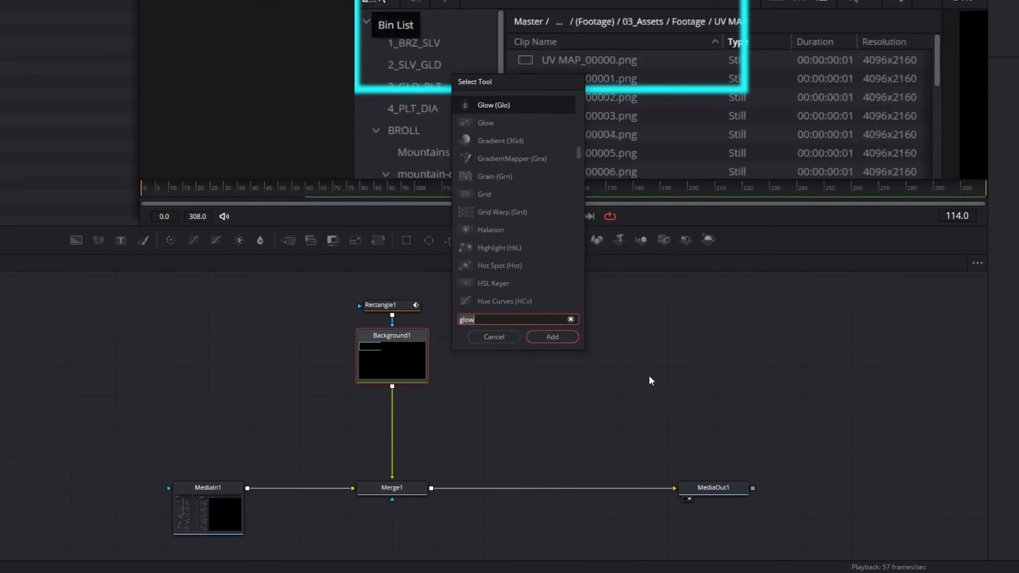
- Search the available tools for glow and insert a Soft Glow node between Background1 and Merge1
{"action": "key", "text": "BackSpace"}
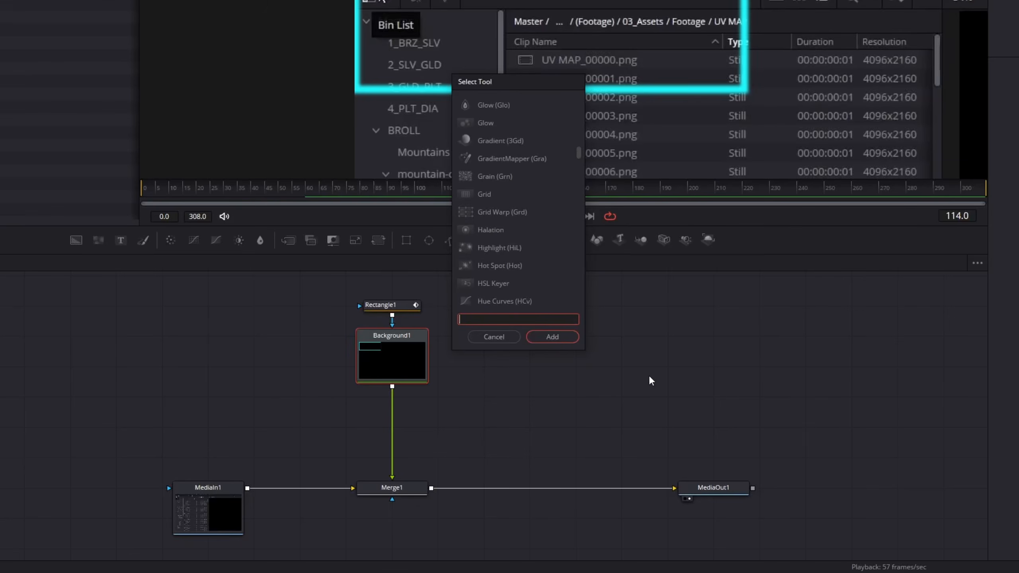
{"action": "type", "text": "glow"}
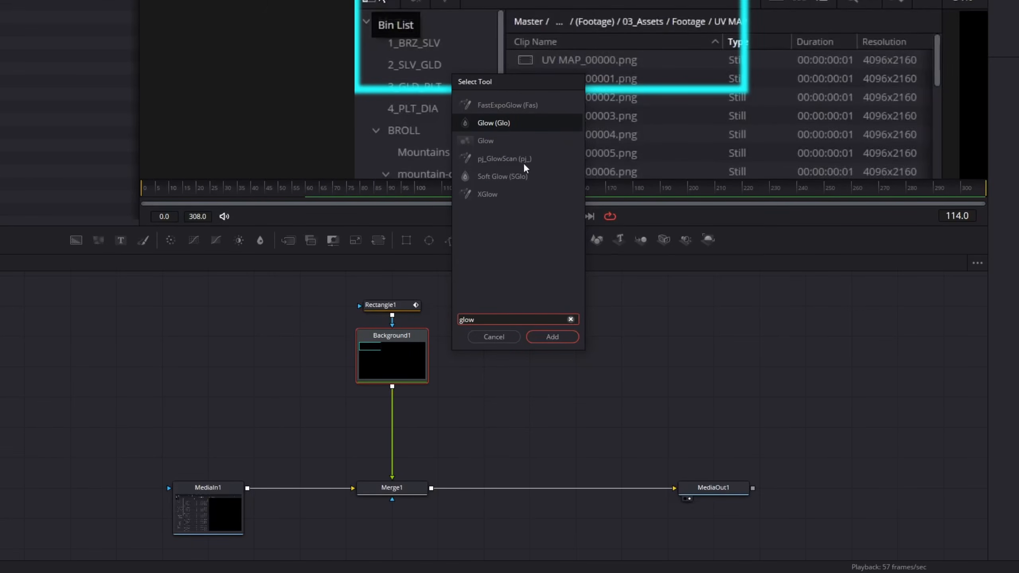
{"action": "left_click", "coordinate": [520, 174]}
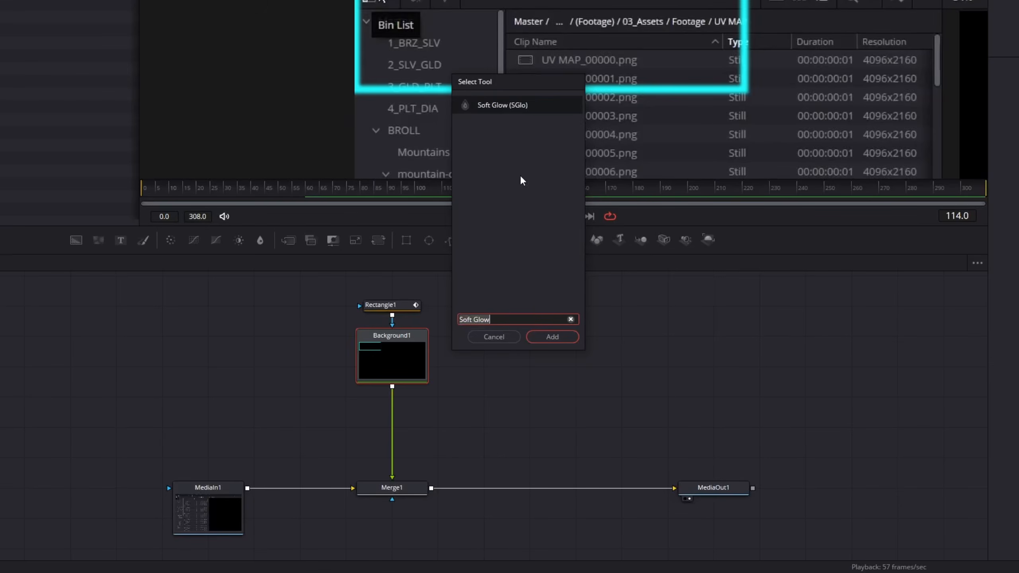
{"action": "left_click", "coordinate": [540, 342]}
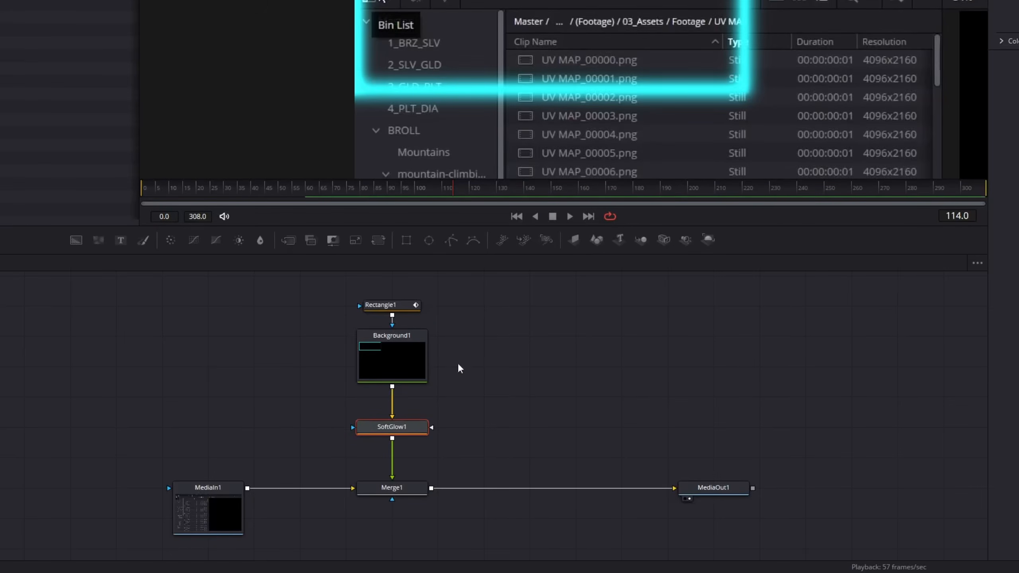
- Set SoftGlow1's Glow Size to 5.5 and its Gain to 3.11
{"action": "mouse_move", "coordinate": [412, 372]}
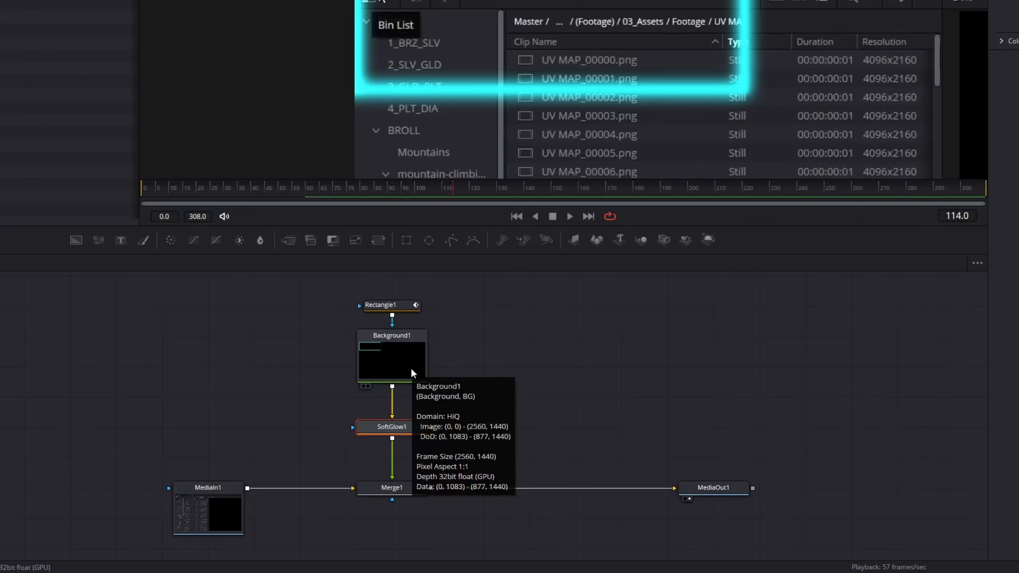
{"action": "mouse_move", "coordinate": [393, 437]}
{"action": "left_mouse_down"}
{"action": "mouse_move", "coordinate": [405, 405]}
{"action": "mouse_move", "coordinate": [445, 496]}
{"action": "mouse_move", "coordinate": [397, 442]}
{"action": "left_mouse_up"}
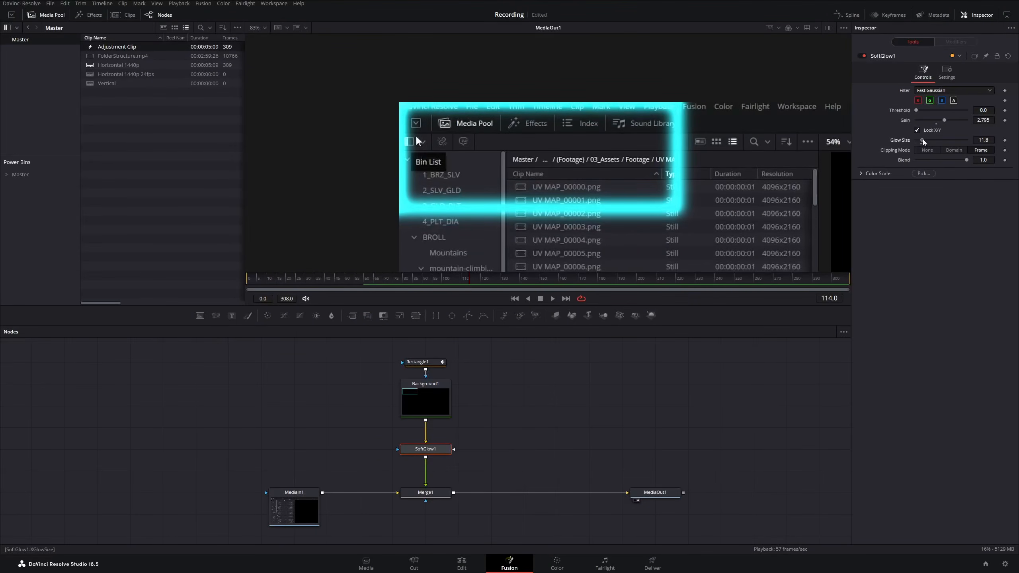
{"action": "left_click_drag", "start_coordinate": [924, 140], "coordinate": [921, 140]}
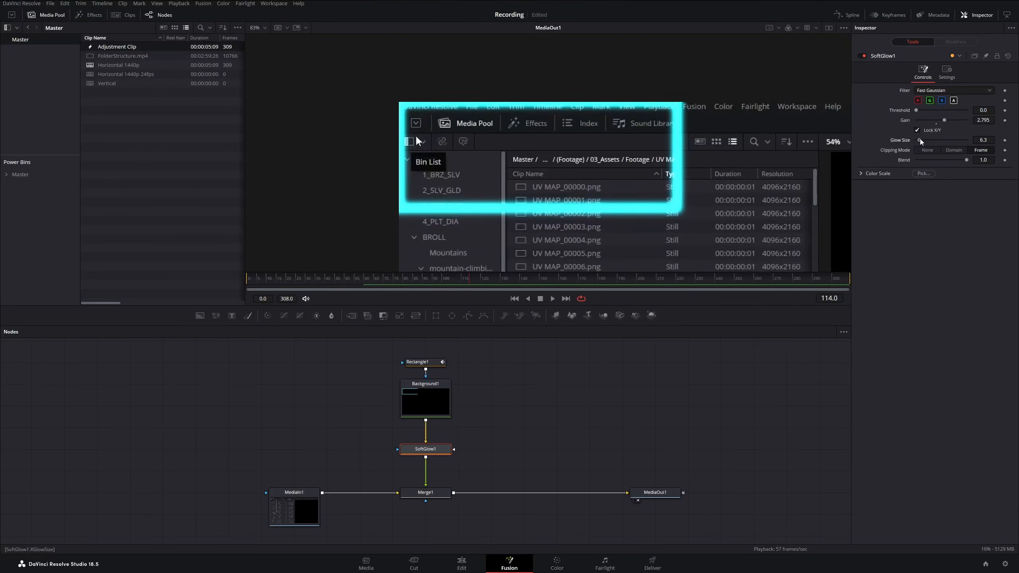
{"action": "left_click", "coordinate": [943, 120]}
{"action": "left_click_drag", "start_coordinate": [944, 120], "coordinate": [948, 120]}
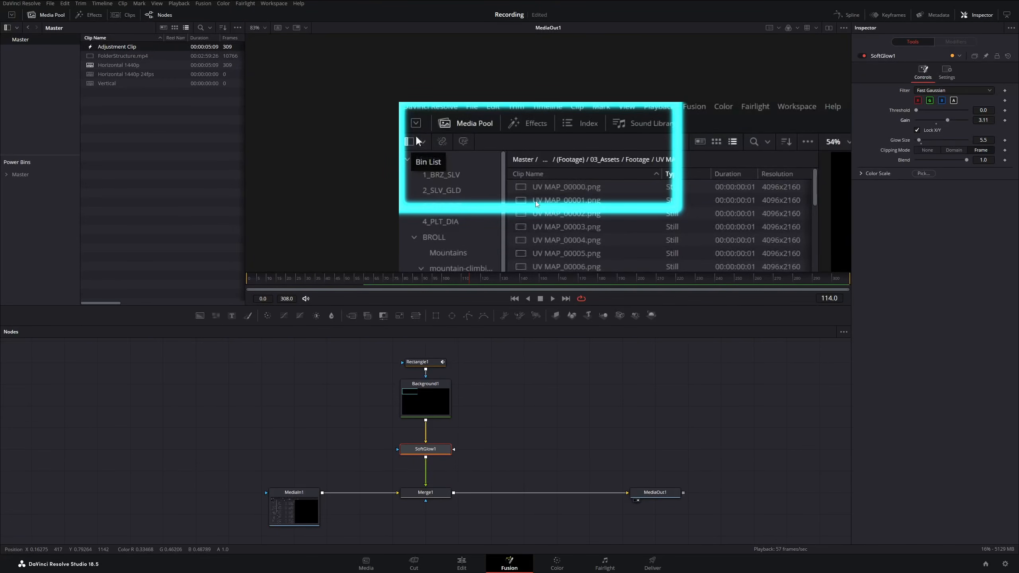
{"action": "left_click", "coordinate": [499, 384]}
{"action": "key", "text": "shift+space"}
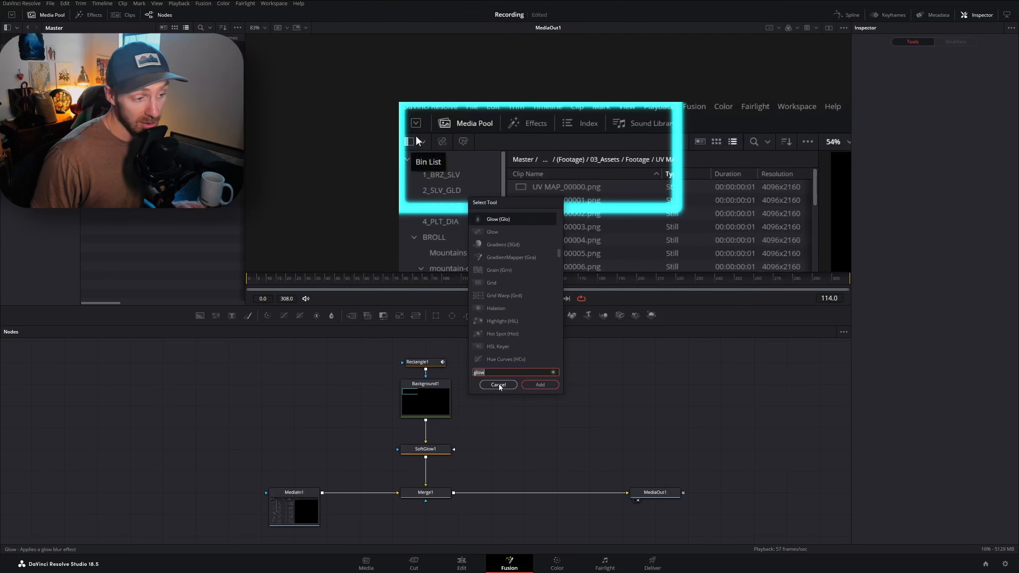
{"action": "scroll", "coordinate": [512, 283], "scroll_direction": "up", "scroll_amount": 5}
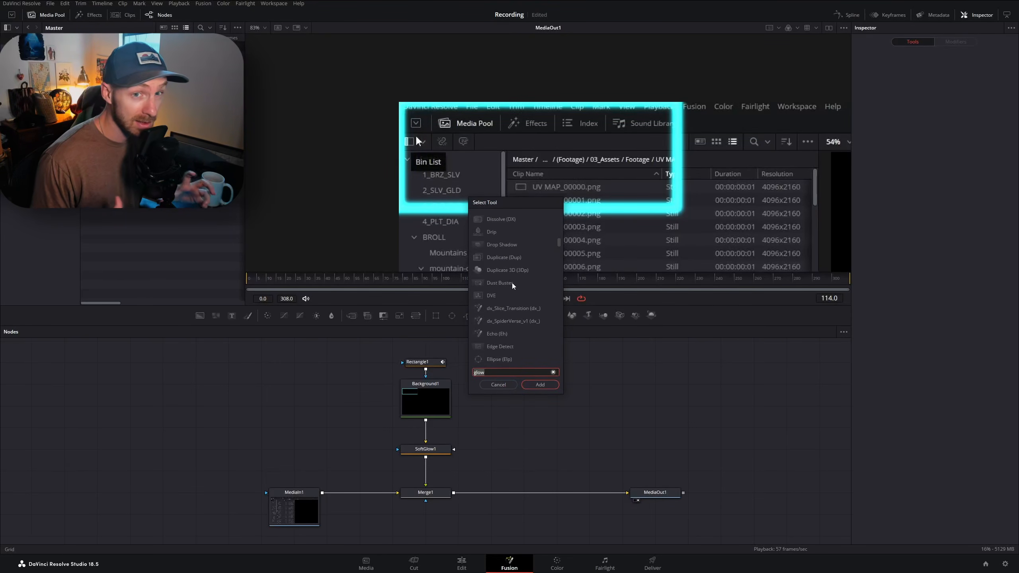
{"action": "left_click", "coordinate": [499, 385]}
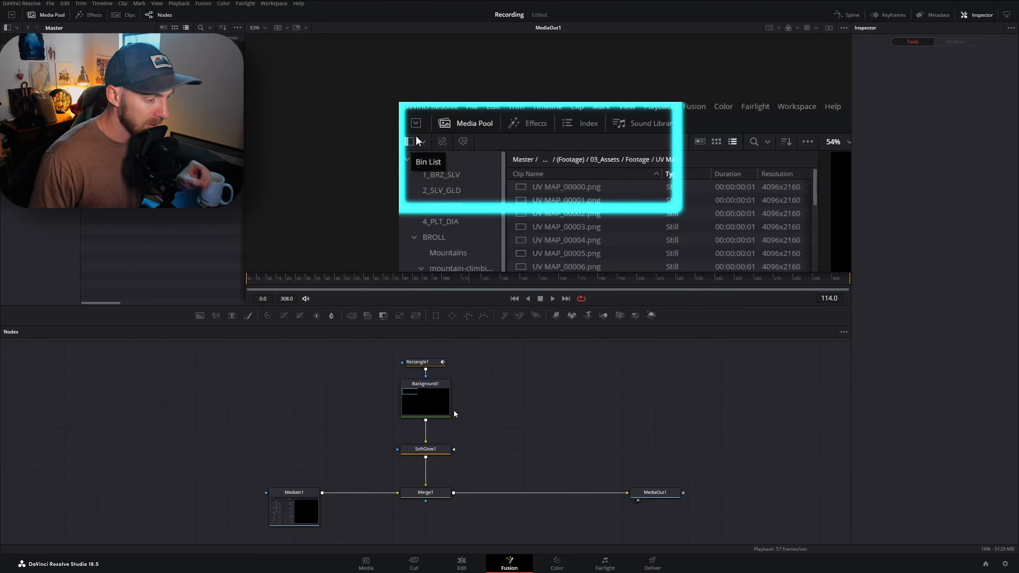
- Select the Rectangle1, Background1, SoftGlow1 and Merge1 nodes, and open an enlarged Spline editor beside the node graph
{"action": "left_click_drag", "start_coordinate": [387, 352], "coordinate": [453, 510]}
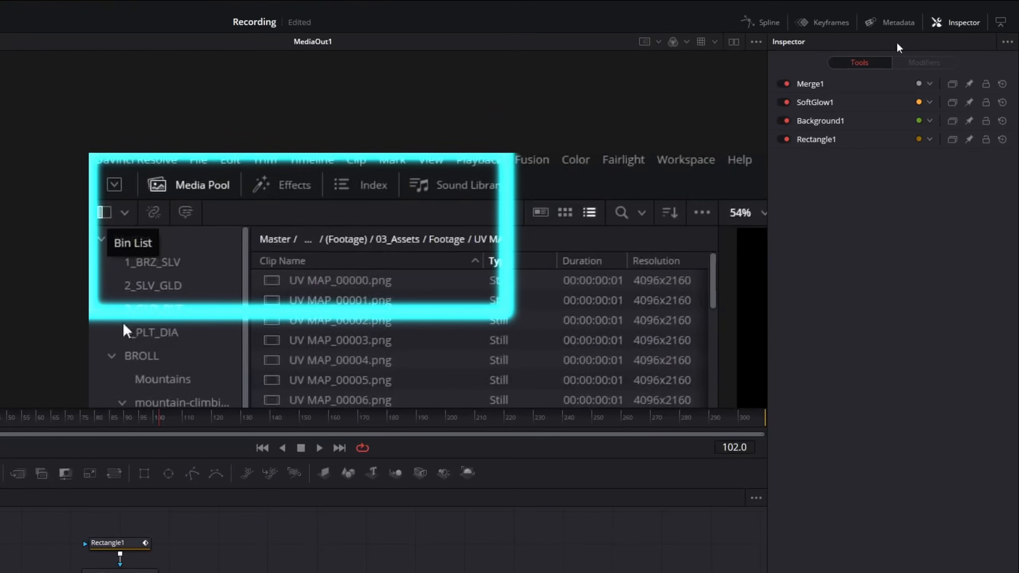
{"action": "left_click", "coordinate": [754, 21]}
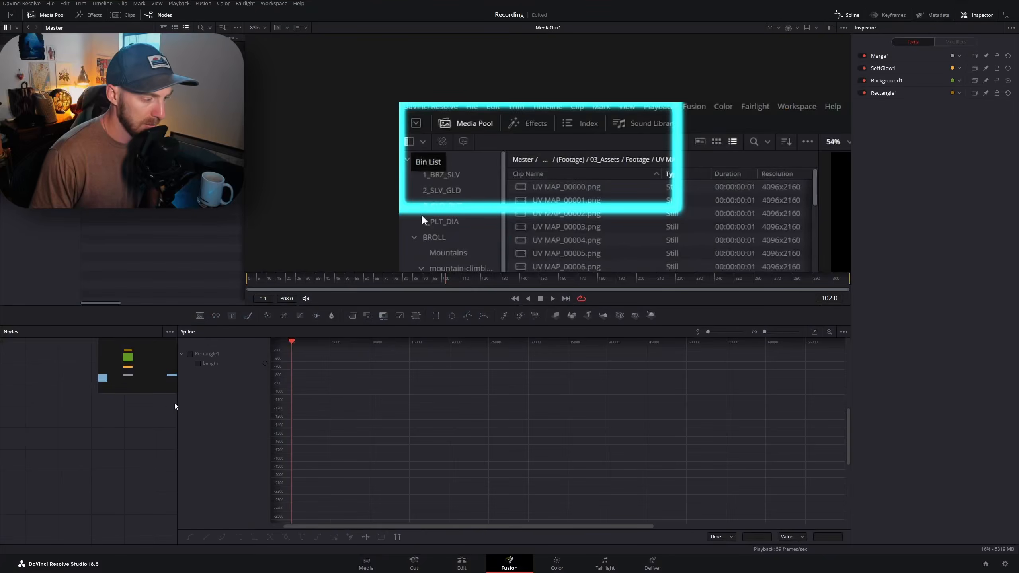
{"action": "left_click_drag", "start_coordinate": [175, 407], "coordinate": [608, 390]}
{"action": "scroll", "coordinate": [538, 417], "scroll_direction": "right", "scroll_amount": 5}
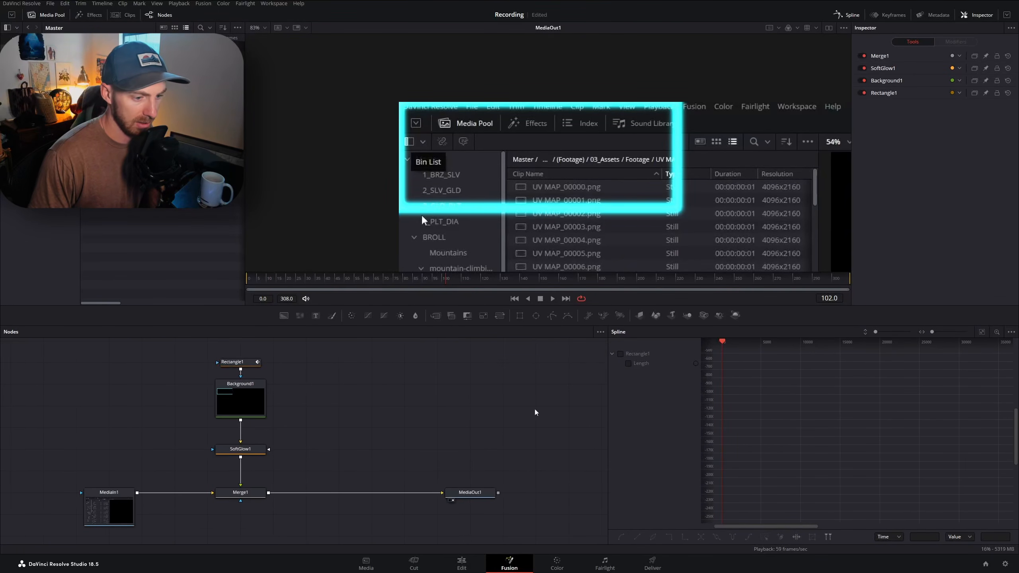
{"action": "left_click_drag", "start_coordinate": [669, 304], "coordinate": [669, 228]}
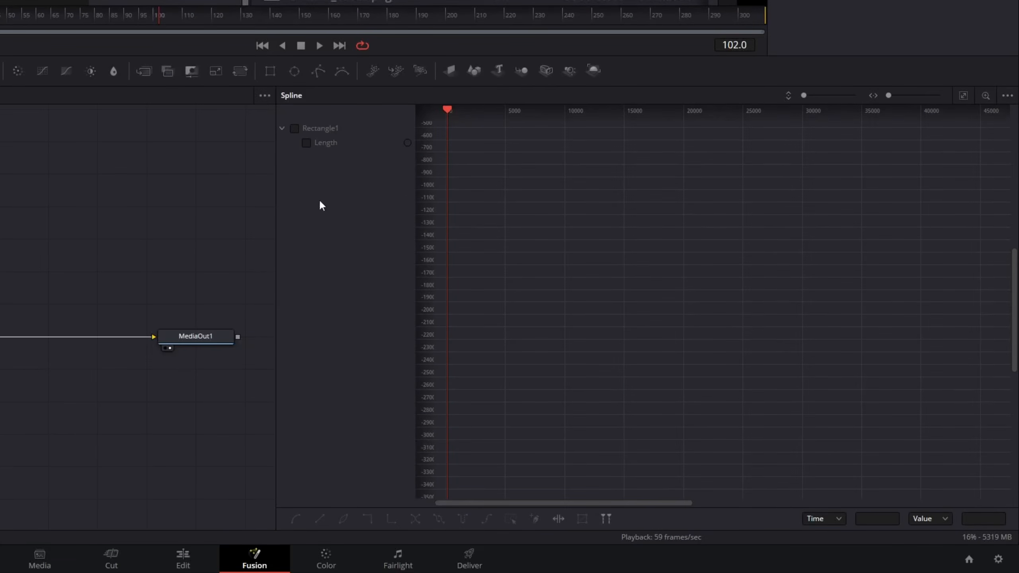
- Display Rectangle1's Length curve fitted to the Spline editor and smooth all of its keyframes
{"action": "left_click", "coordinate": [308, 147]}
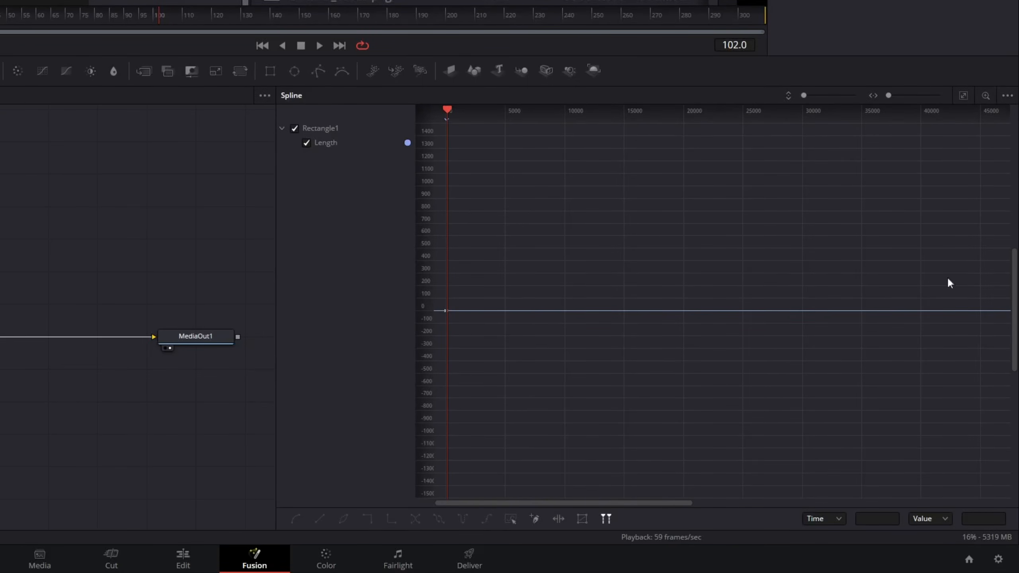
{"action": "left_click", "coordinate": [965, 97]}
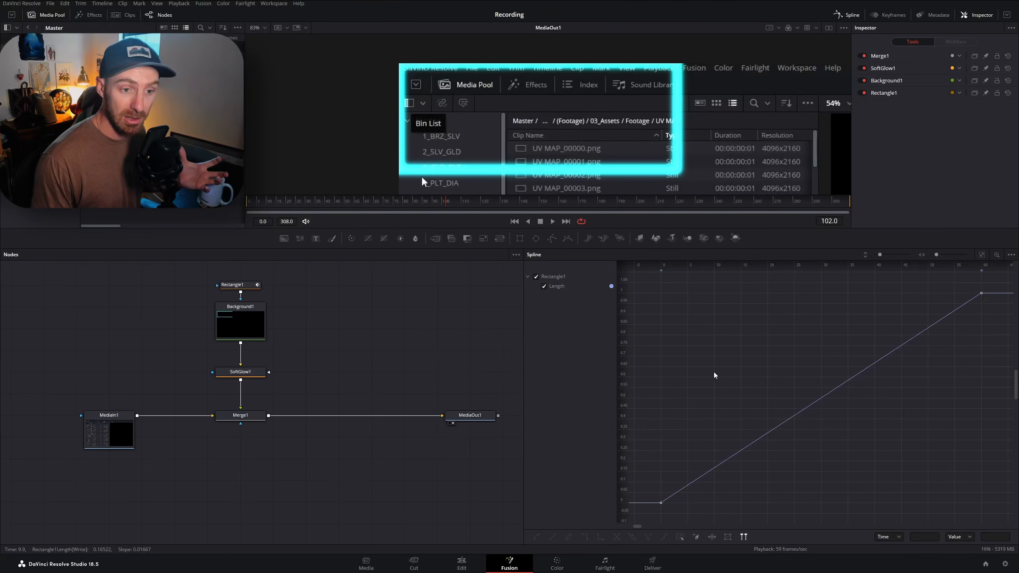
{"action": "key", "text": "ctrl+a"}
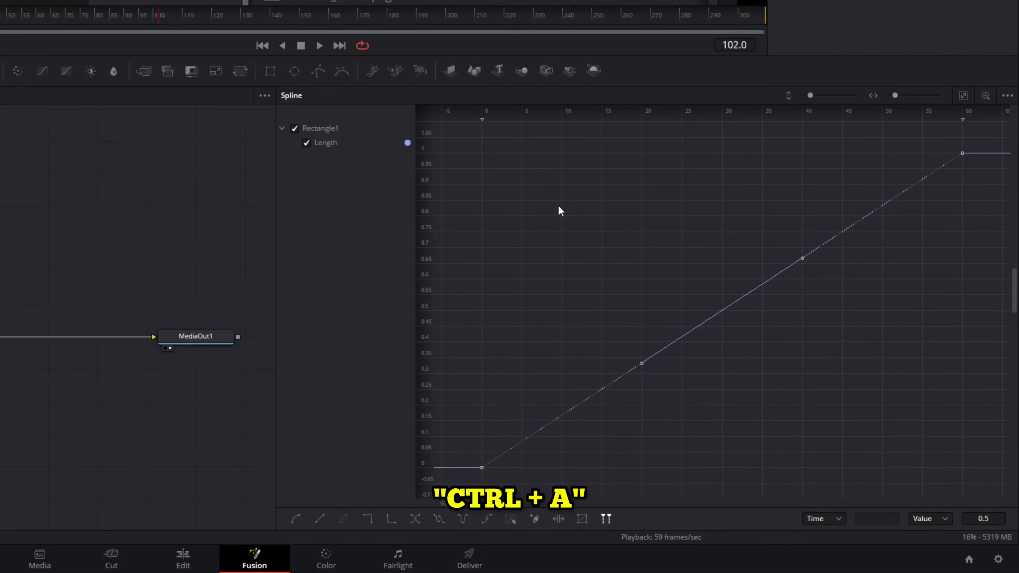
{"action": "key", "text": "s"}
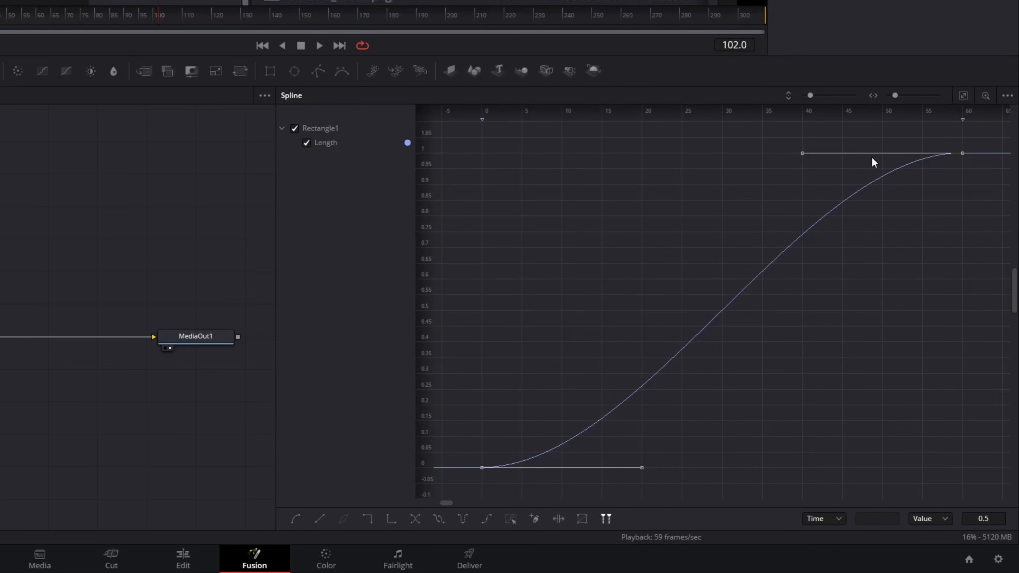
- Try bending the Length curve with the frame 60 keyframe's handle and undo the change
{"action": "left_click_drag", "start_coordinate": [803, 153], "coordinate": [704, 295]}
{"action": "key", "text": "ctrl+z"}
- Play the smoothed outline animation from frame 0
{"action": "left_click_drag", "start_coordinate": [215, 17], "coordinate": [0, 17]}
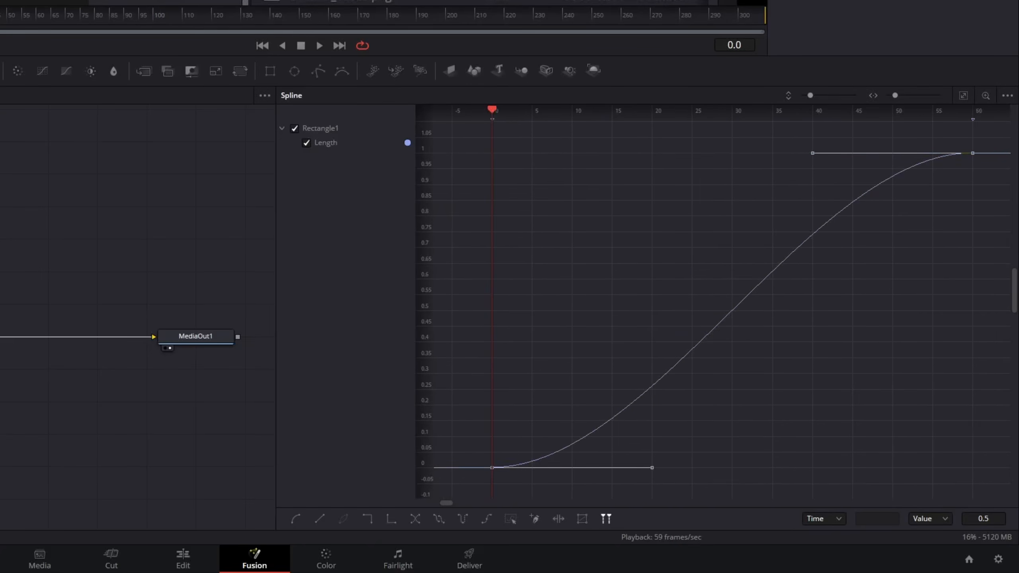
{"action": "key", "text": "space"}
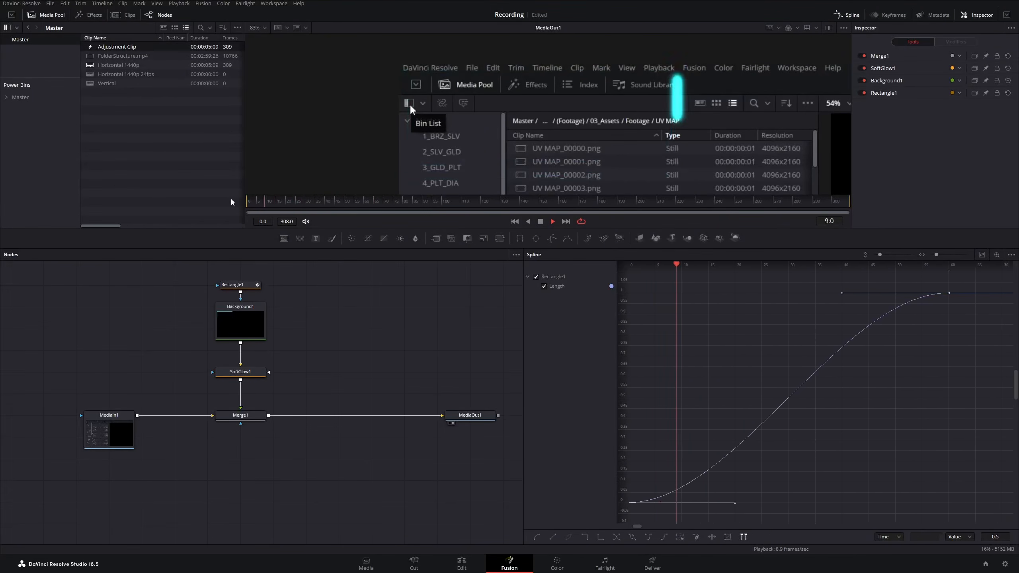
{"action": "key", "text": "space"}
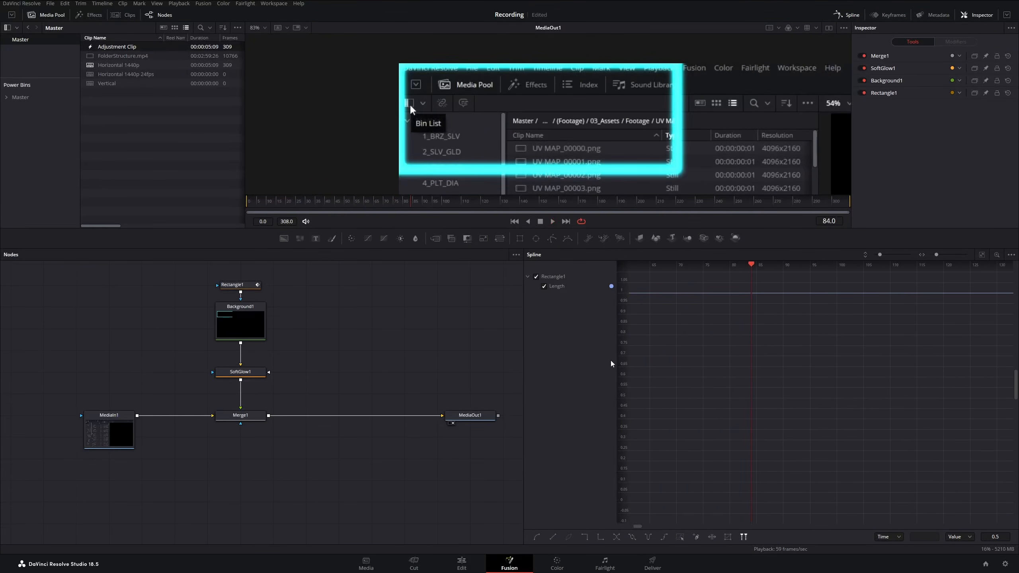
- Pull the frame 0 keyframe's handle vertically up to about 1 on the Length curve and replay the animation from frame 0
{"action": "left_click", "coordinate": [982, 255]}
{"action": "left_click_drag", "start_coordinate": [768, 504], "coordinate": [658, 296]}
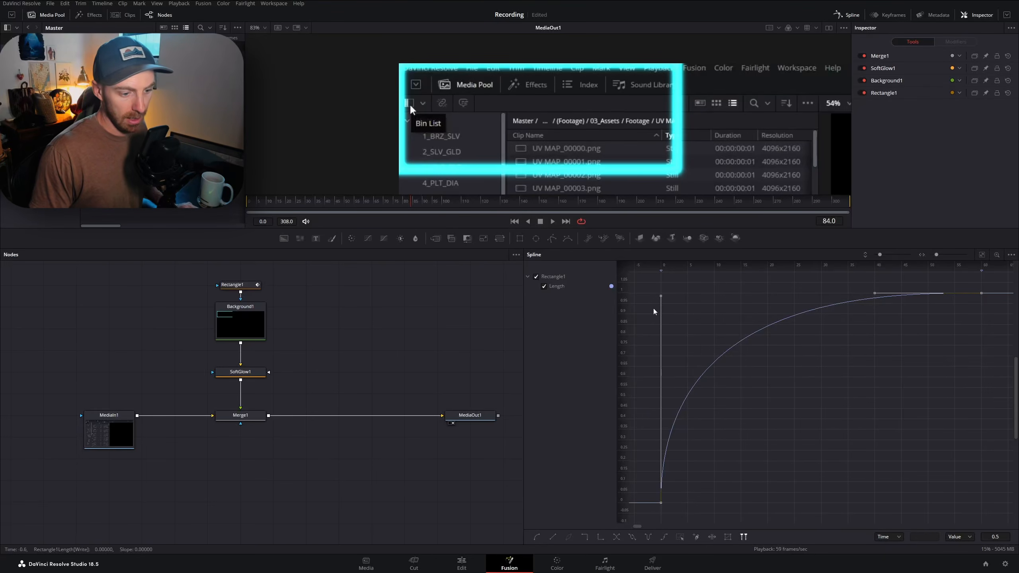
{"action": "left_click_drag", "start_coordinate": [331, 201], "coordinate": [246, 202]}
{"action": "key", "text": "space"}
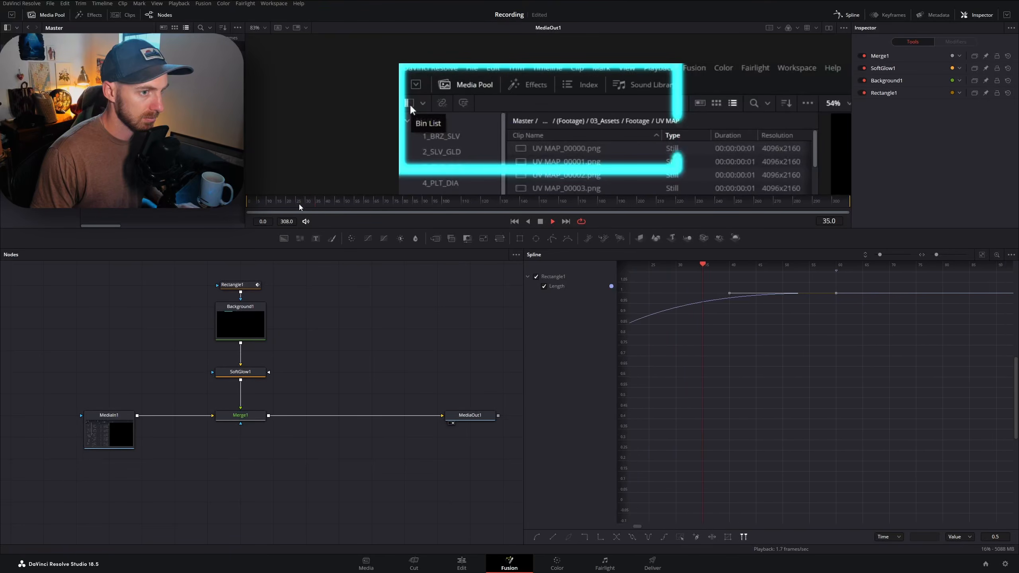
{"action": "key", "text": "space"}
{"action": "left_click_drag", "start_coordinate": [365, 204], "coordinate": [215, 204]}
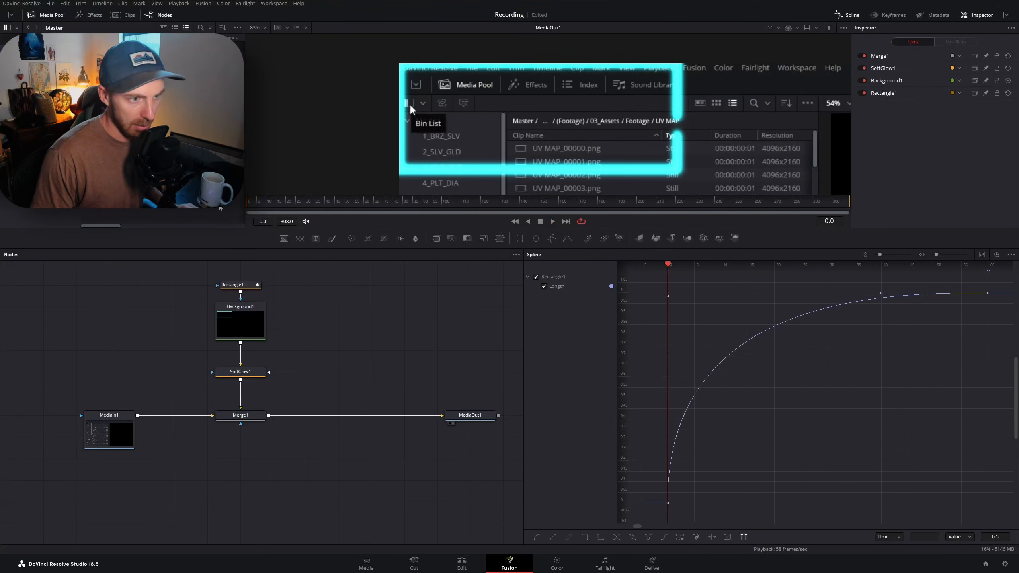
{"action": "key", "text": "space"}
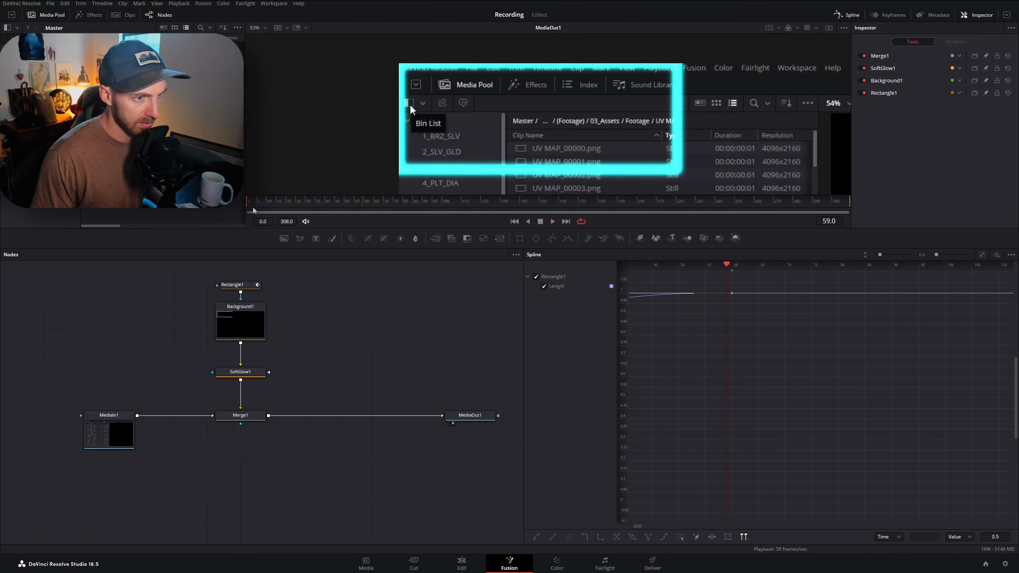
- Stop playback and reset both Length keyframes to a smooth ease on Rectangle1's curve
{"action": "key", "text": "space"}
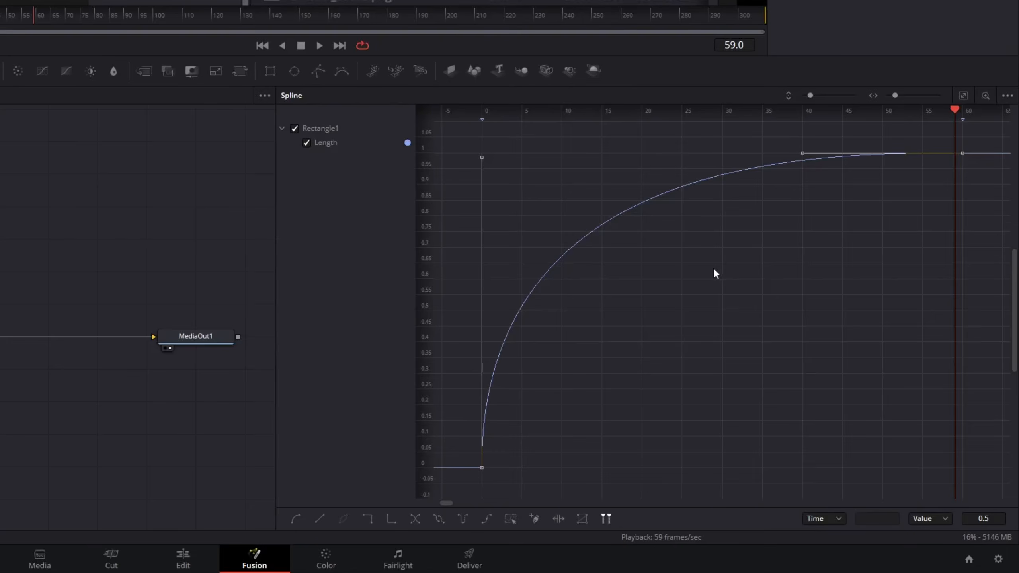
{"action": "scroll", "coordinate": [715, 270], "scroll_direction": "down", "scroll_amount": 5}
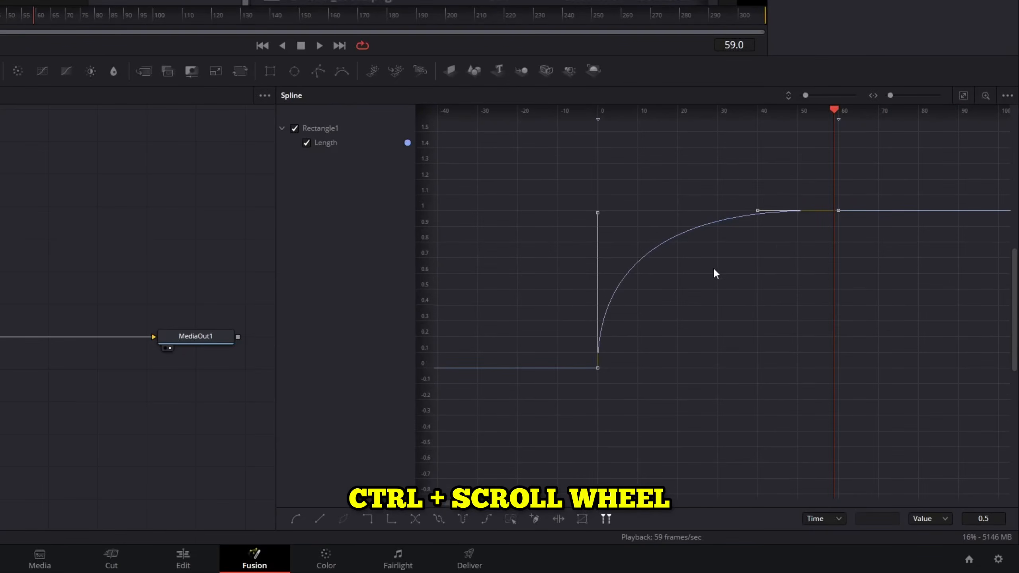
{"action": "left_click_drag", "start_coordinate": [718, 112], "coordinate": [598, 116]}
{"action": "mouse_move", "coordinate": [721, 102]}
{"action": "left_mouse_down"}
{"action": "mouse_move", "coordinate": [658, 107]}
{"action": "mouse_move", "coordinate": [742, 105]}
{"action": "mouse_move", "coordinate": [683, 109]}
{"action": "mouse_move", "coordinate": [721, 108]}
{"action": "left_mouse_up"}
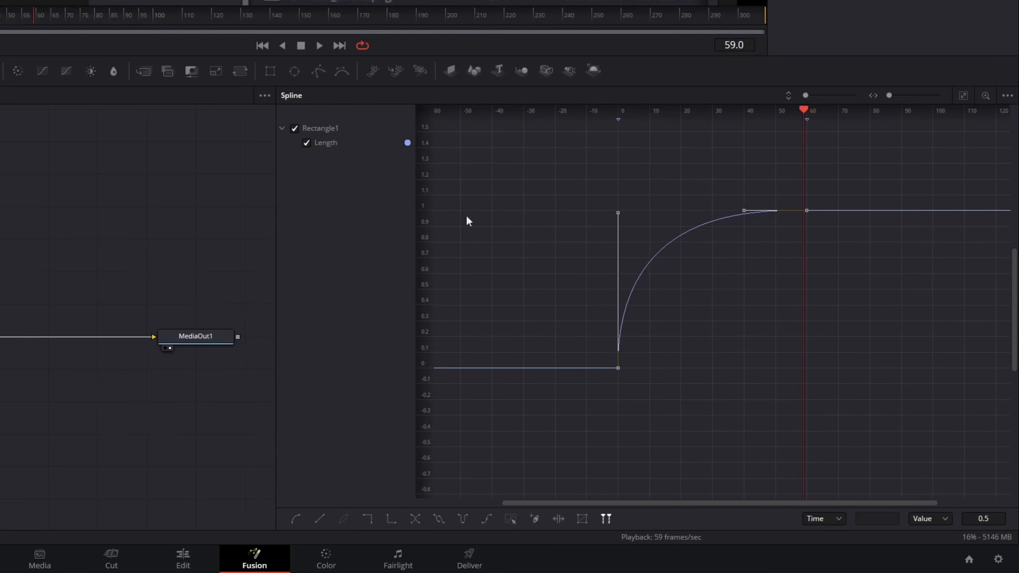
{"action": "mouse_move", "coordinate": [423, 204]}
{"action": "left_mouse_down"}
{"action": "mouse_move", "coordinate": [436, 278]}
{"action": "mouse_move", "coordinate": [438, 202]}
{"action": "left_mouse_up"}
{"action": "left_click", "coordinate": [963, 95]}
{"action": "key", "text": "ctrl+a"}
{"action": "key", "text": "s"}
{"action": "left_click", "coordinate": [866, 201]}
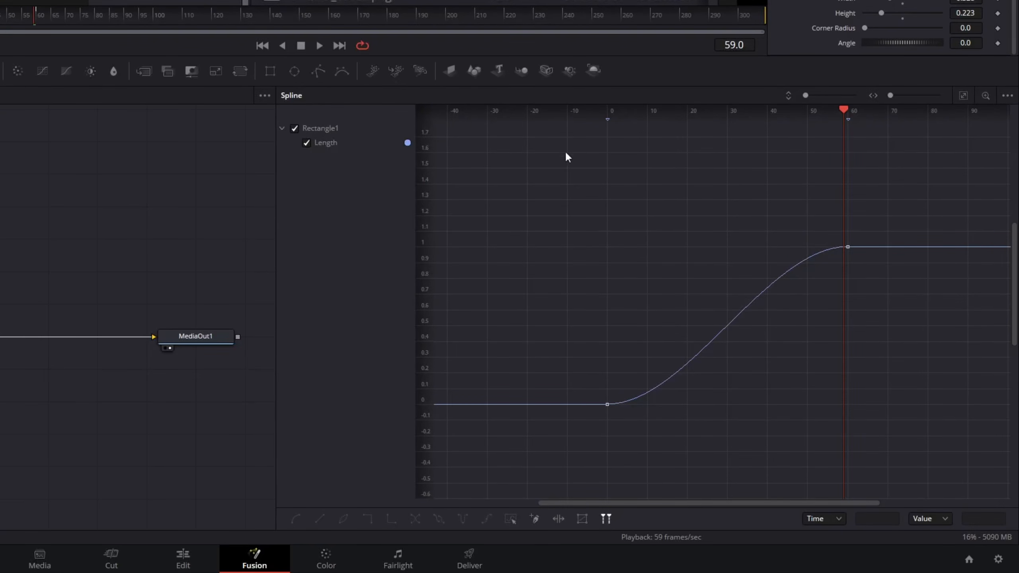
- Try moving the end Length keyframe to frame 120 by its time value and by hand along one axis, undoing the changes
{"action": "left_click_drag", "start_coordinate": [906, 212], "coordinate": [847, 259]}
{"action": "left_click", "coordinate": [876, 520]}
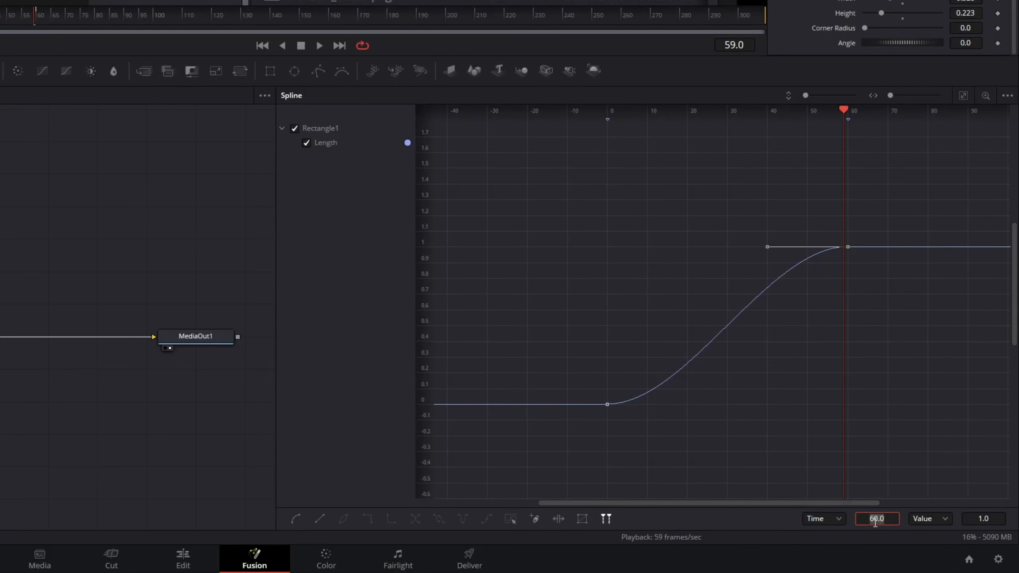
{"action": "type", "text": "120"}
{"action": "key", "text": "Return"}
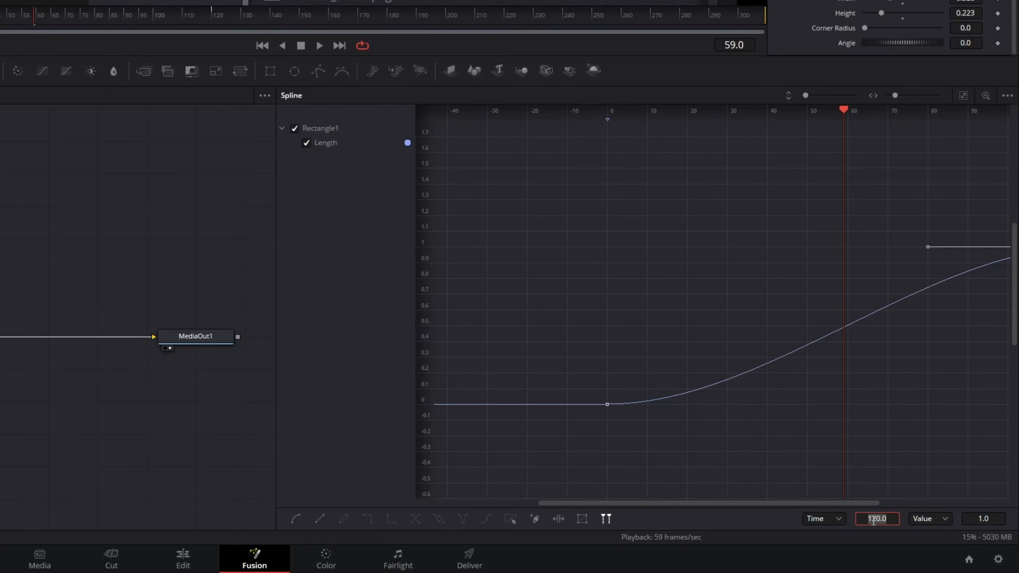
{"action": "key", "text": "ctrl+z"}
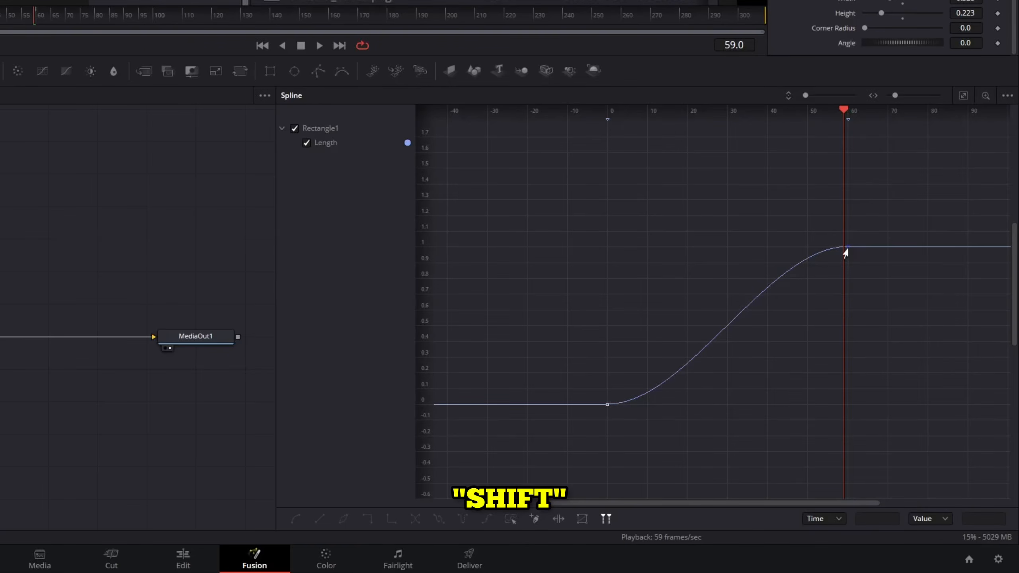
{"action": "mouse_move", "coordinate": [846, 253]}
{"action": "left_mouse_down"}
{"action": "mouse_move", "coordinate": [980, 252]}
{"action": "mouse_move", "coordinate": [743, 252]}
{"action": "mouse_move", "coordinate": [978, 251]}
{"action": "mouse_move", "coordinate": [796, 250]}
{"action": "mouse_move", "coordinate": [836, 237]}
{"action": "left_mouse_up"}
{"action": "left_click", "coordinate": [809, 214]}
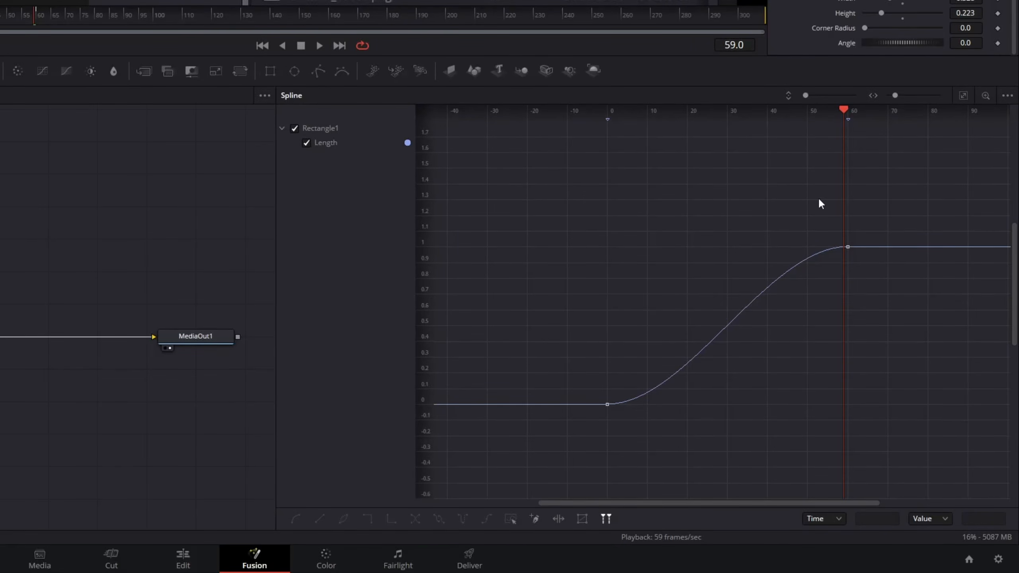
- Select both Length keyframes and time-stretch them so the animation ends at about frame 120
{"action": "key", "text": "ctrl+a"}
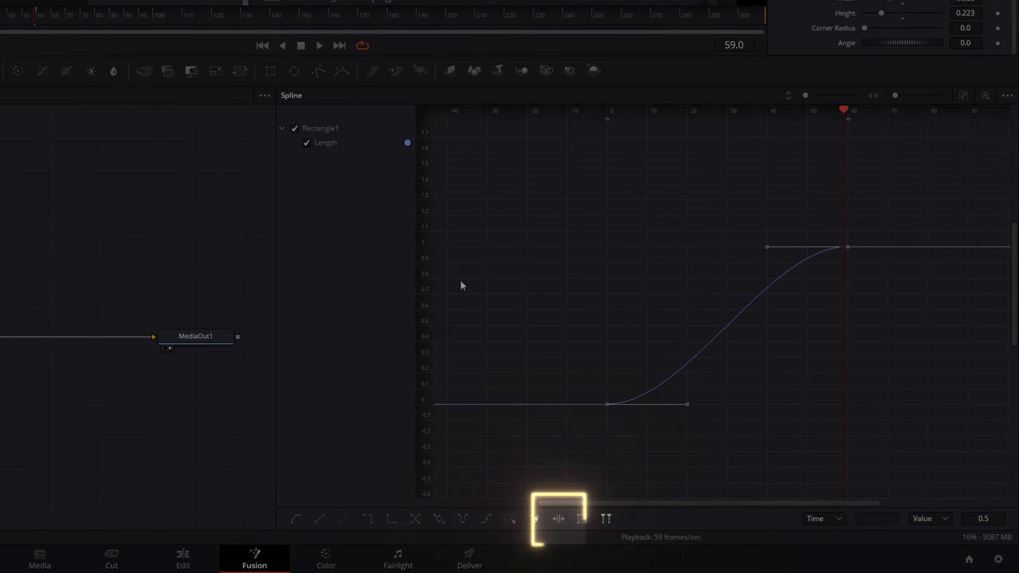
{"action": "left_click", "coordinate": [559, 519]}
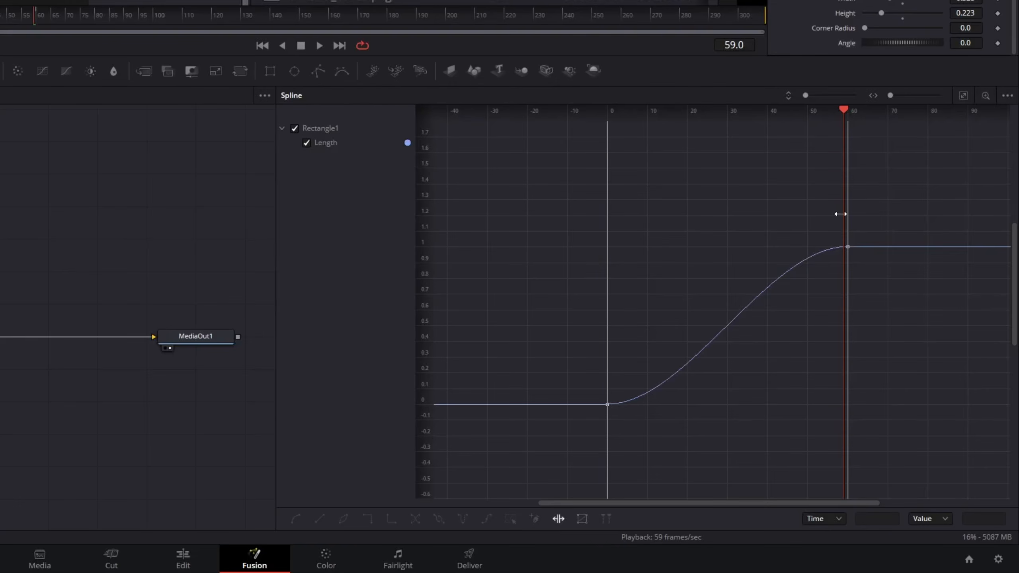
{"action": "scroll", "coordinate": [717, 221], "scroll_direction": "down", "scroll_amount": 3}
{"action": "left_click", "coordinate": [782, 194]}
{"action": "left_click_drag", "start_coordinate": [781, 194], "coordinate": [917, 188]}
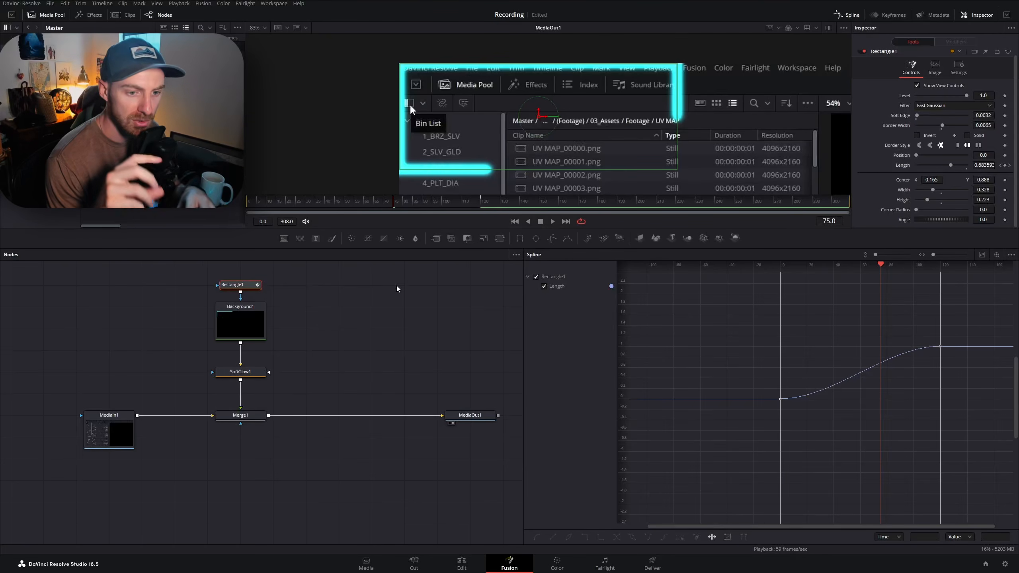
- Hide the Spline editor so the node graph uses the full width
{"action": "left_click", "coordinate": [396, 286]}
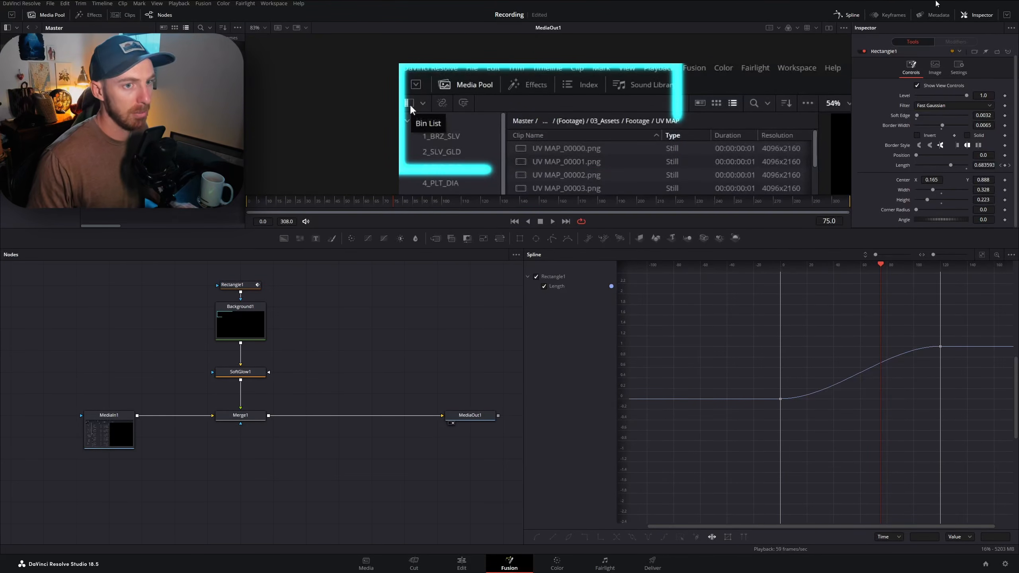
{"action": "left_click", "coordinate": [847, 15]}
{"action": "scroll", "coordinate": [459, 390], "scroll_direction": "up", "scroll_amount": 3}
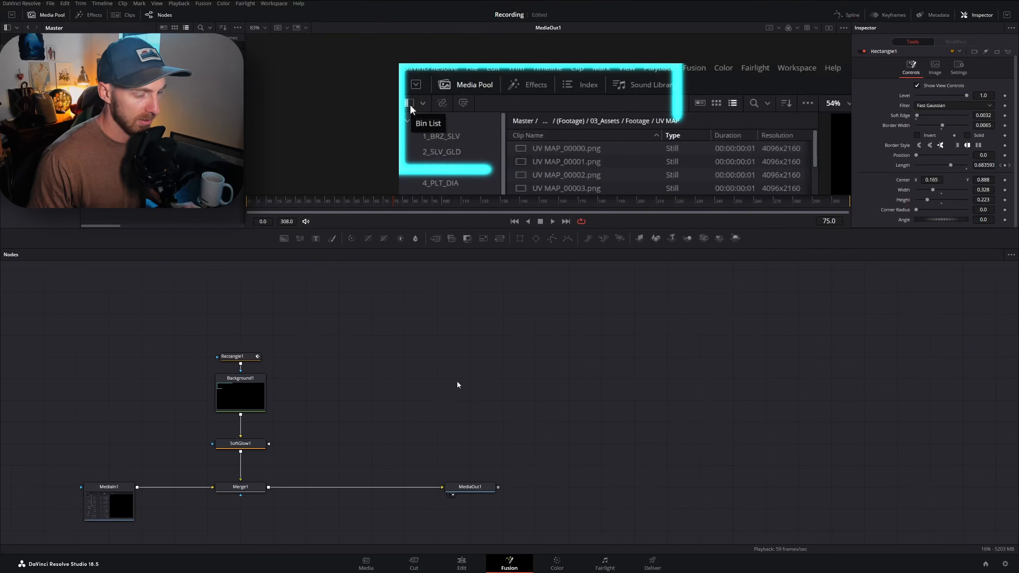
{"action": "scroll", "coordinate": [459, 378], "scroll_direction": "left", "scroll_amount": 6}
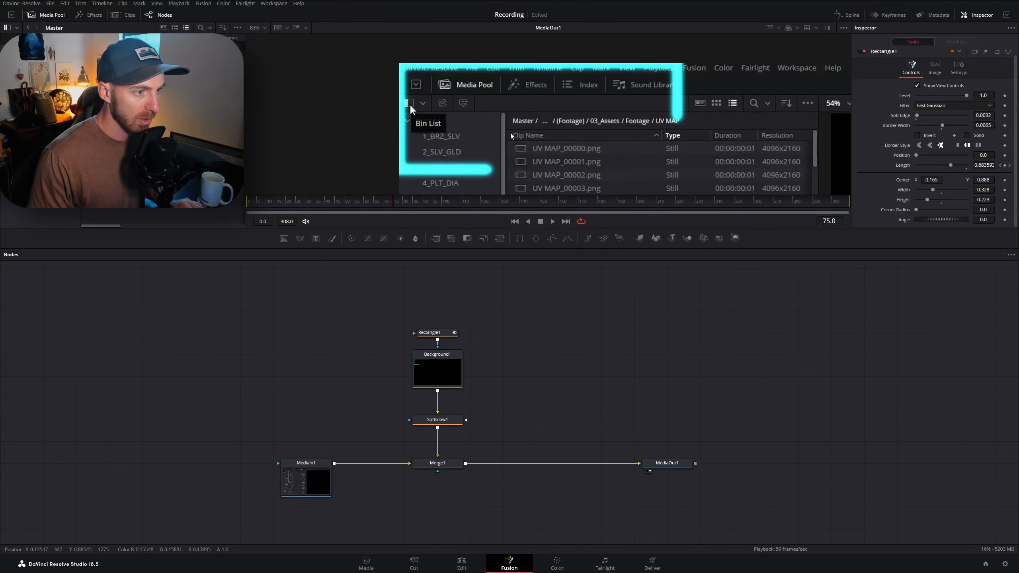
{"action": "scroll", "coordinate": [486, 136], "scroll_direction": "down", "scroll_amount": 3}
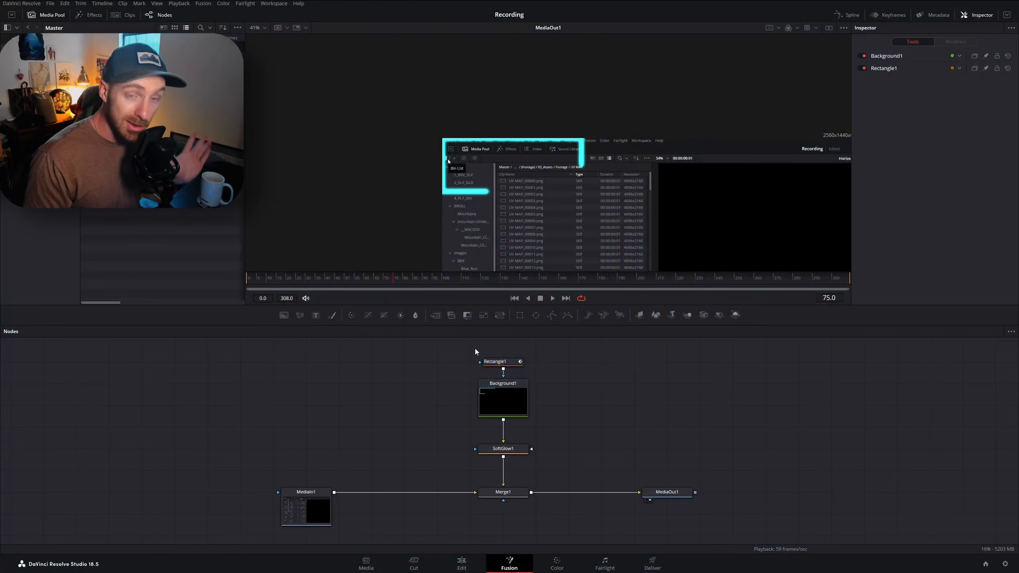
- Add a second Background node to the composition and place it beside Background1, between MediaIn1 and the outline branch
{"action": "left_click_drag", "start_coordinate": [464, 349], "coordinate": [570, 417]}
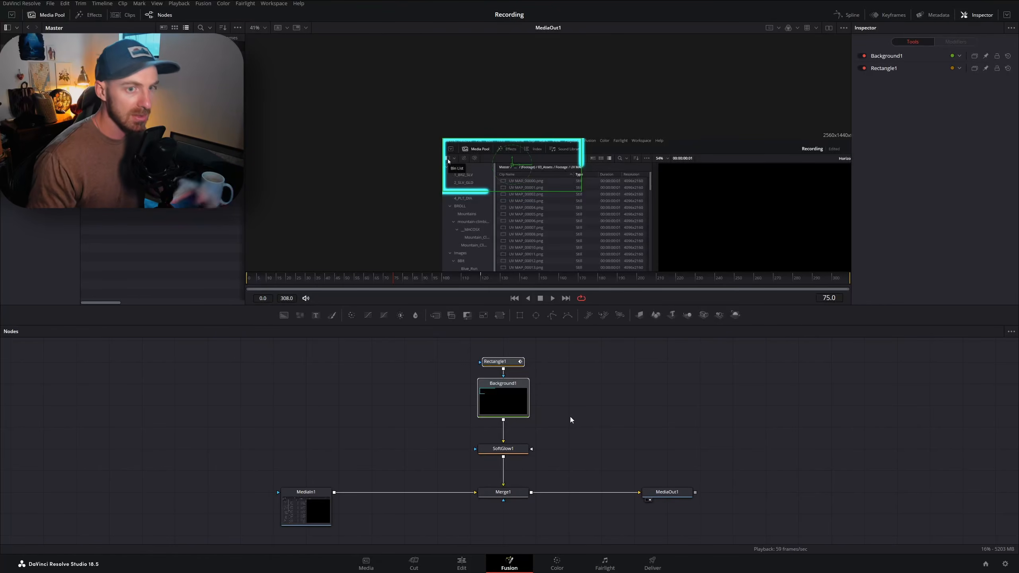
{"action": "left_click", "coordinate": [571, 417]}
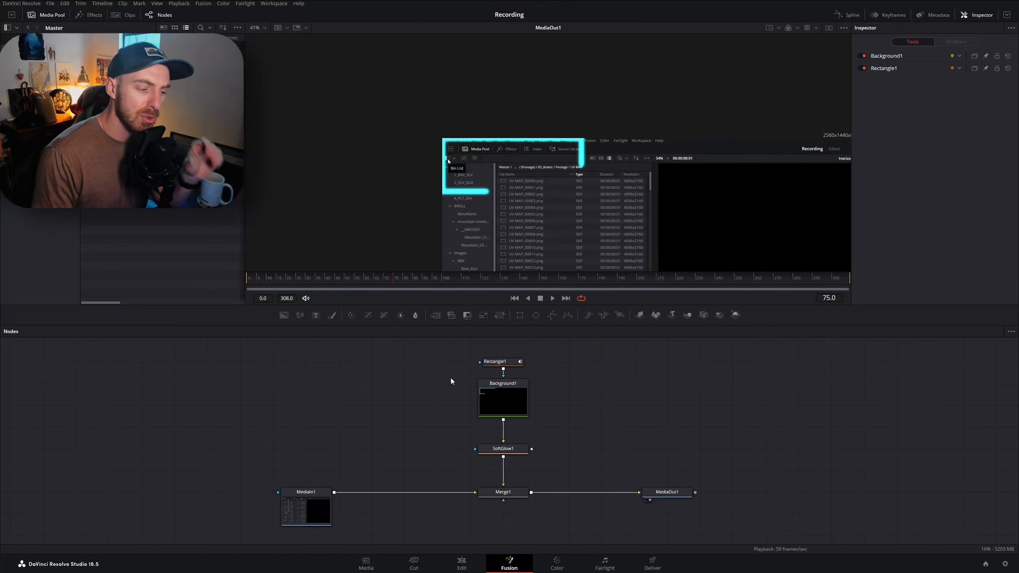
{"action": "left_click", "coordinate": [493, 363]}
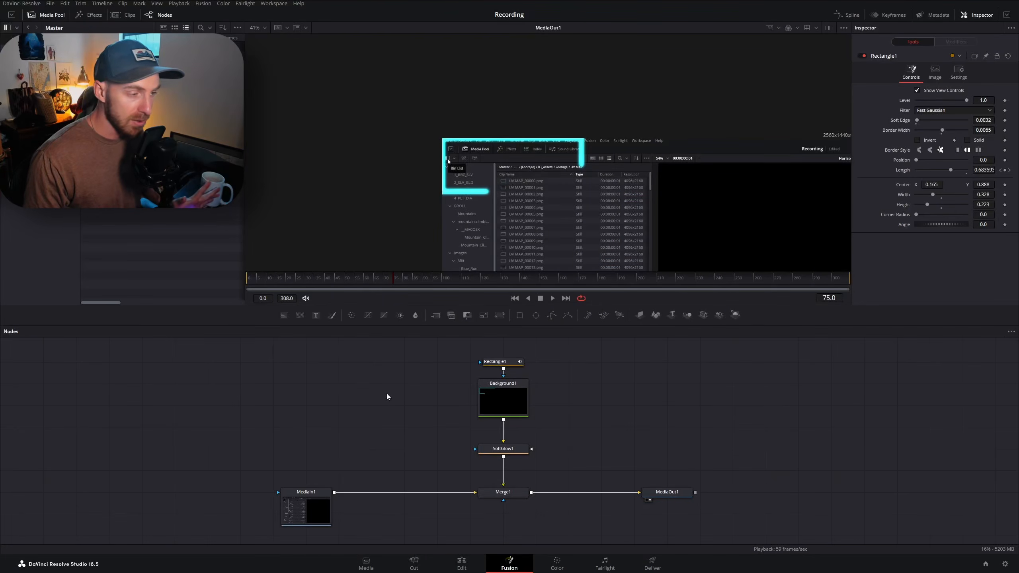
{"action": "key", "text": "shift+space"}
{"action": "type", "text": "bac"}
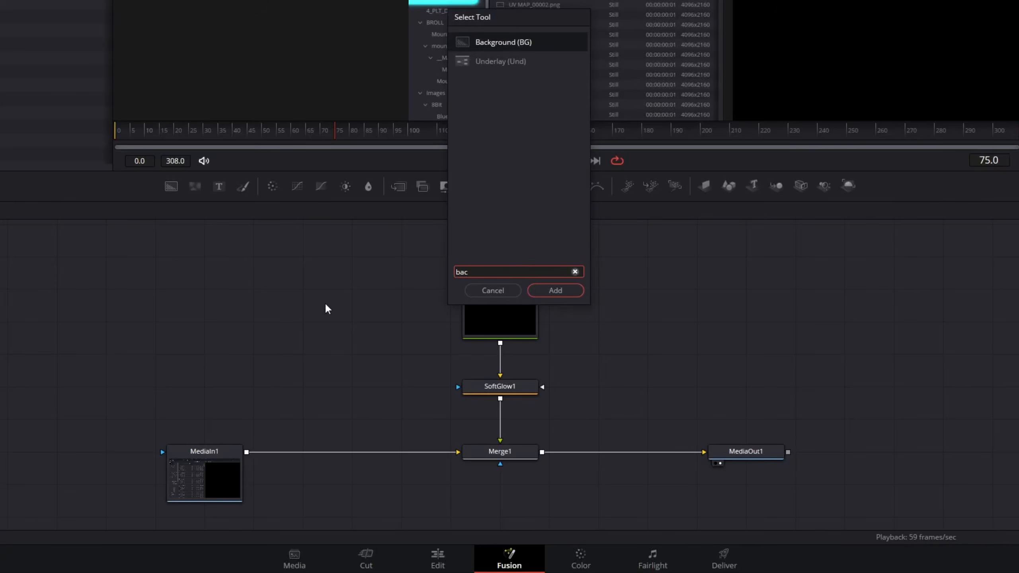
{"action": "key", "text": "Return"}
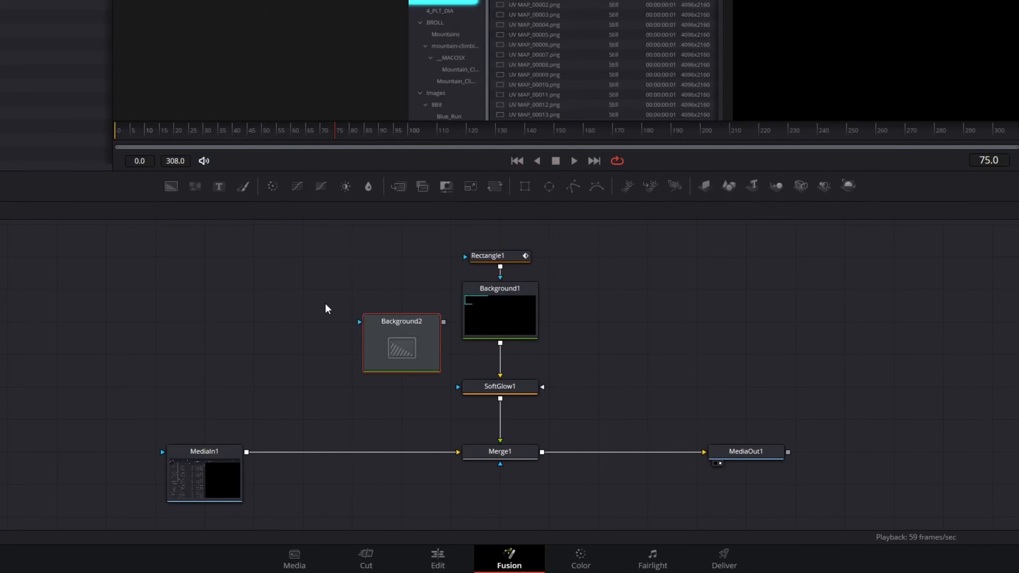
{"action": "left_click_drag", "start_coordinate": [409, 331], "coordinate": [360, 297]}
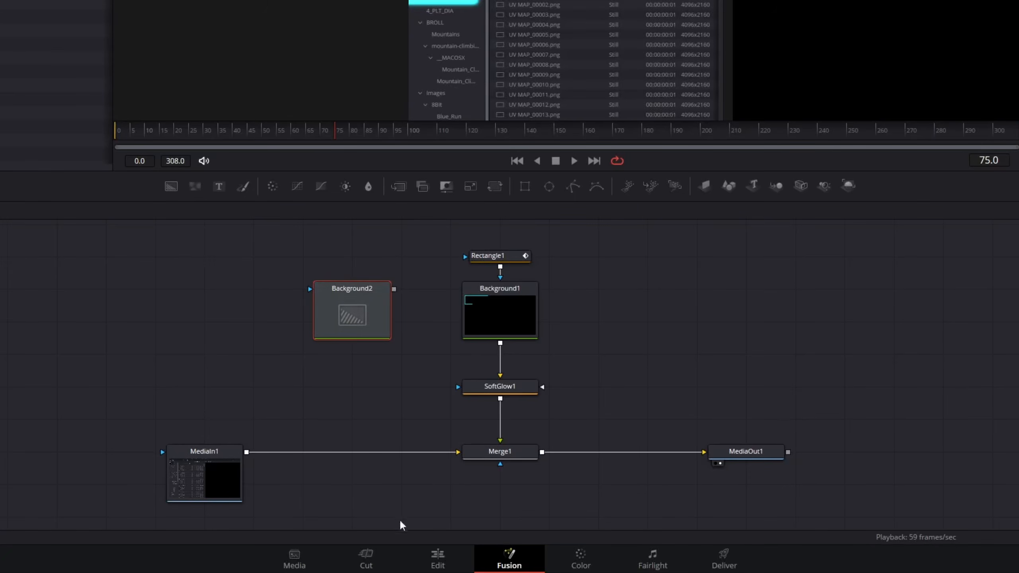
{"action": "left_click", "coordinate": [339, 411]}
{"action": "key", "text": "shift+space"}
{"action": "type", "text": "mer"}
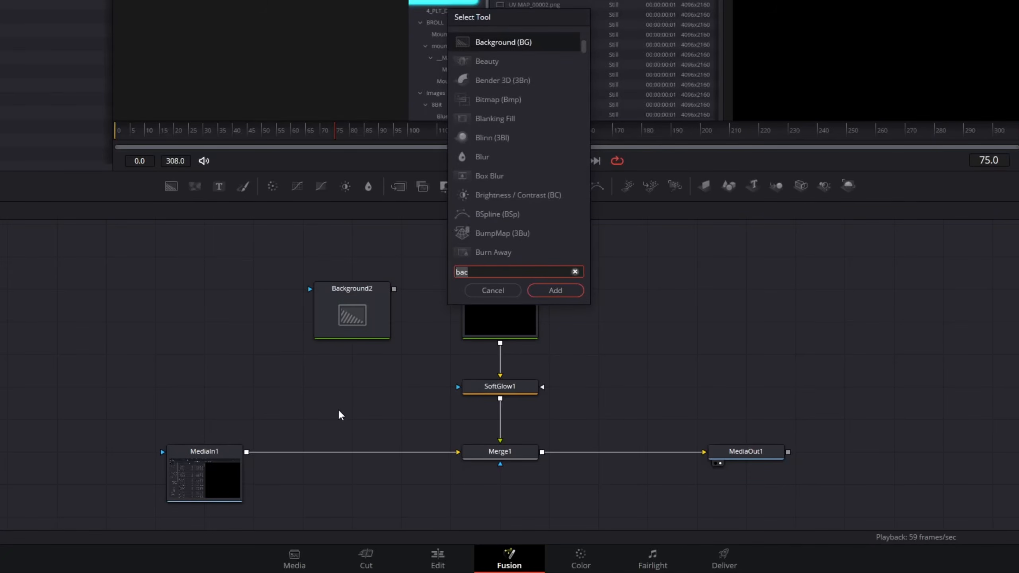
{"action": "left_click", "coordinate": [493, 290]}
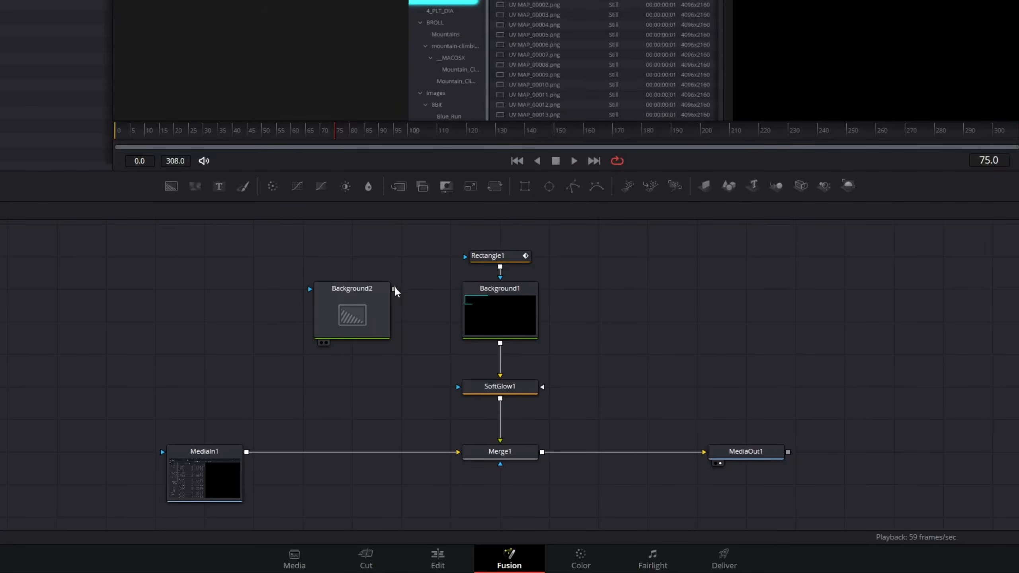
- Connect Background2's output to MediaIn1's output so a new Merge node lays it over the footage
{"action": "left_click_drag", "start_coordinate": [394, 289], "coordinate": [249, 455]}
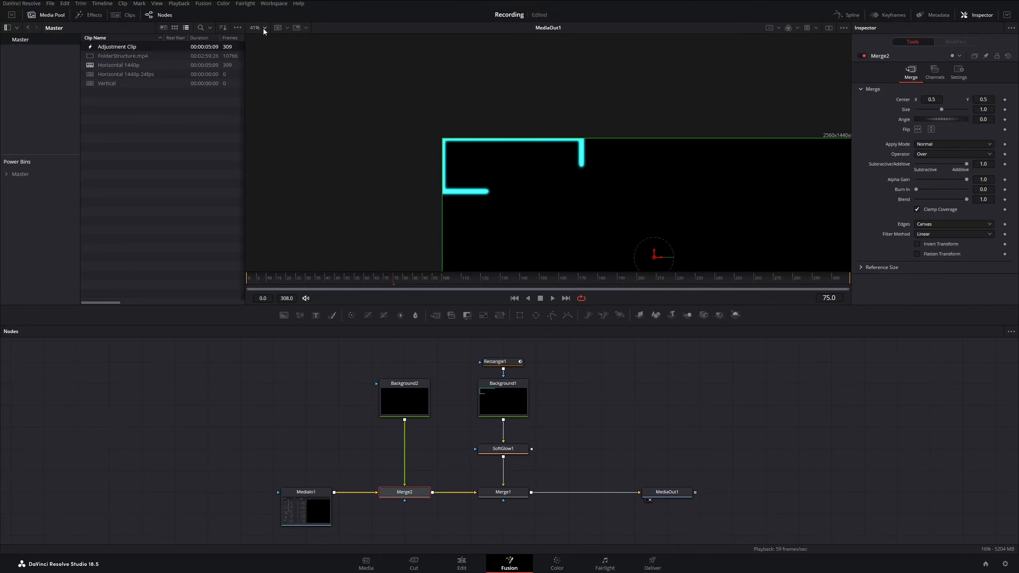
{"action": "left_click", "coordinate": [263, 29]}
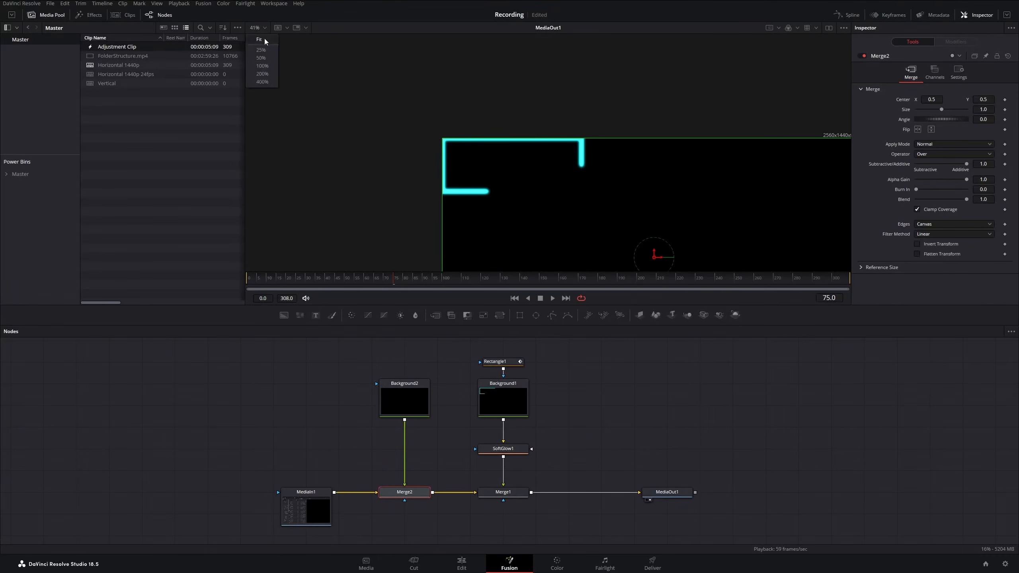
{"action": "left_click", "coordinate": [261, 39]}
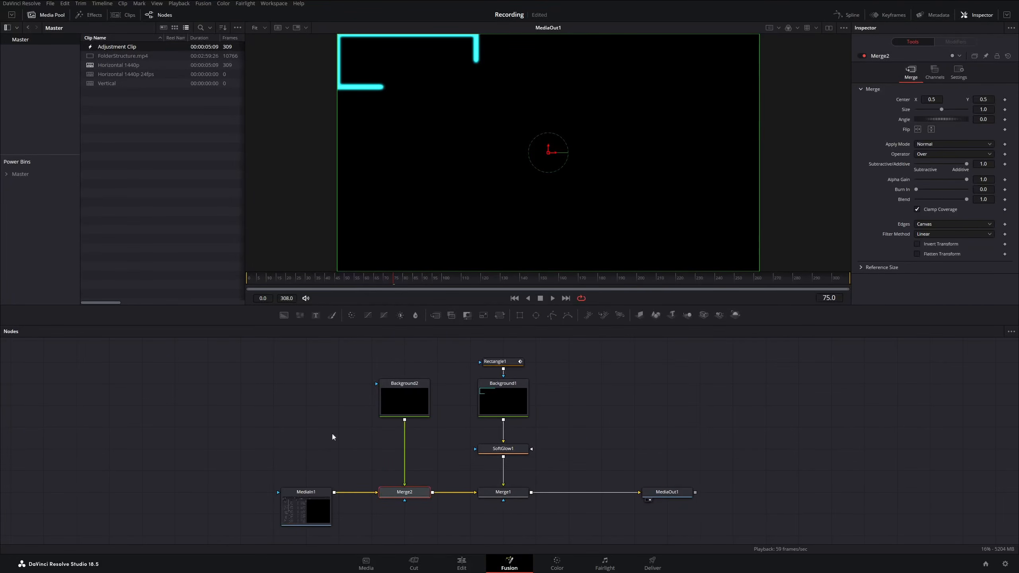
- Set Background2's alpha to 0.5 to dim the footage and save the project
{"action": "left_click", "coordinate": [405, 400]}
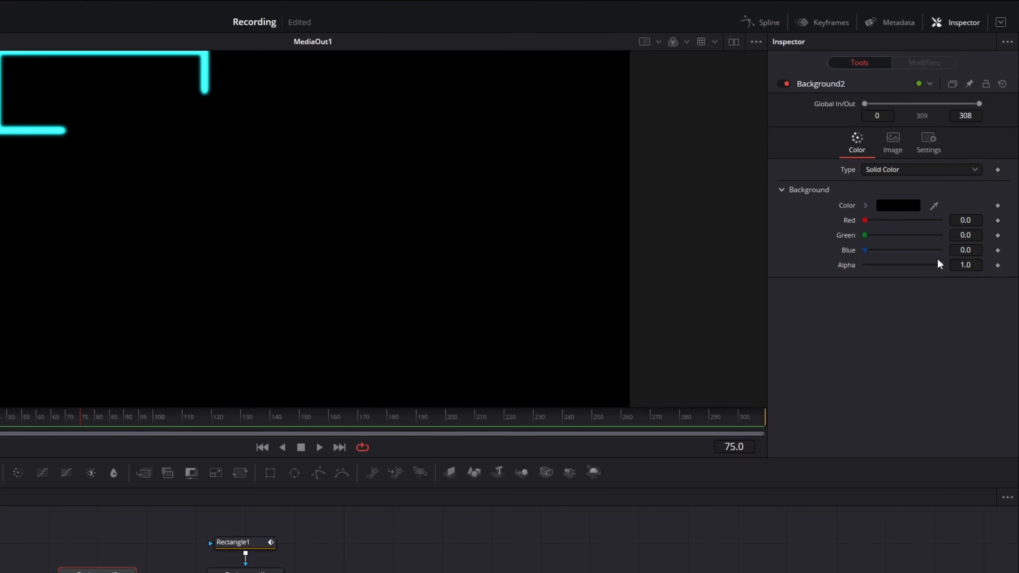
{"action": "left_click_drag", "start_coordinate": [942, 264], "coordinate": [902, 268]}
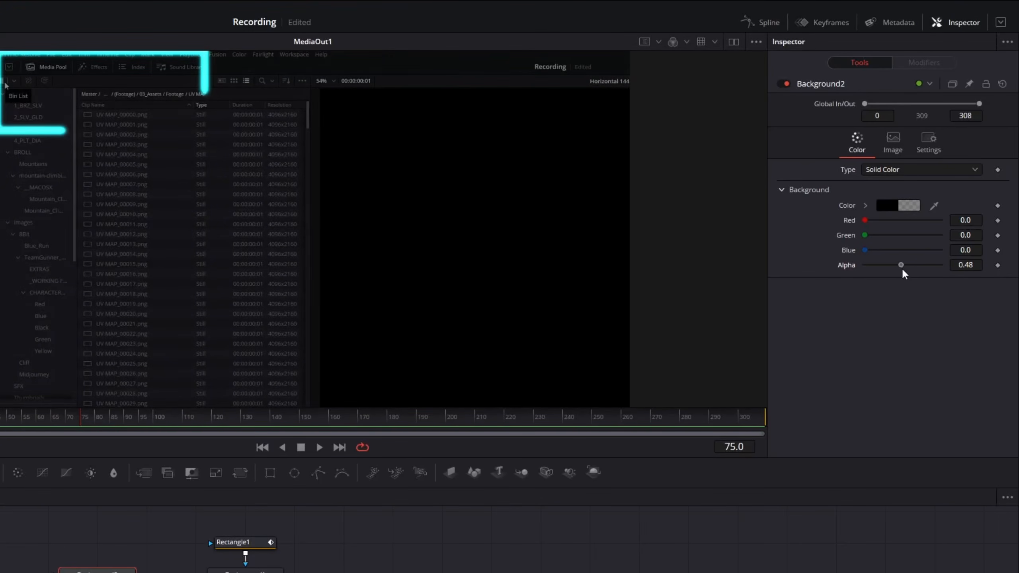
{"action": "left_click", "coordinate": [955, 266]}
{"action": "type", "text": "0.5"}
{"action": "key", "text": "Return"}
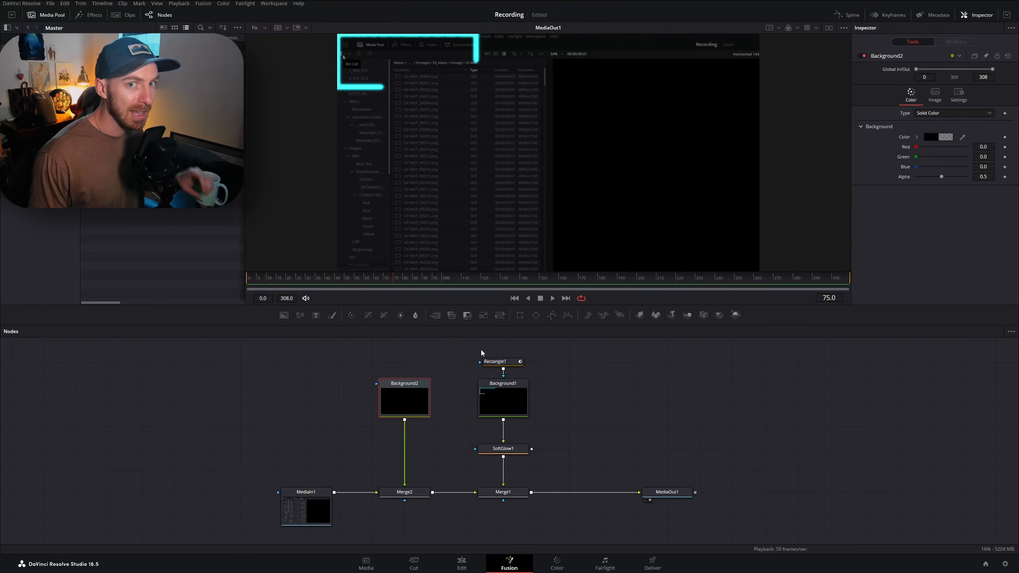
{"action": "key", "text": "ctrl+s"}
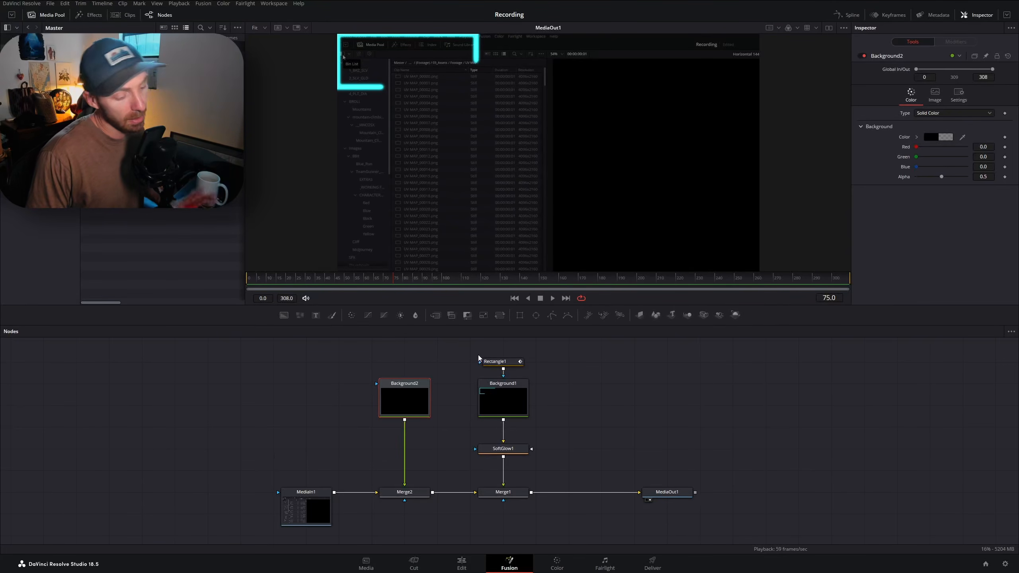
- Duplicate Rectangle1 above Background2 and connect the copy to Background2's mask input
{"action": "left_click", "coordinate": [508, 363]}
{"action": "key", "text": "ctrl+c"}
{"action": "key", "text": "ctrl+v"}
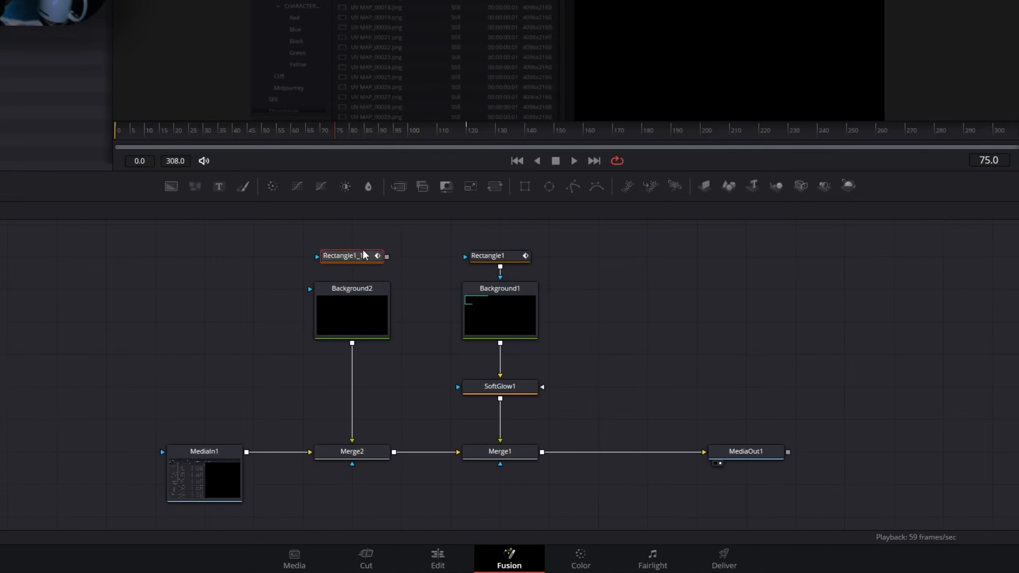
{"action": "left_click_drag", "start_coordinate": [387, 256], "coordinate": [309, 290]}
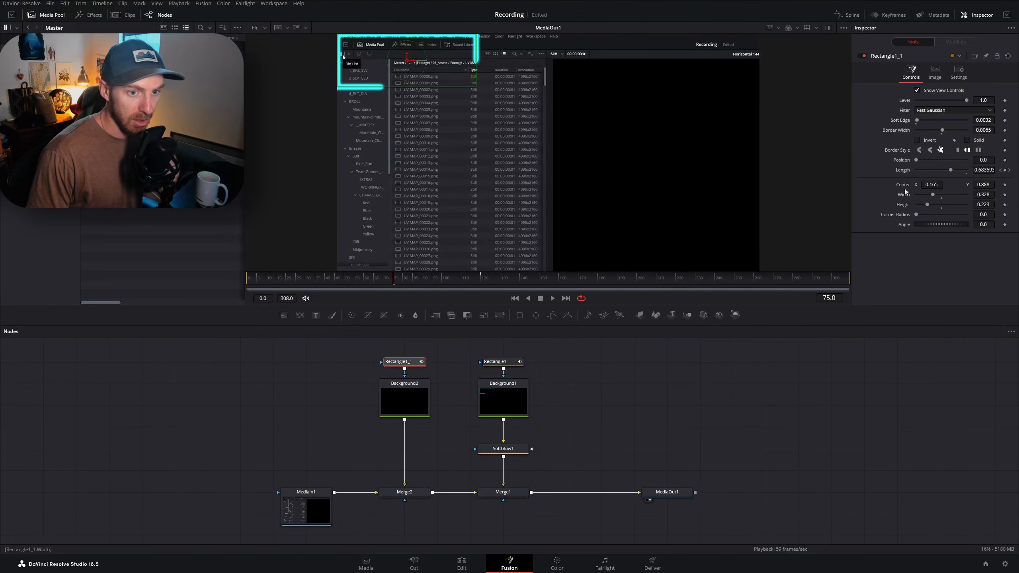
- Make the copied rectangle mask on Background2 solid and inverted, and display Rectangle1's settings
{"action": "left_click", "coordinate": [968, 140]}
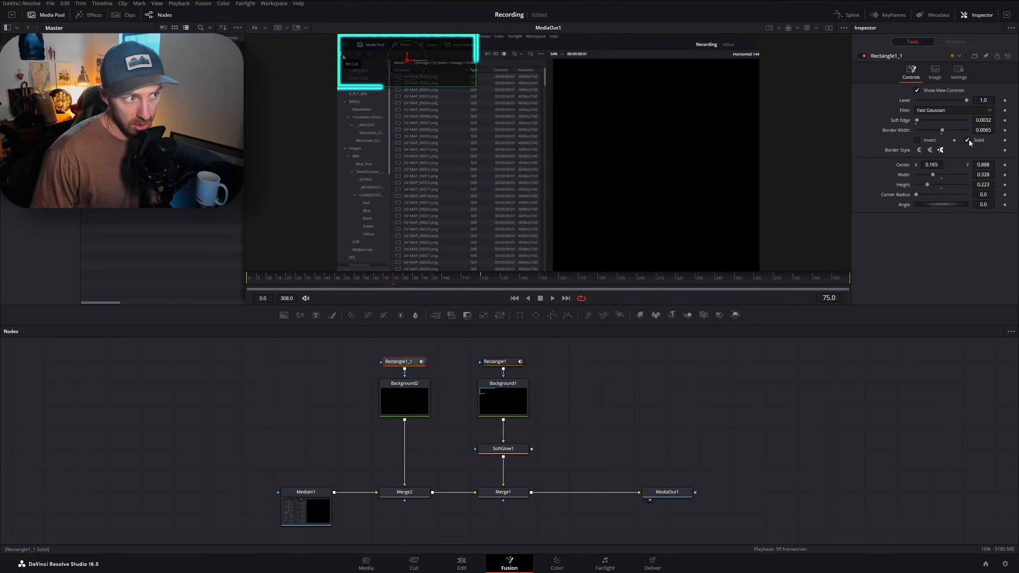
{"action": "left_click", "coordinate": [916, 140]}
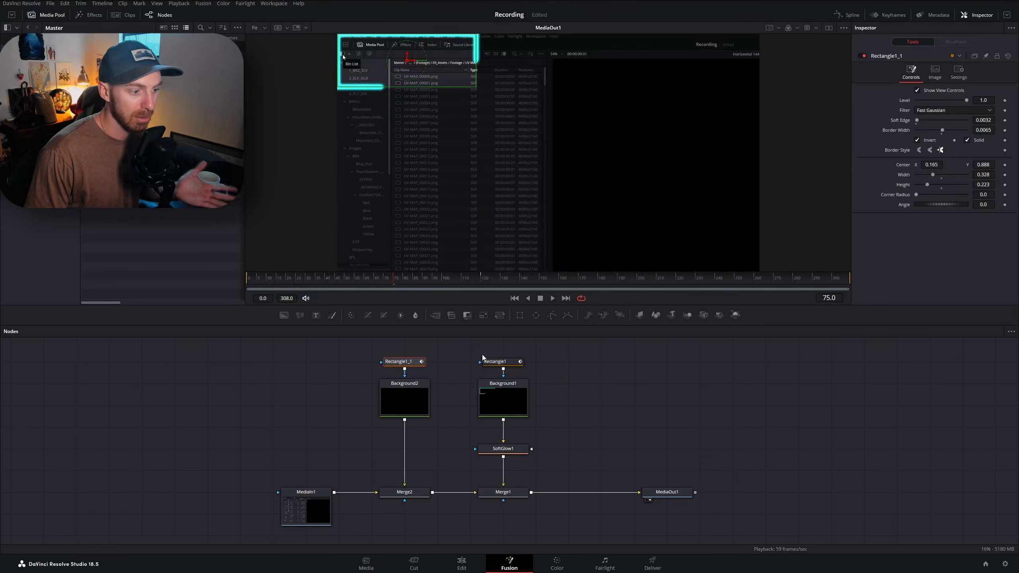
{"action": "left_click", "coordinate": [505, 365]}
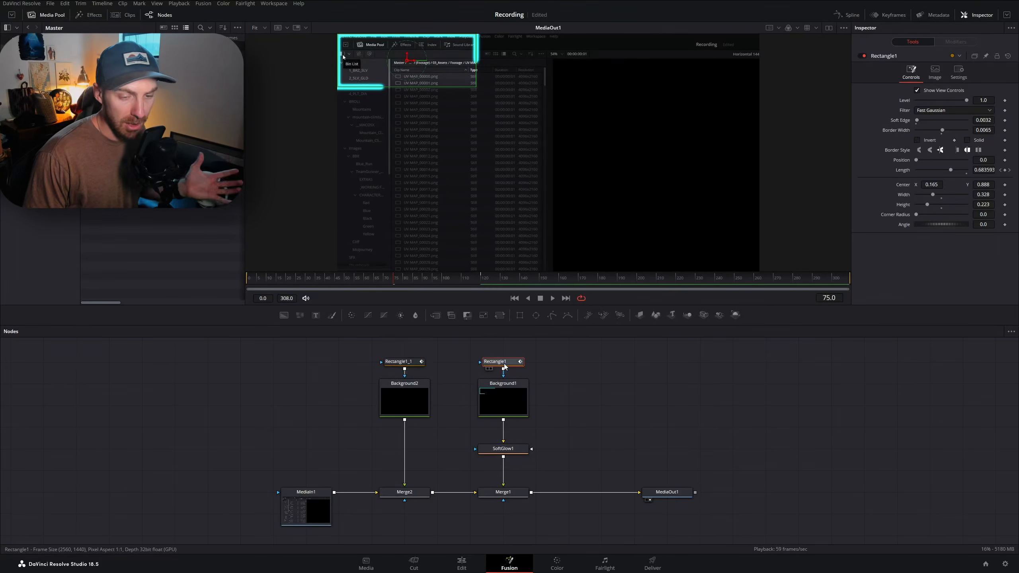
- Try moving Rectangle1's center to X 0.473, Y 0.628, and undo the move
{"action": "left_click_drag", "start_coordinate": [932, 185], "coordinate": [879, 185]}
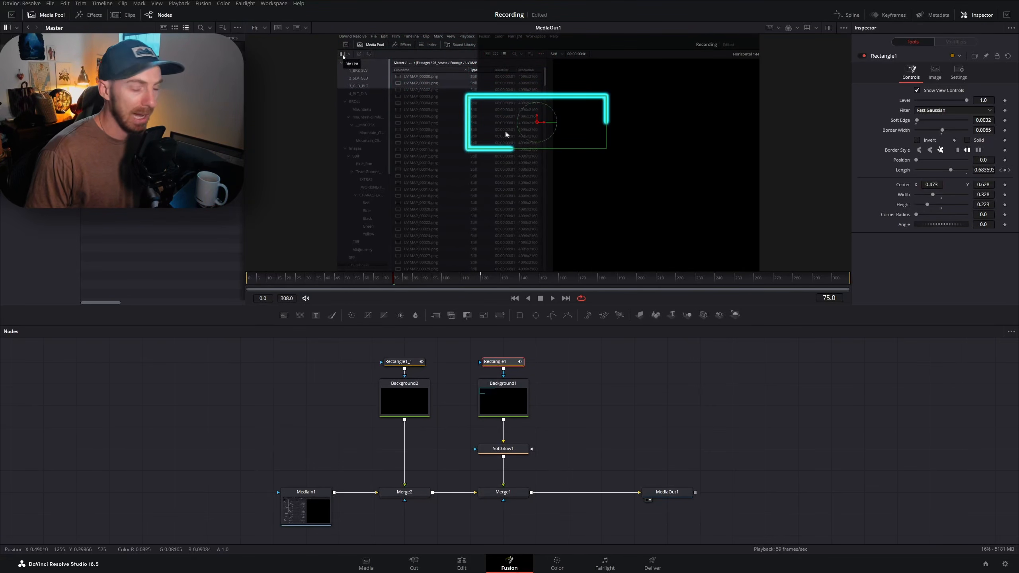
{"action": "left_click", "coordinate": [638, 381]}
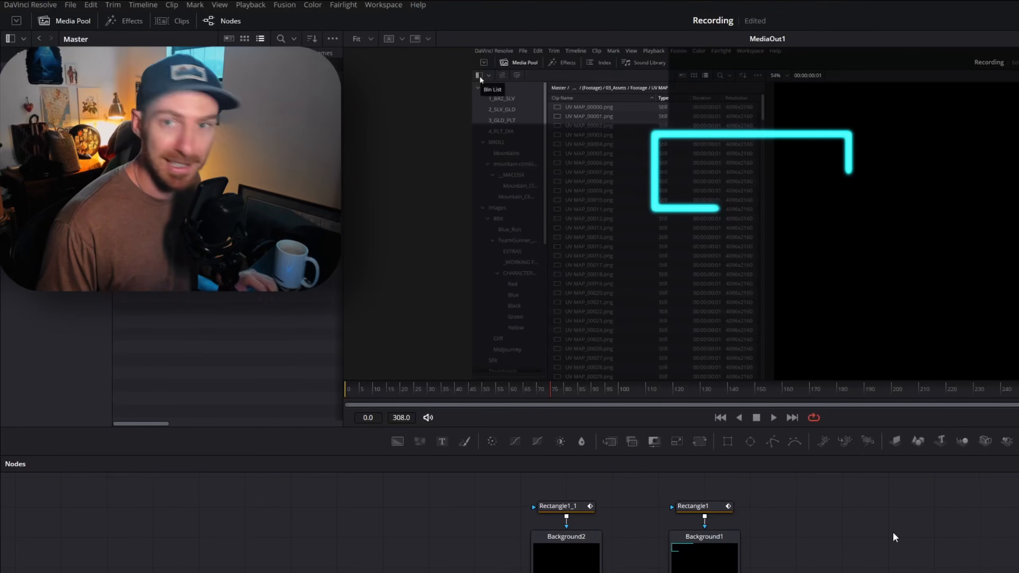
{"action": "key", "text": "ctrl+z"}
{"action": "key", "text": "ctrl+z"}
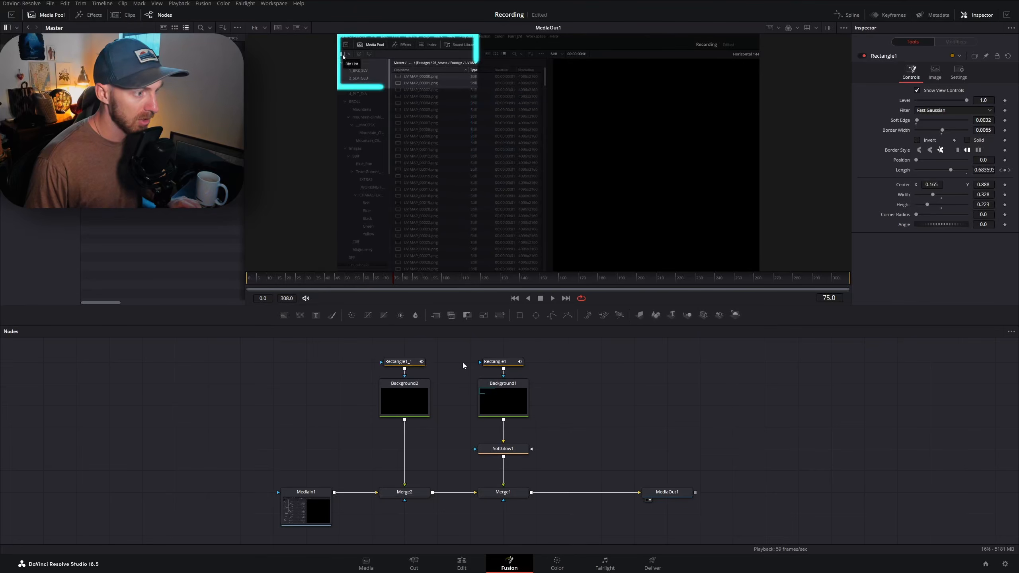
- Undo the creation of the copied rectangle mask above Background2
{"action": "key", "text": "ctrl+z"}
{"action": "key", "text": "ctrl+z"}
{"action": "key", "text": "ctrl+z"}
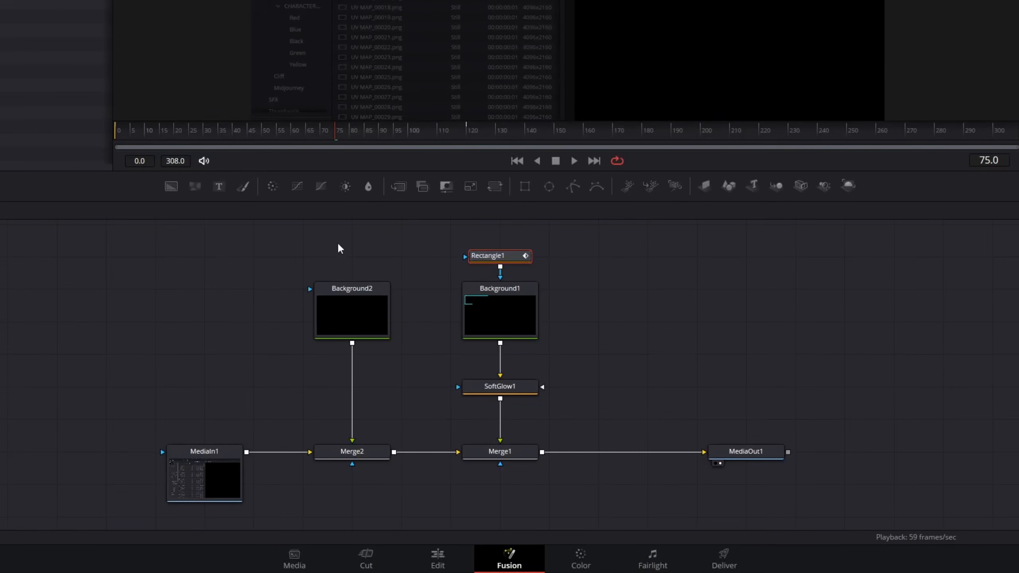
- Paste the copied Rectangle1 as an instance above Background2
{"action": "right_click", "coordinate": [355, 262]}
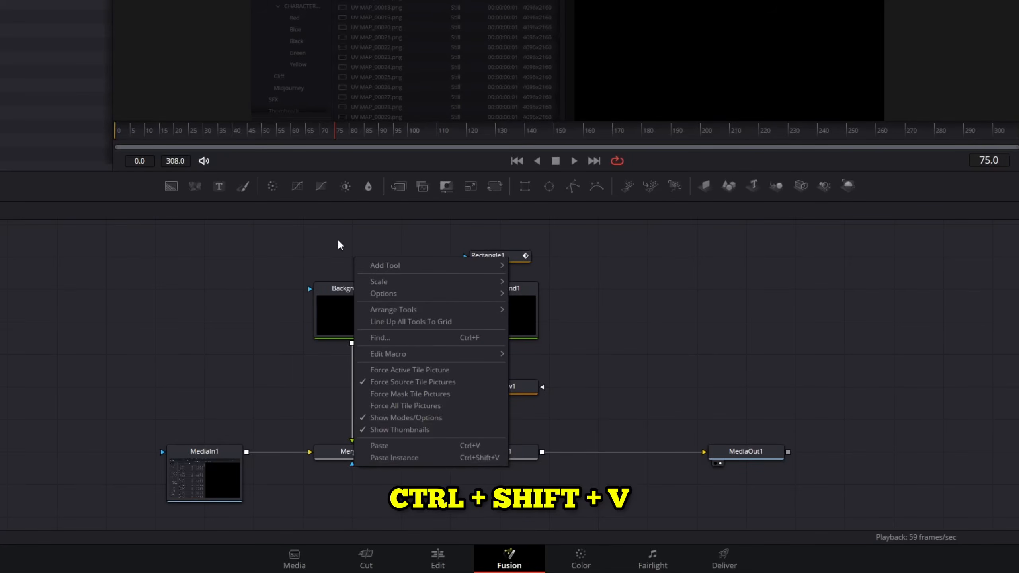
{"action": "key", "text": "ctrl+shift+v"}
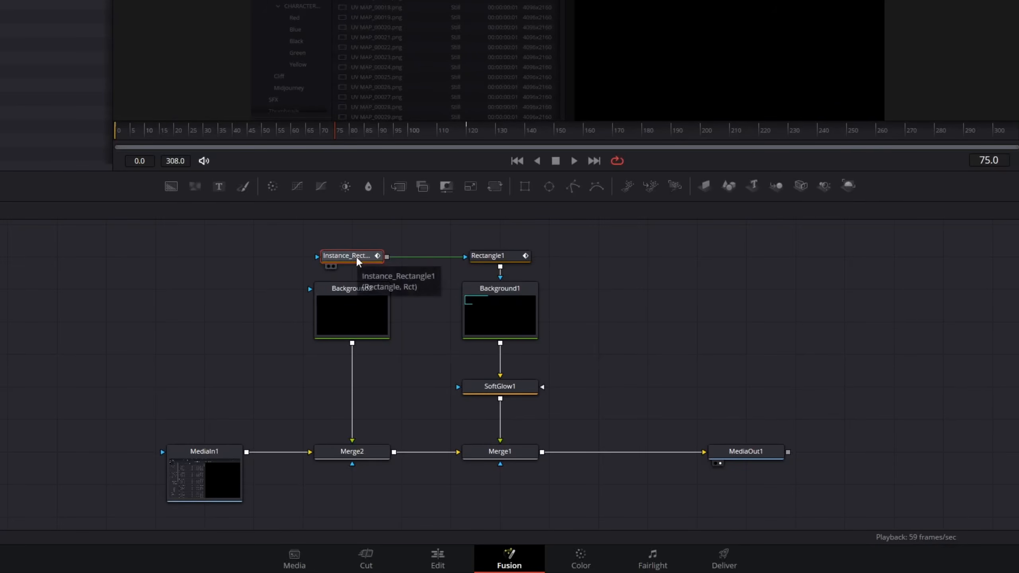
{"action": "scroll", "coordinate": [356, 255], "scroll_direction": "up", "scroll_amount": 3}
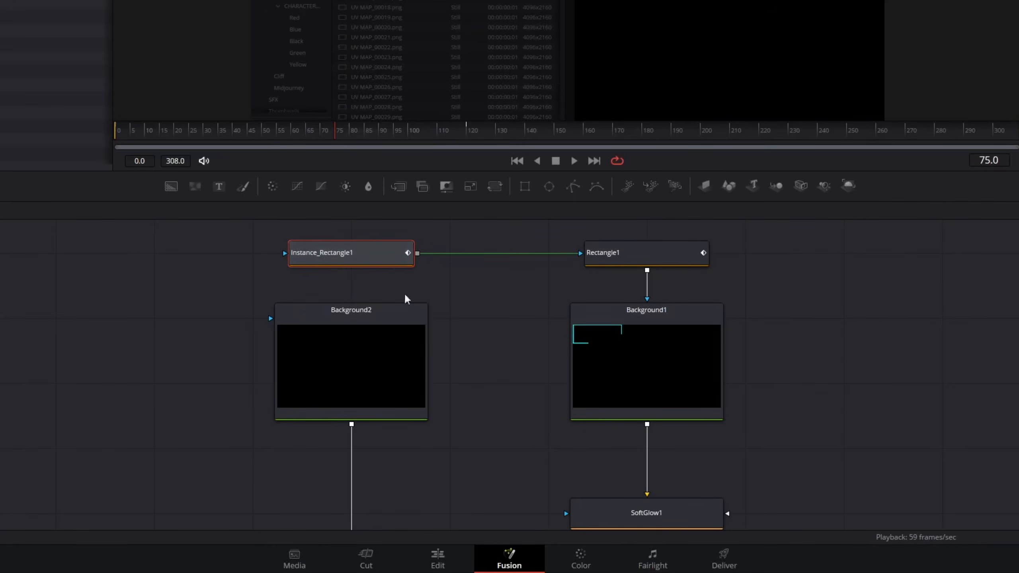
{"action": "scroll", "coordinate": [415, 292], "scroll_direction": "down", "scroll_amount": 5}
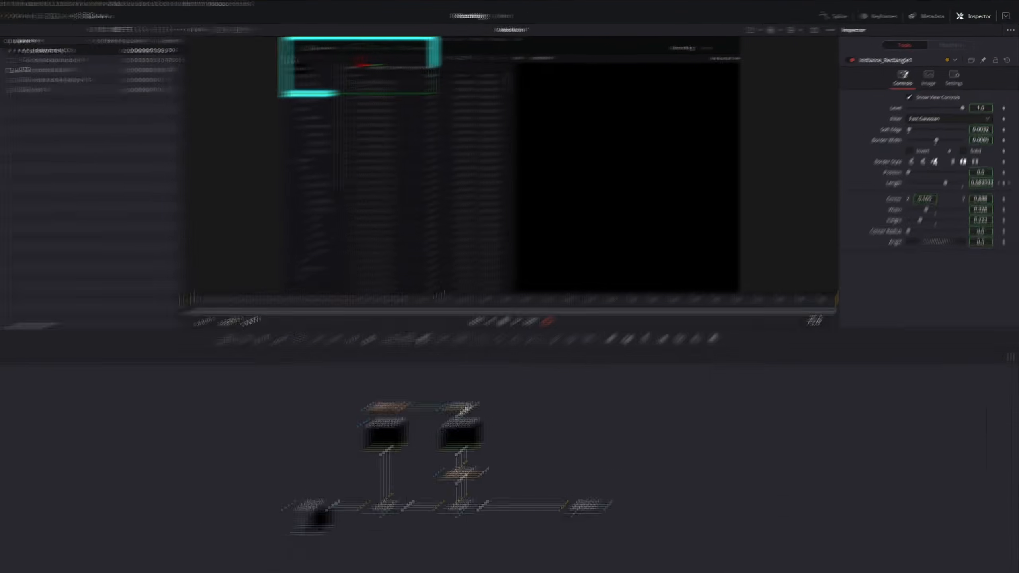
- Set the original Rectangle1's center to X 0.298, Y 0.63
{"action": "left_click", "coordinate": [504, 378]}
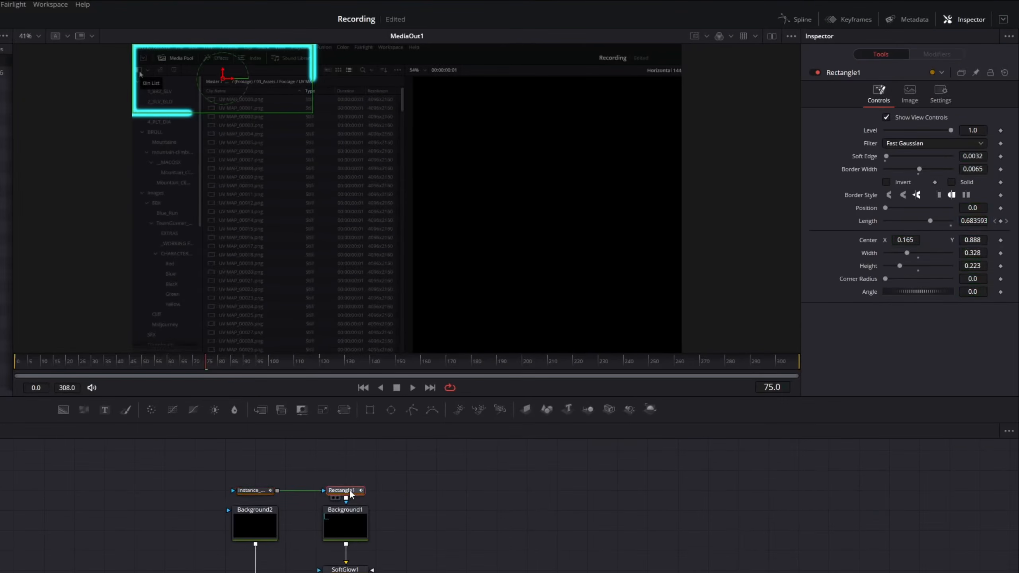
{"action": "left_click_drag", "start_coordinate": [978, 240], "coordinate": [975, 240]}
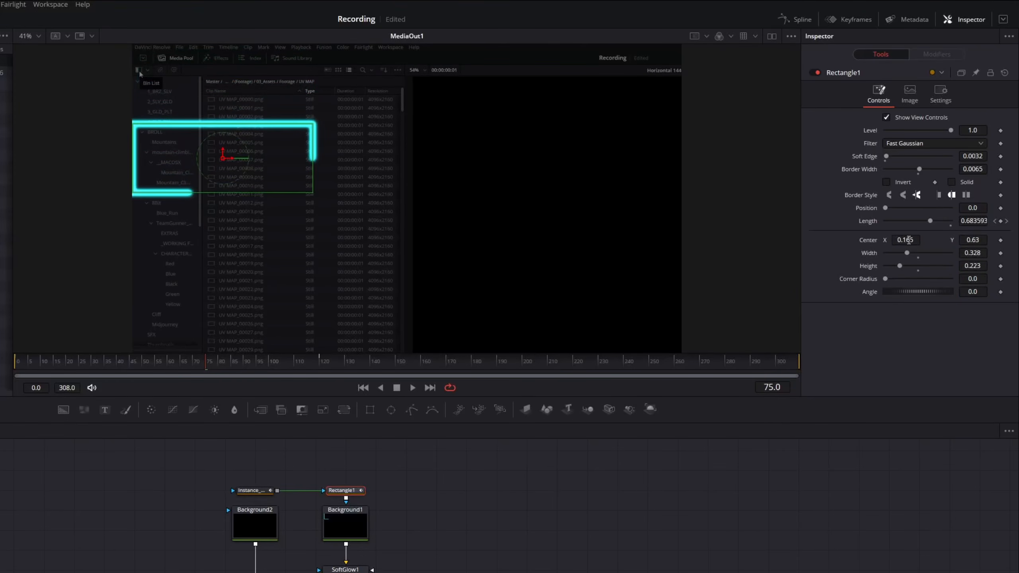
{"action": "left_click_drag", "start_coordinate": [908, 240], "coordinate": [889, 245]}
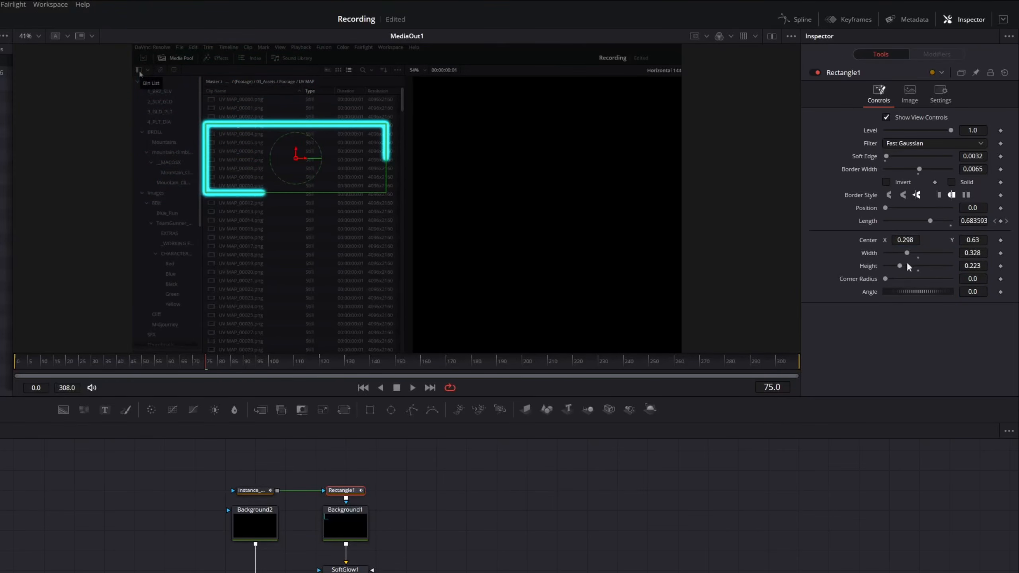
- Connect the rectangle instance's output to Background2's mask input
{"action": "left_click", "coordinate": [257, 492]}
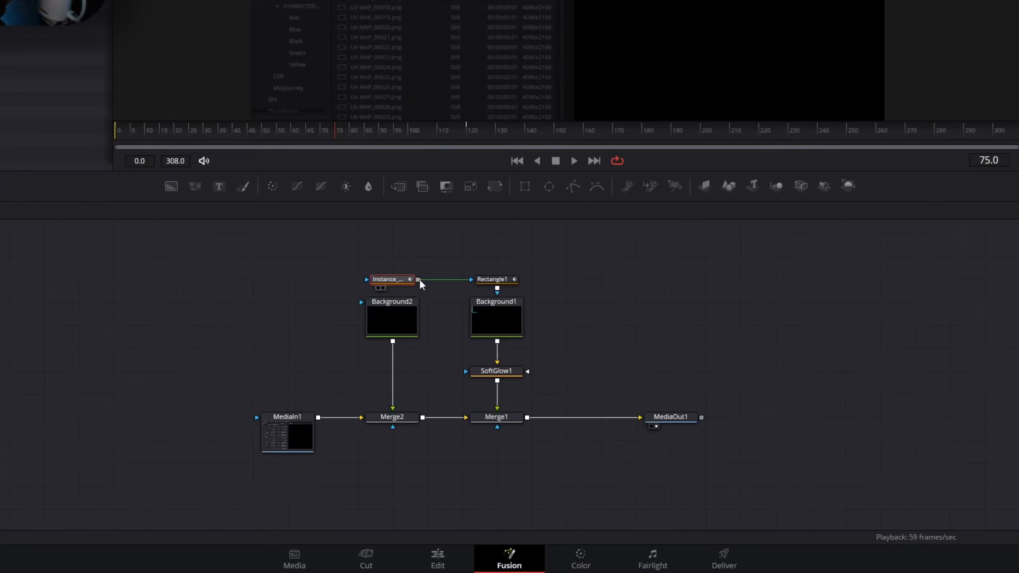
{"action": "left_click_drag", "start_coordinate": [449, 378], "coordinate": [427, 394]}
{"action": "left_click_drag", "start_coordinate": [385, 311], "coordinate": [385, 311]}
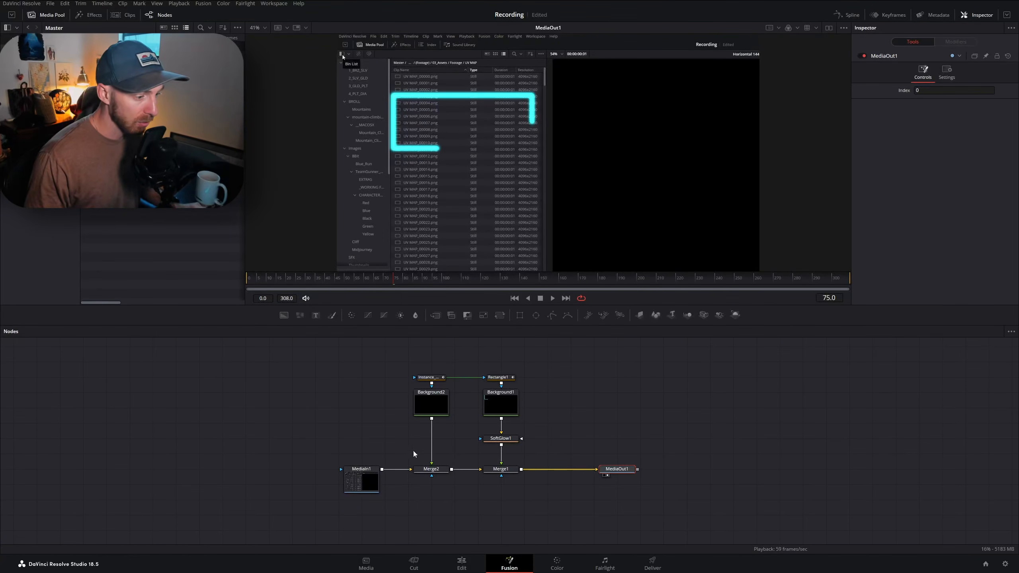
- View Background2 on its own to examine its masked shape, and return the viewer to MediaOut1
{"action": "left_click", "coordinate": [442, 407]}
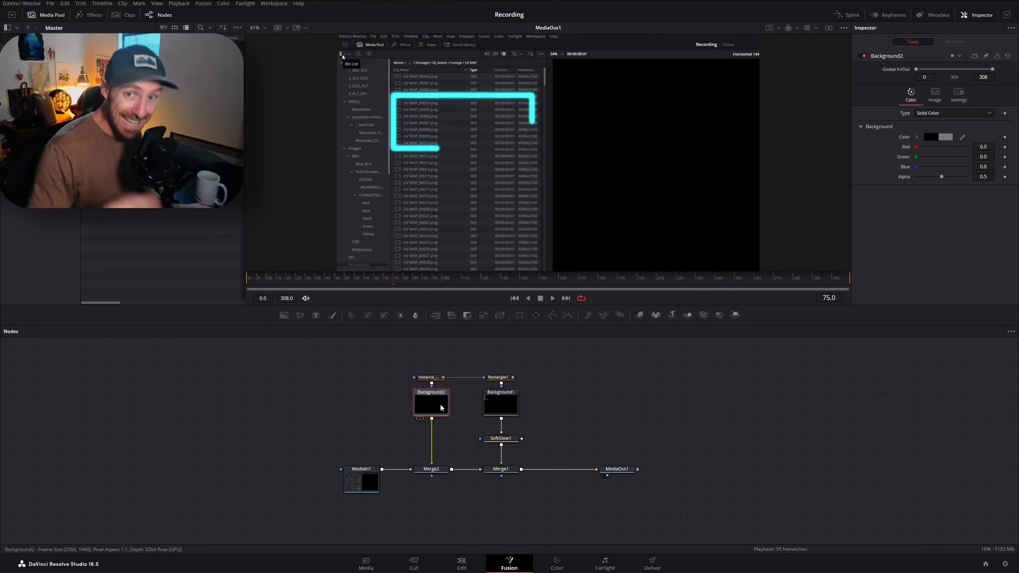
{"action": "key", "text": "1"}
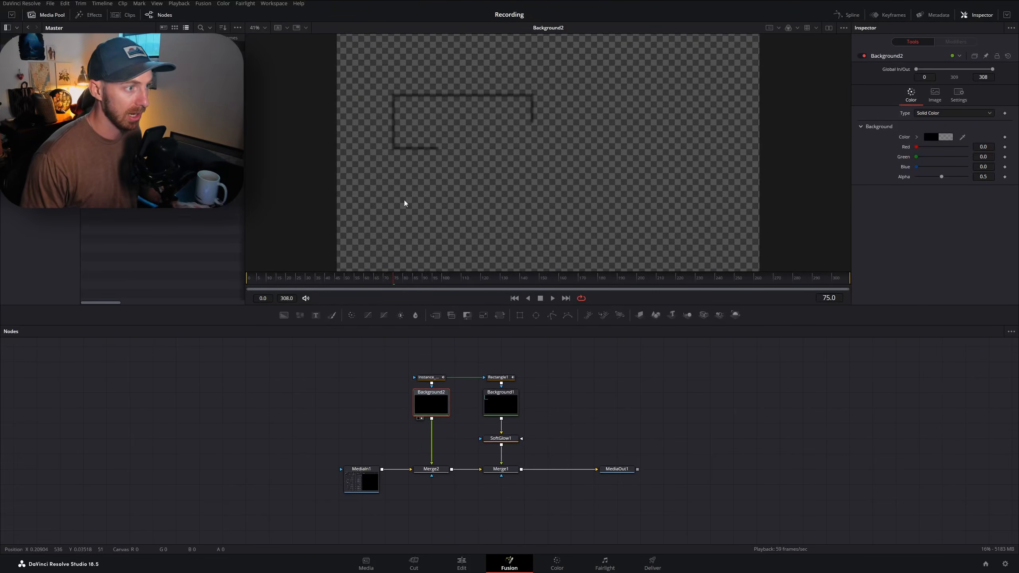
{"action": "scroll", "coordinate": [404, 102], "scroll_direction": "up", "scroll_amount": 3}
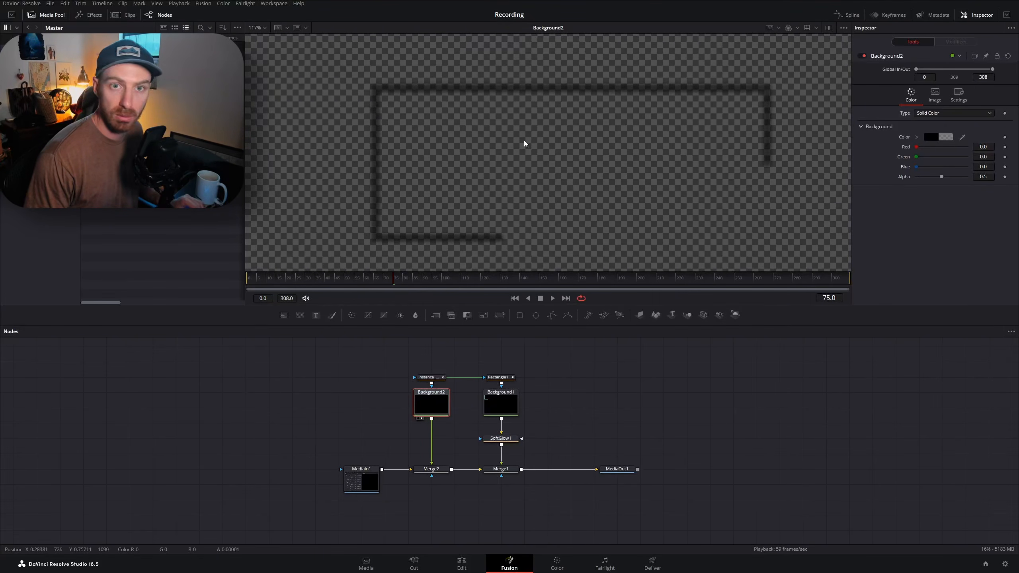
{"action": "left_click", "coordinate": [617, 470]}
{"action": "key", "text": "1"}
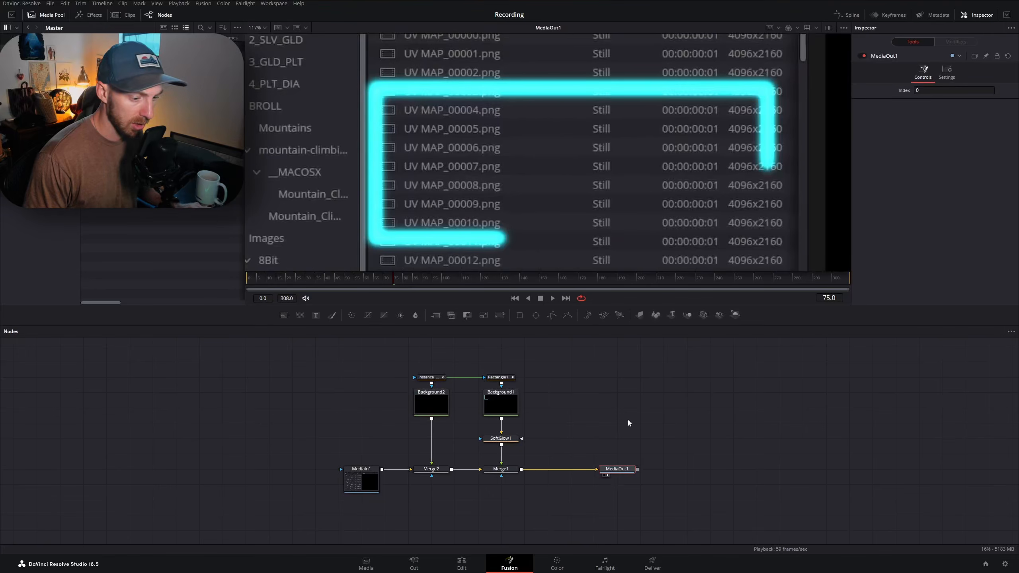
- Deinstance the Solid and Invert settings of Instance_Rectangle1 and enable both of them
{"action": "scroll", "coordinate": [493, 194], "scroll_direction": "down", "scroll_amount": 5}
{"action": "left_click_drag", "start_coordinate": [492, 194], "coordinate": [475, 137]}
{"action": "left_click", "coordinate": [428, 377]}
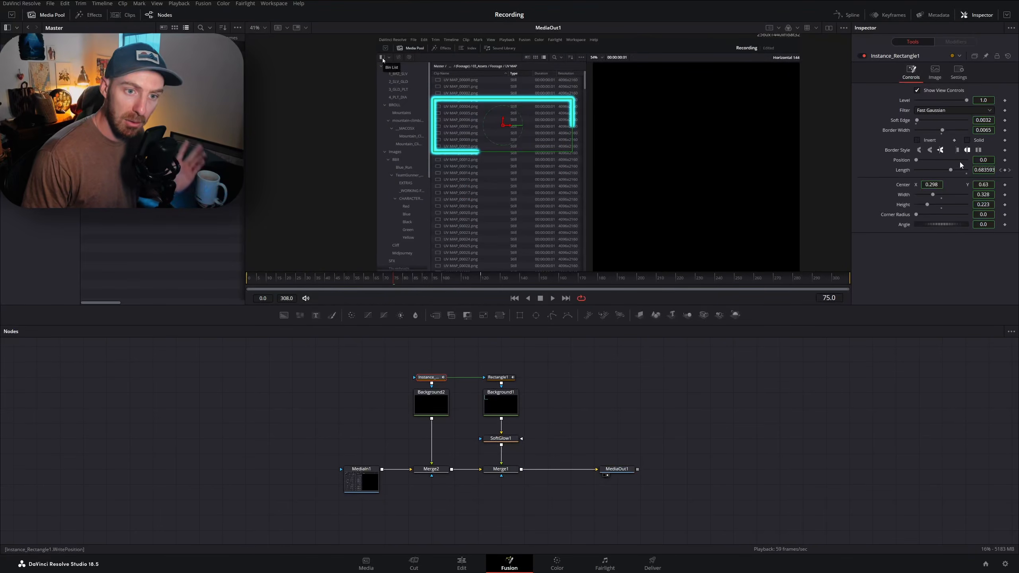
{"action": "left_click", "coordinate": [967, 140]}
{"action": "left_click", "coordinate": [501, 377]}
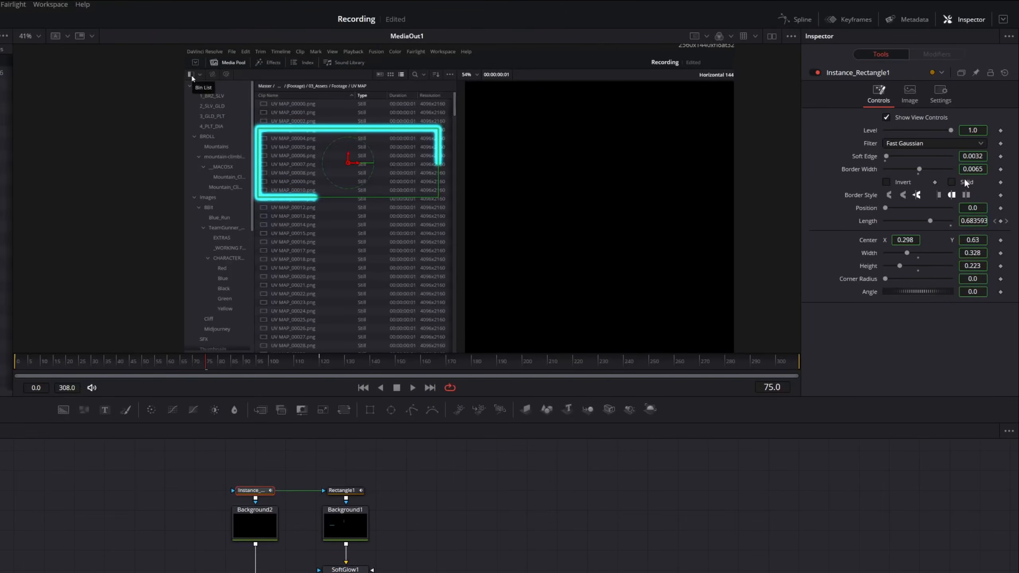
{"action": "right_click", "coordinate": [965, 183]}
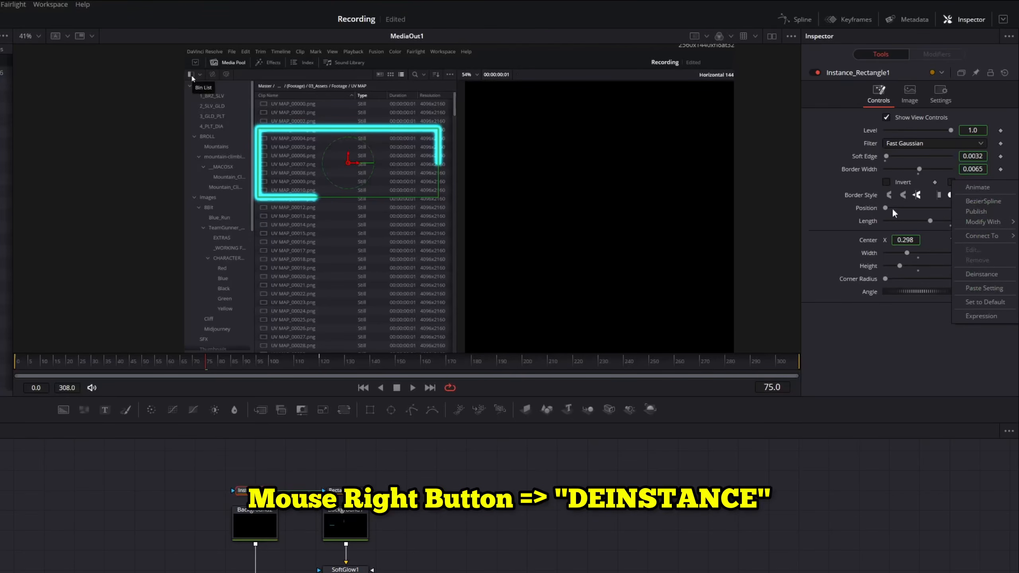
{"action": "left_click", "coordinate": [979, 274]}
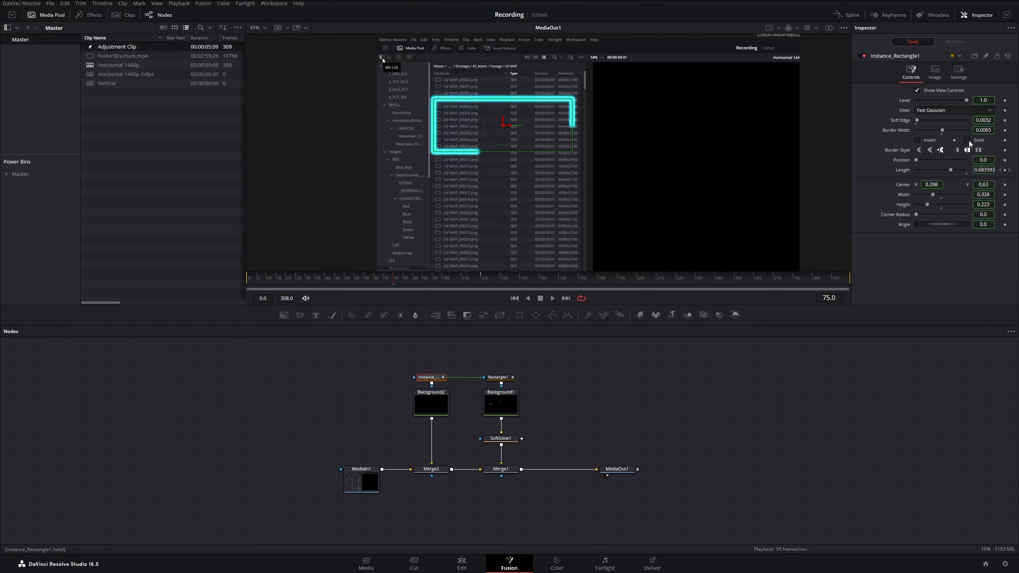
{"action": "left_click", "coordinate": [968, 141]}
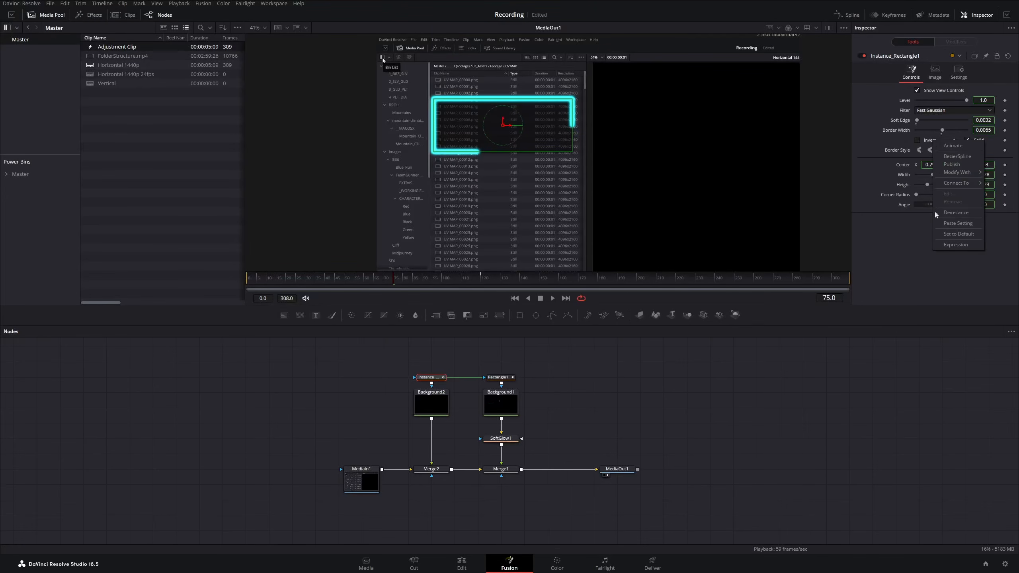
{"action": "left_click", "coordinate": [918, 140]}
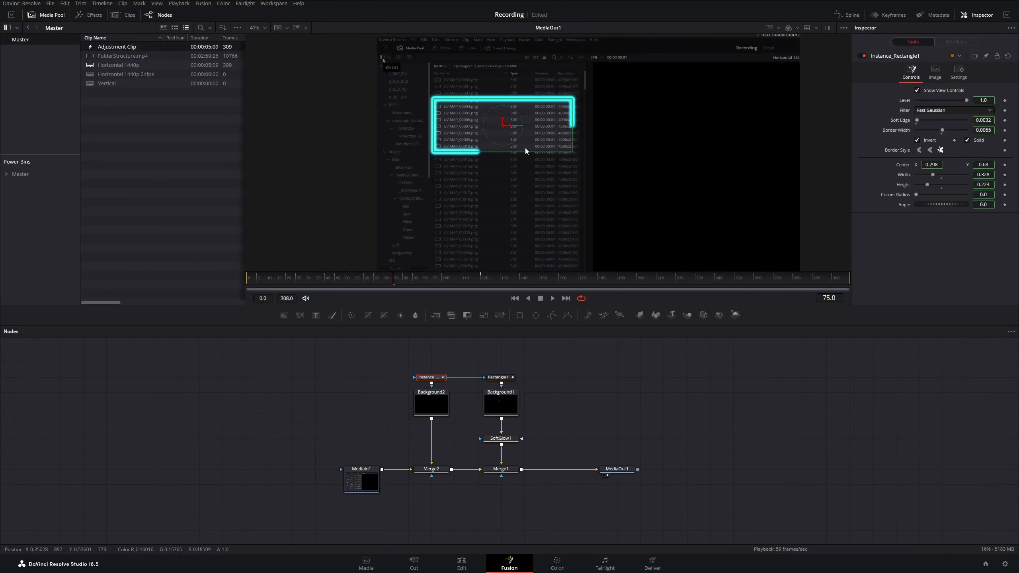
- Move the linked rectangles up and left to a center of about X 0.243, Y 0.761, and return to frame 0
{"action": "left_click_drag", "start_coordinate": [503, 126], "coordinate": [480, 96]}
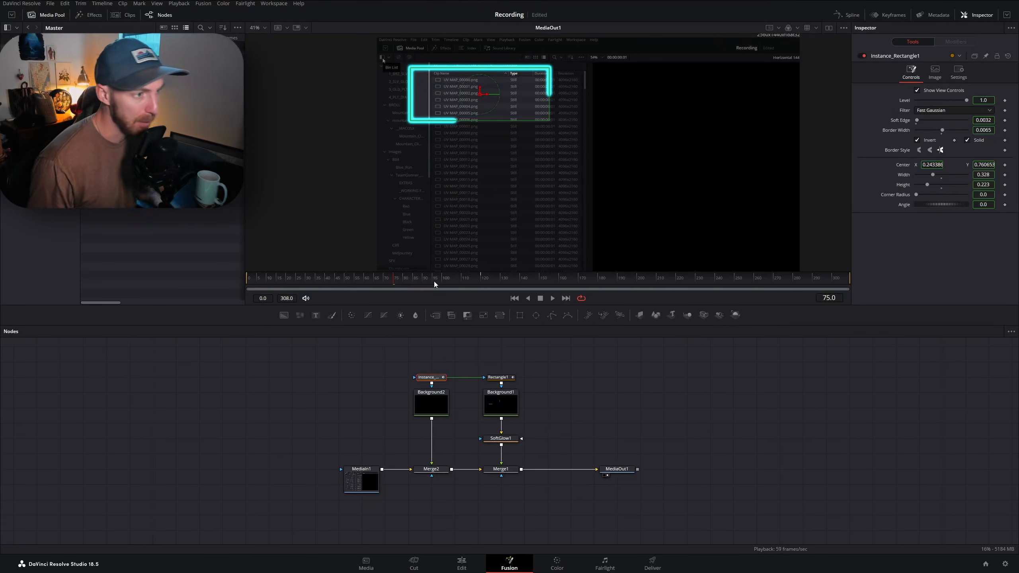
{"action": "key", "text": "Home"}
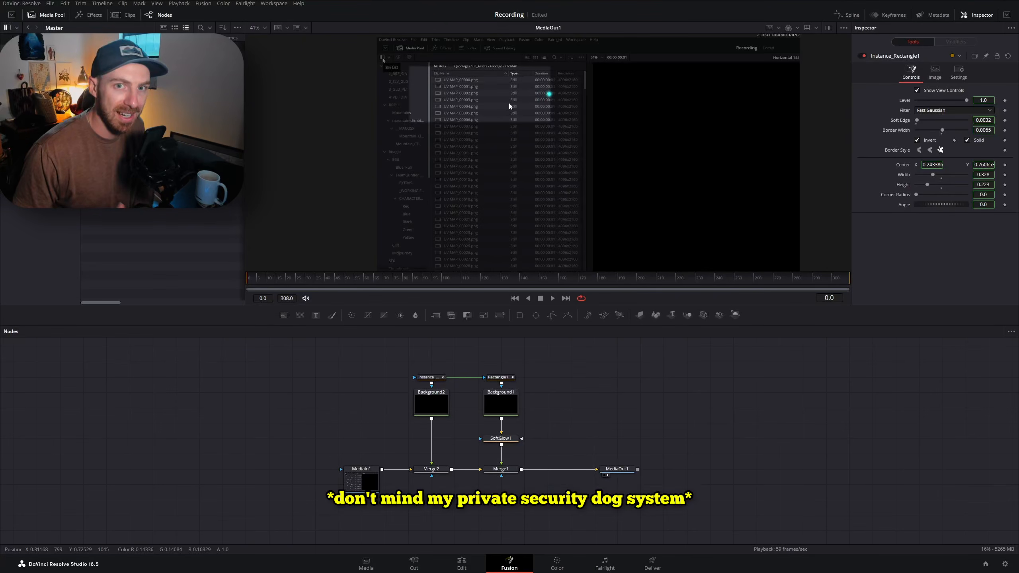
- Keyframe Background2's alpha from 0.0 at frame 0 to 0.5 at frame 120
{"action": "left_click", "coordinate": [431, 403]}
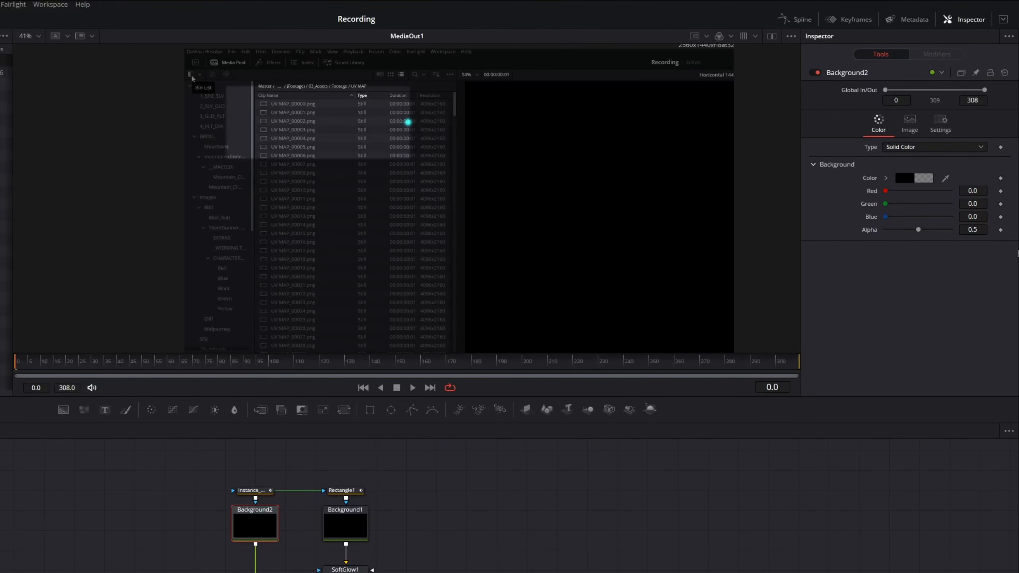
{"action": "left_click", "coordinate": [1002, 230]}
{"action": "left_click_drag", "start_coordinate": [284, 357], "coordinate": [323, 367]}
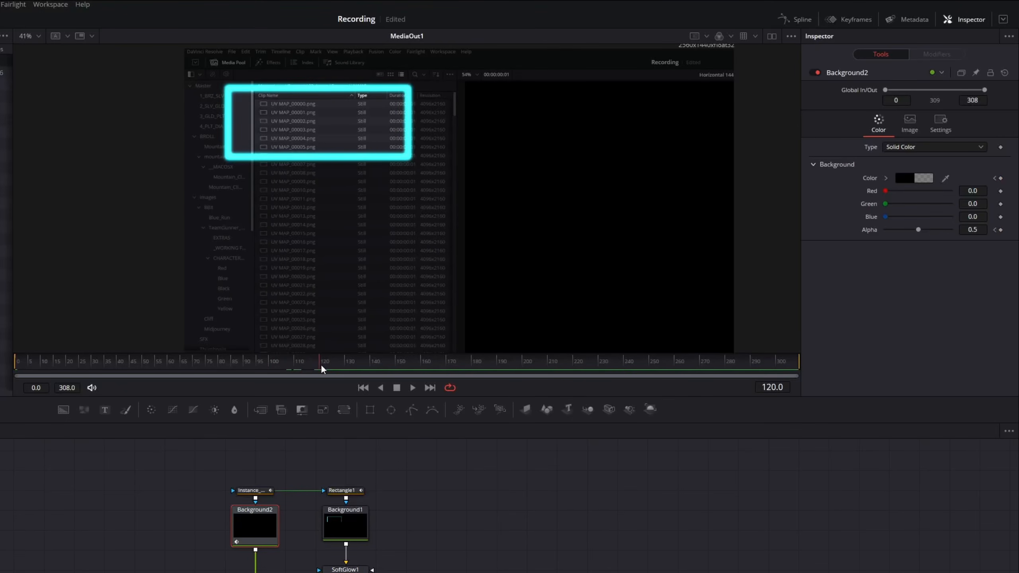
{"action": "left_click", "coordinate": [1001, 230]}
{"action": "left_click", "coordinate": [978, 230]}
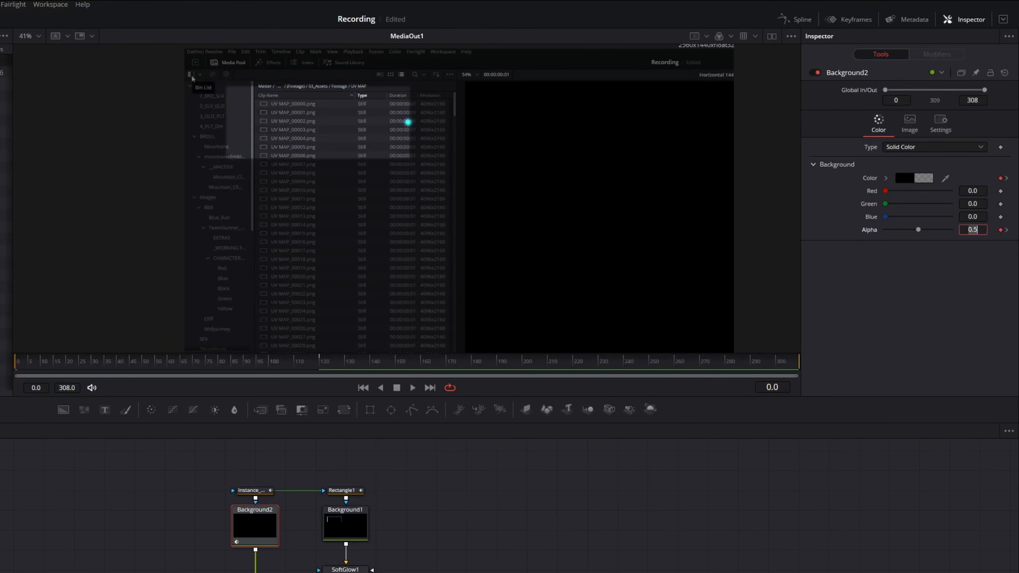
{"action": "key", "text": "Return"}
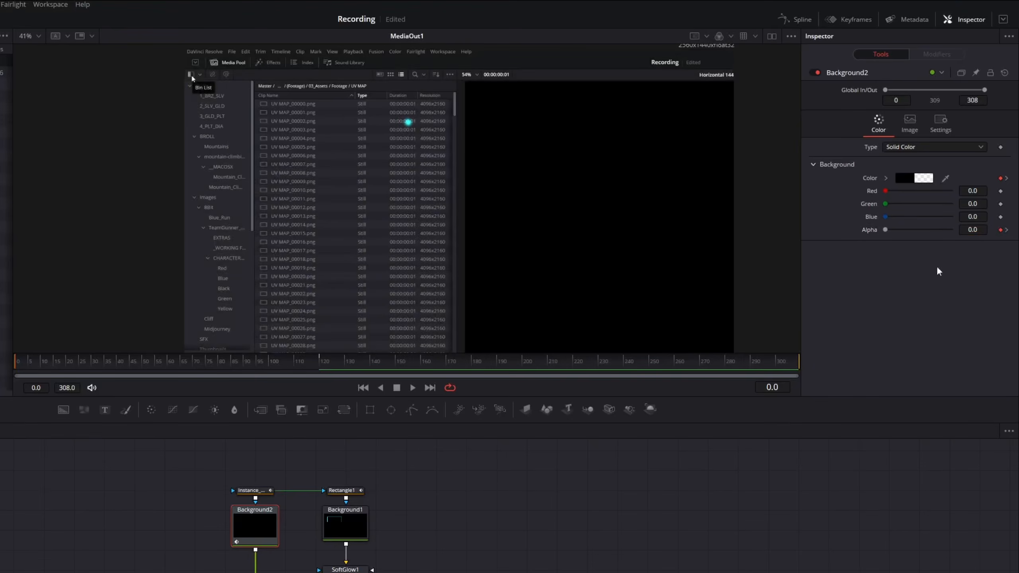
- Scrub and play the composition from the start to review the dimming fade and outline animation
{"action": "left_click_drag", "start_coordinate": [211, 372], "coordinate": [2, 375]}
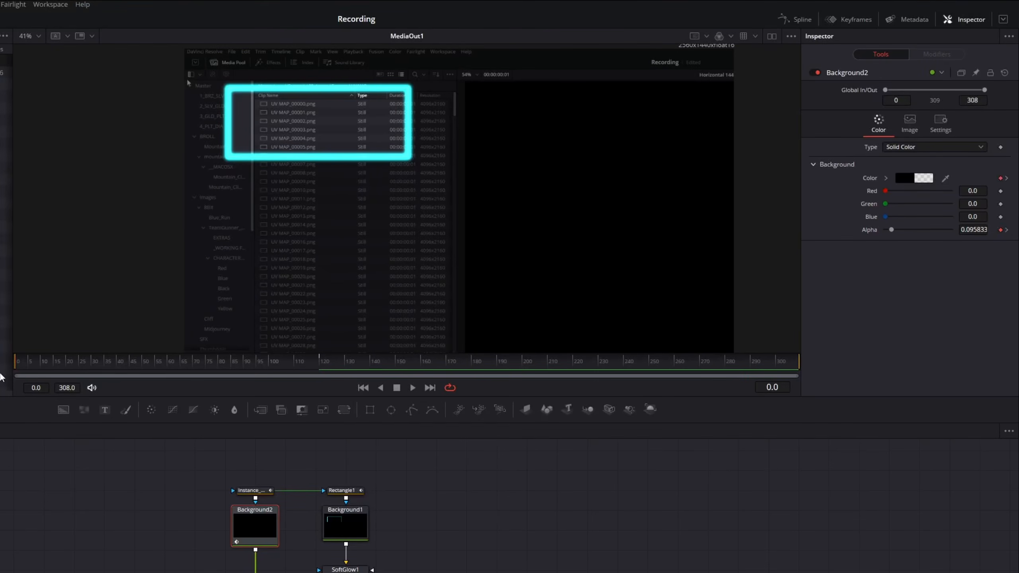
{"action": "key", "text": "space"}
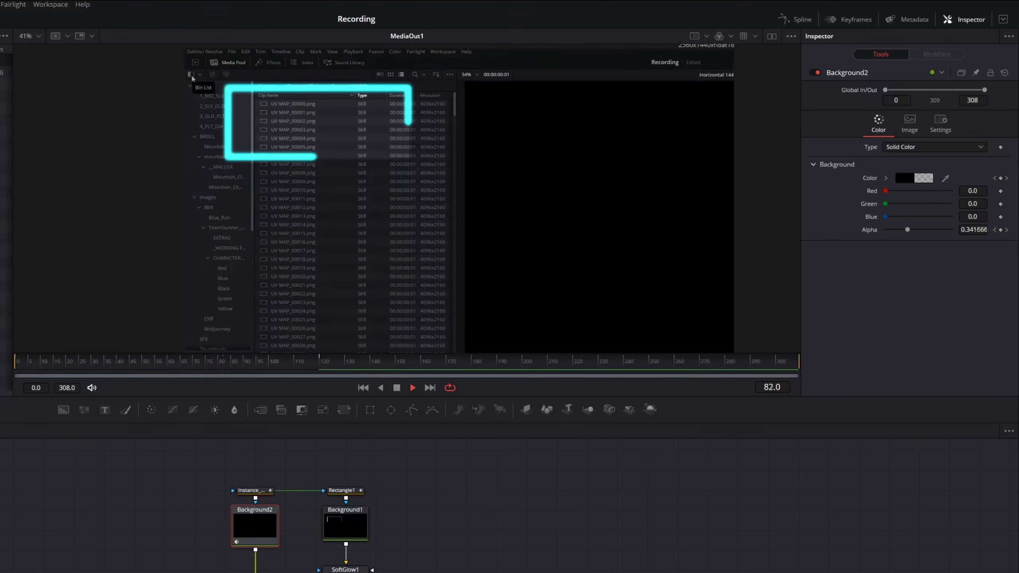
{"action": "key", "text": "space"}
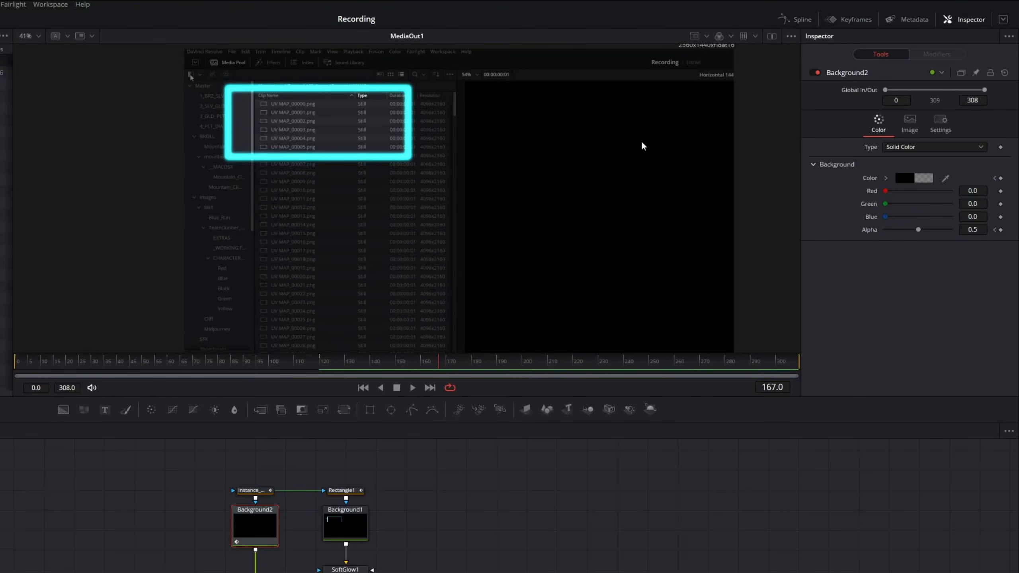
- Isolate Background2's Top Left Alpha curve in the Spline editor and smooth both of its keyframes
{"action": "left_click", "coordinate": [799, 18]}
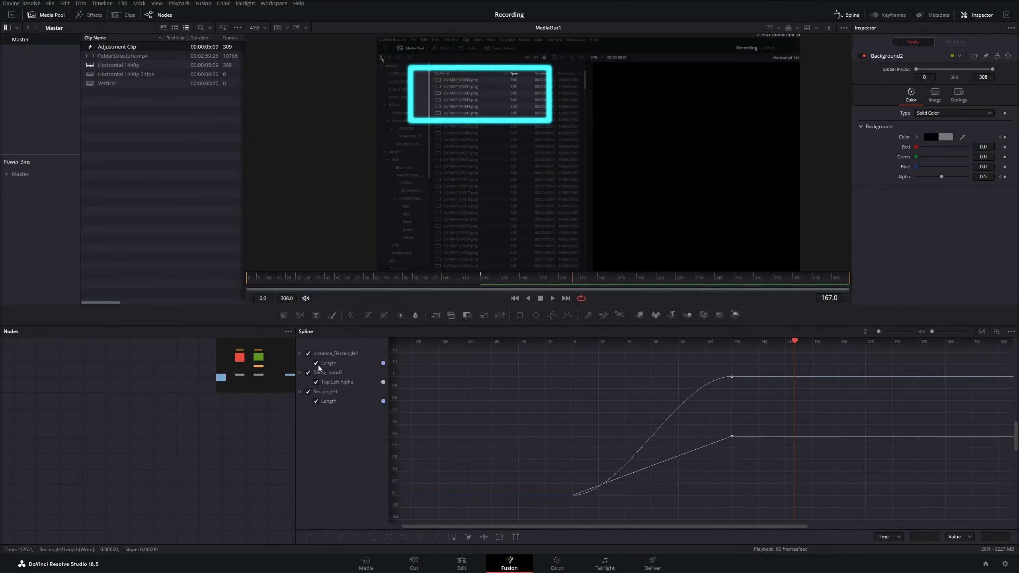
{"action": "left_click", "coordinate": [316, 363]}
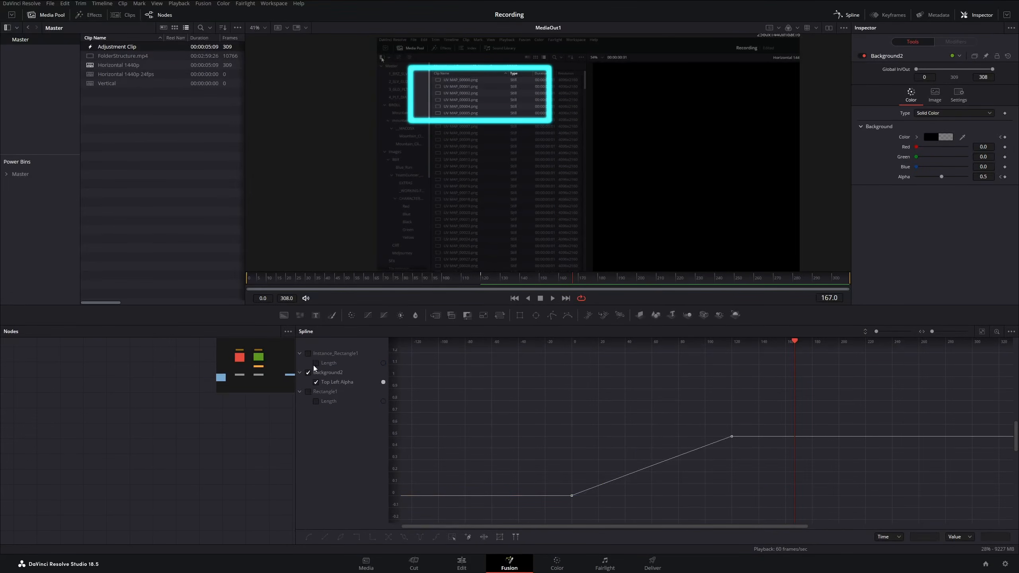
{"action": "left_click", "coordinate": [348, 384]}
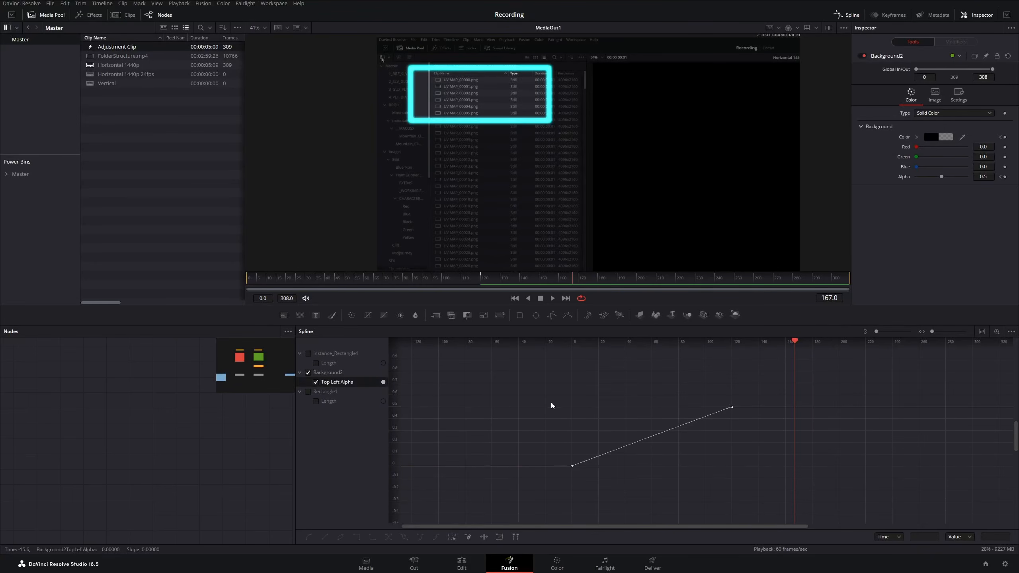
{"action": "left_click_drag", "start_coordinate": [774, 389], "coordinate": [511, 512]}
{"action": "key", "text": "shift+s"}
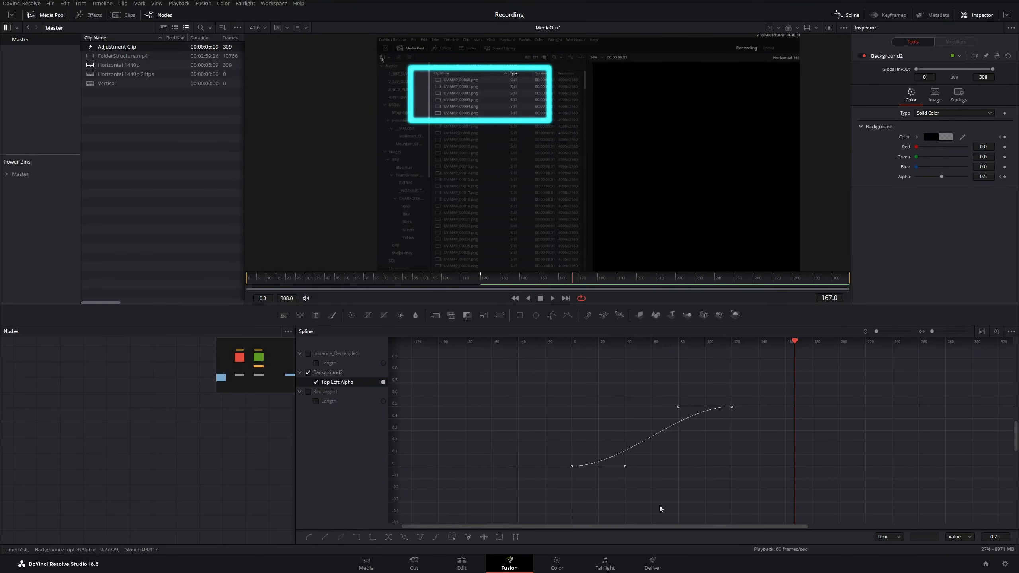